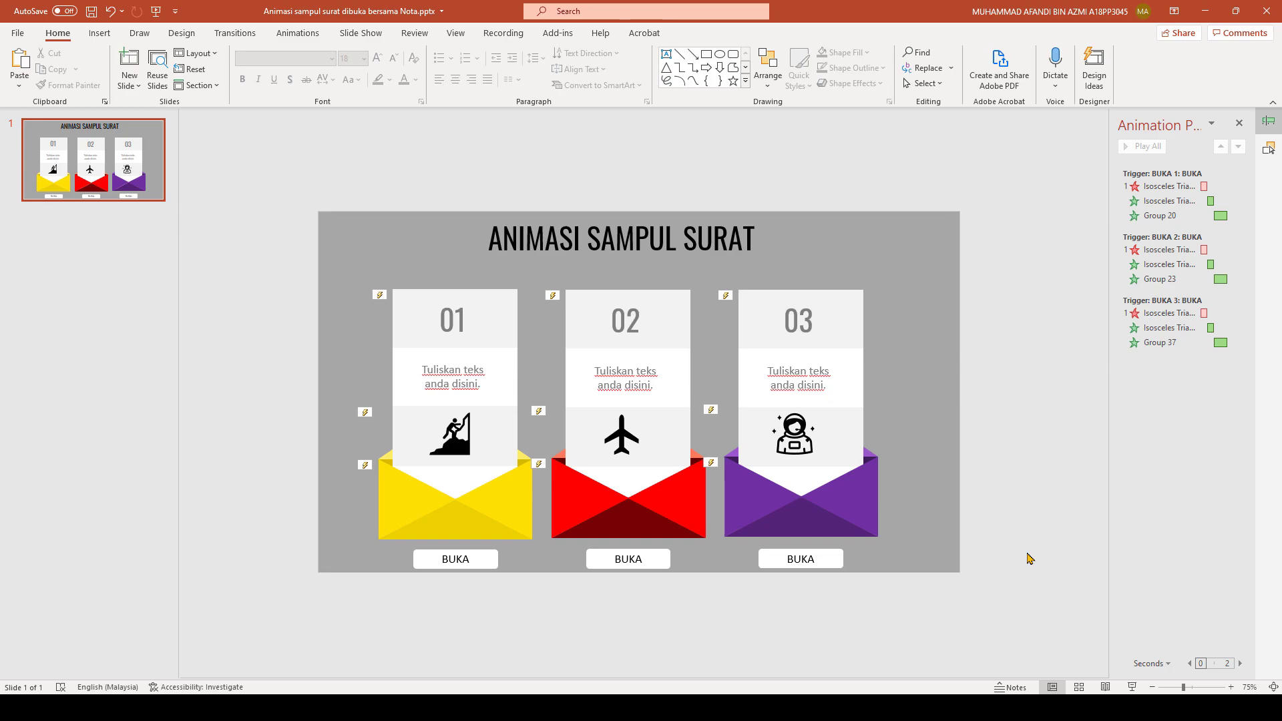
# - Start the slide show on the ANIMASI SAMPUL SURAT slide with its three closed envelopes
pyautogui.click(1132, 687)
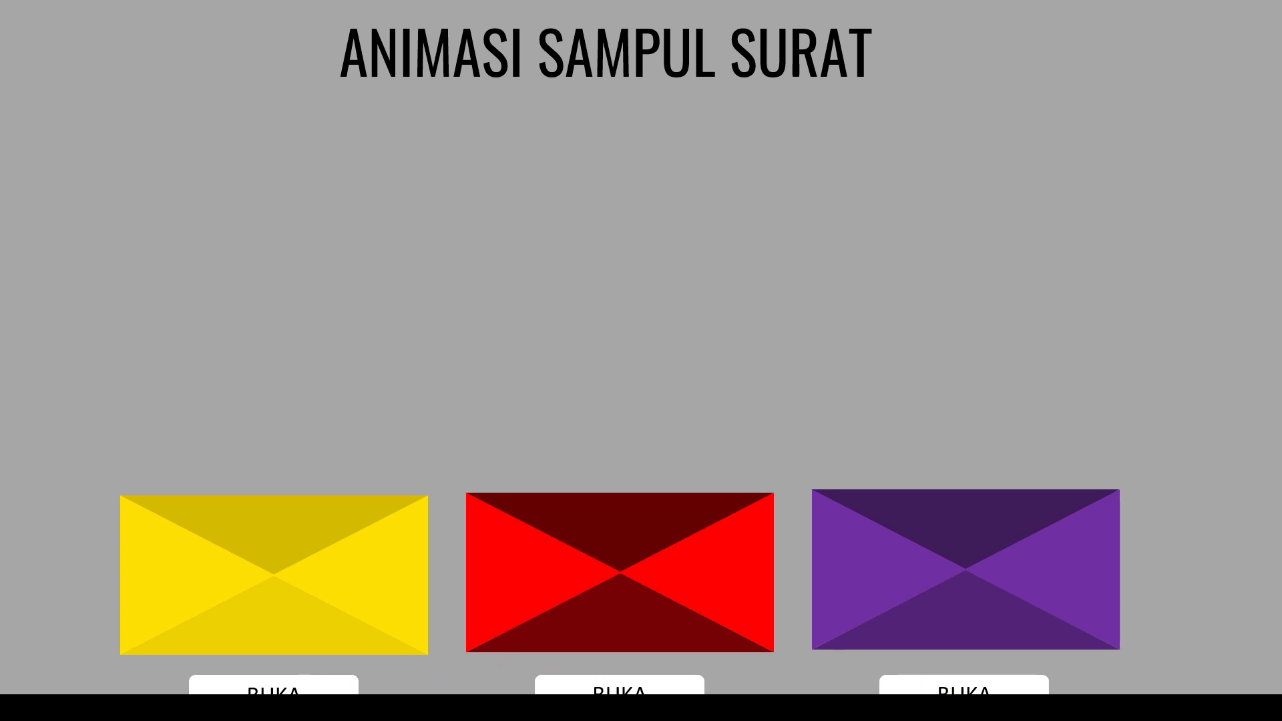
# - Open the yellow, purple and red envelopes with their BUKA buttons, then exit the show
pyautogui.click(321, 684)
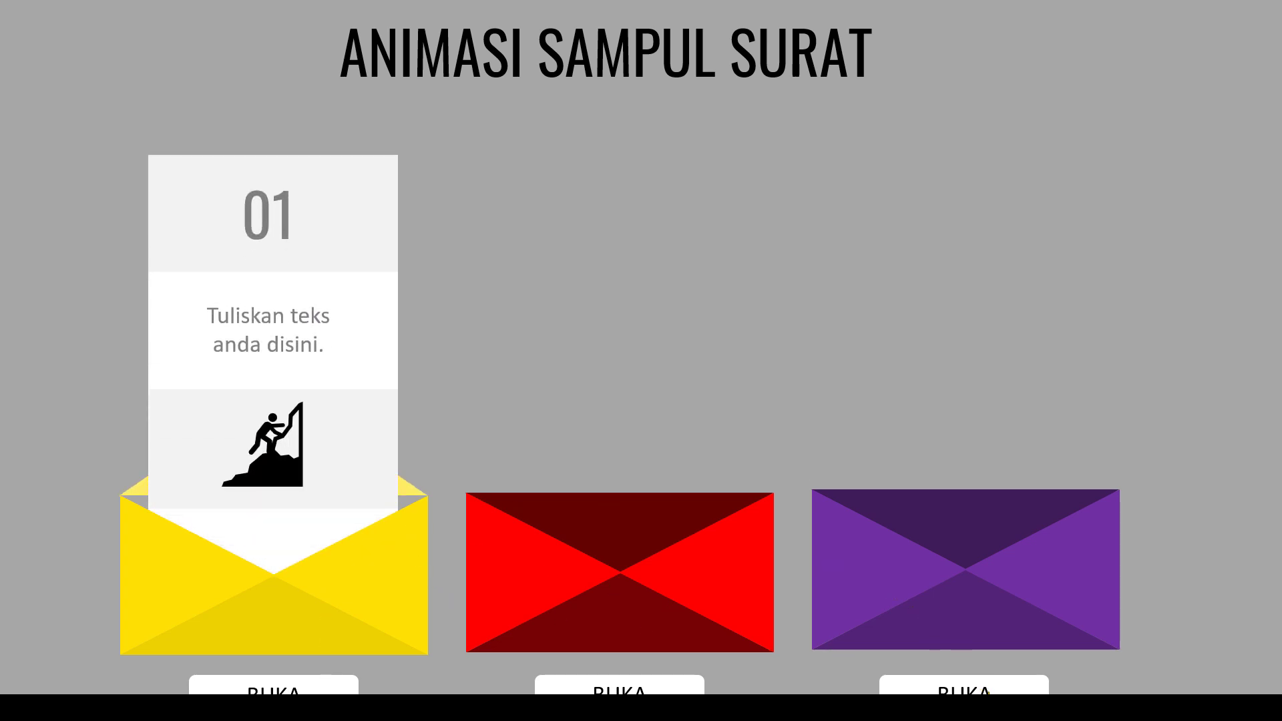
pyautogui.click(961, 687)
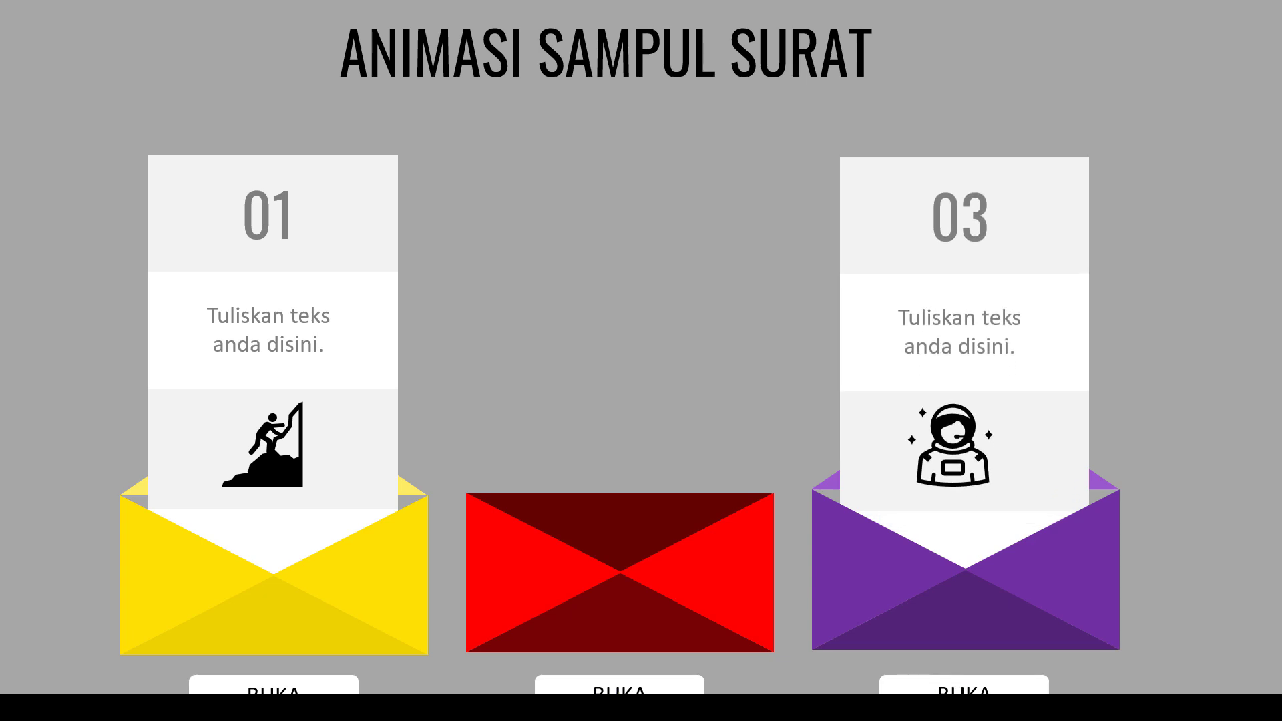
pyautogui.click(620, 688)
pyautogui.press('Escape')
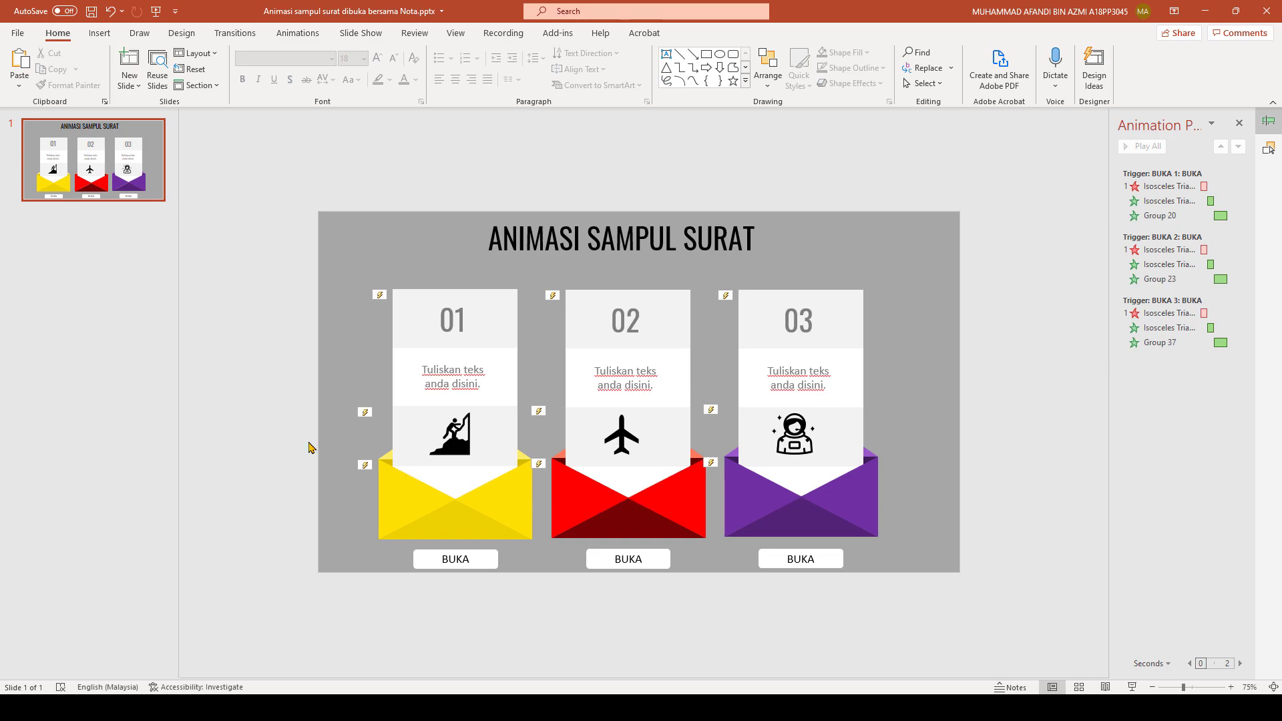
# - Insert a new slide after slide 1 and delete its title and content placeholders
pyautogui.click(109, 211)
pyautogui.press('Return')
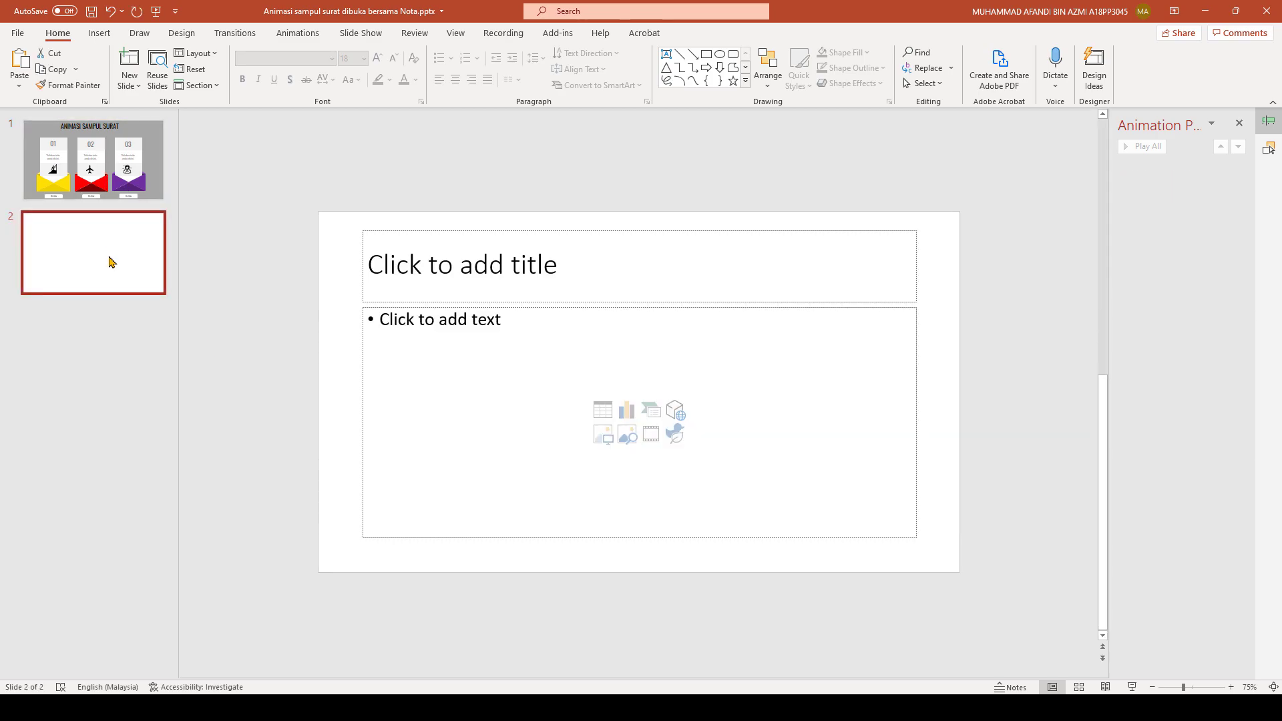
pyautogui.click(421, 232)
pyautogui.click(424, 229)
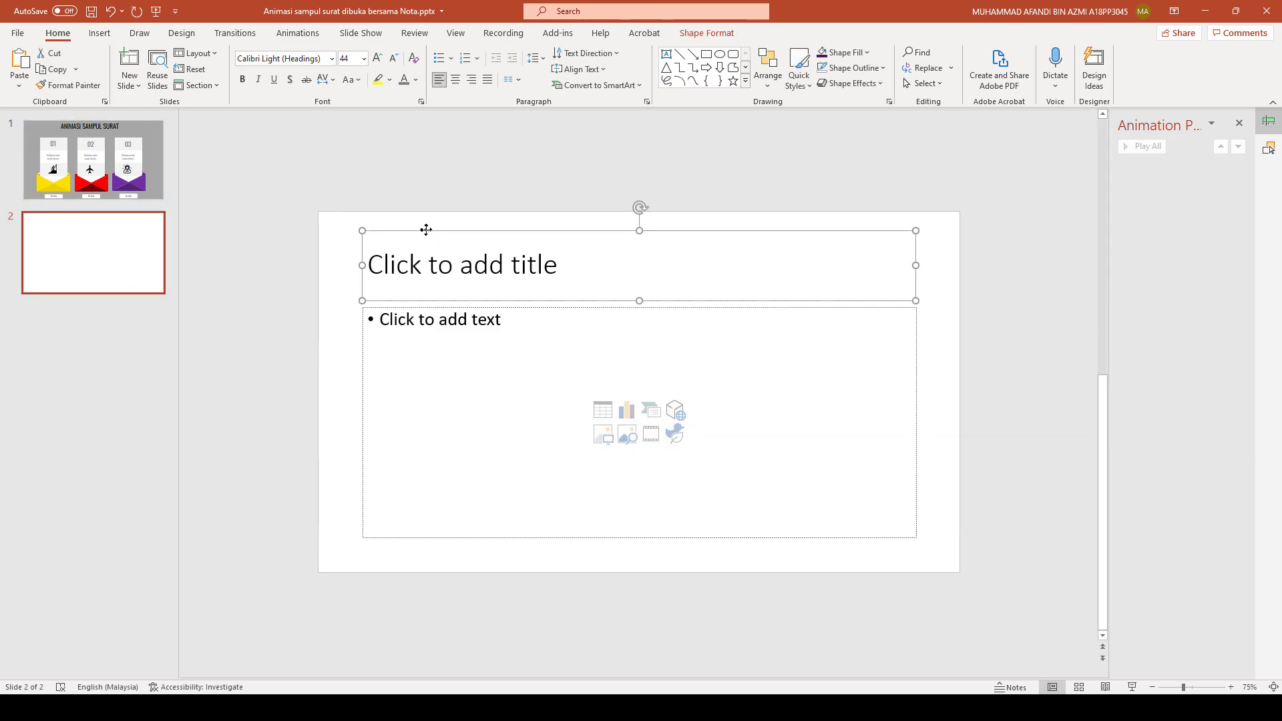
pyautogui.press('Delete')
pyautogui.click(503, 307)
pyautogui.press('Delete')
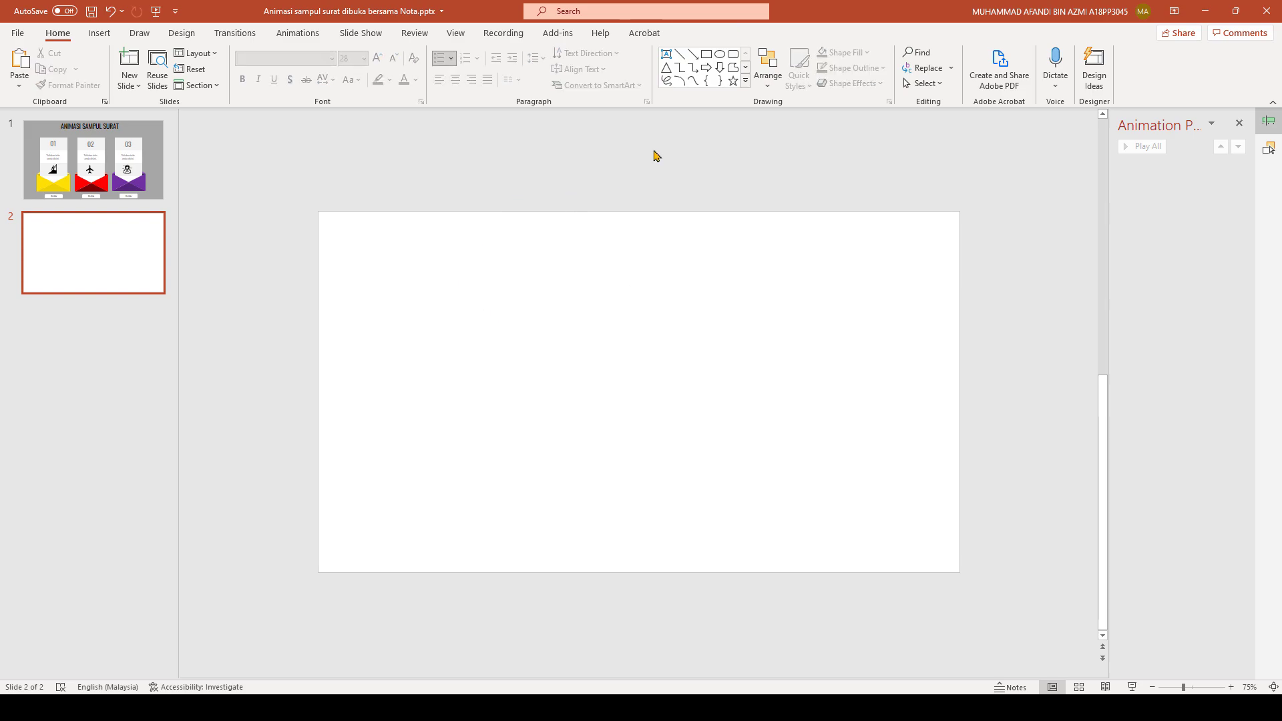
pyautogui.rightClick(616, 361)
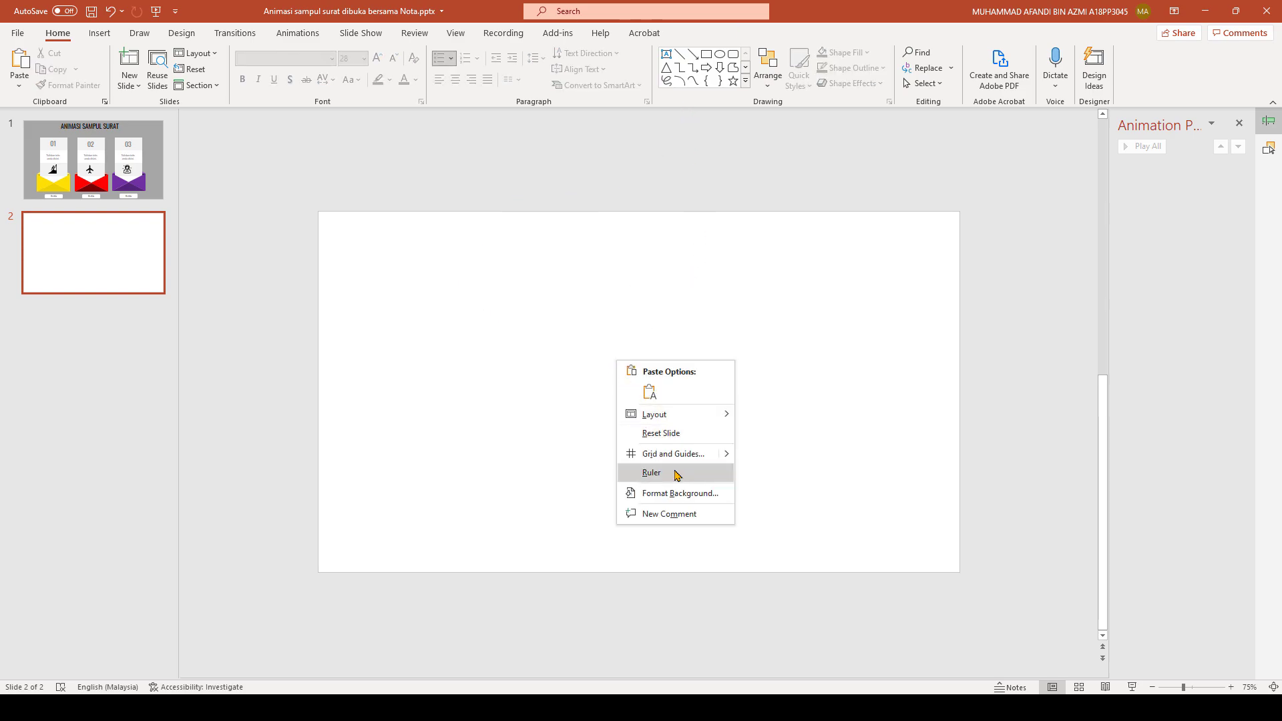
# - Give slide 2 a solid grey theme-colour background
pyautogui.click(673, 492)
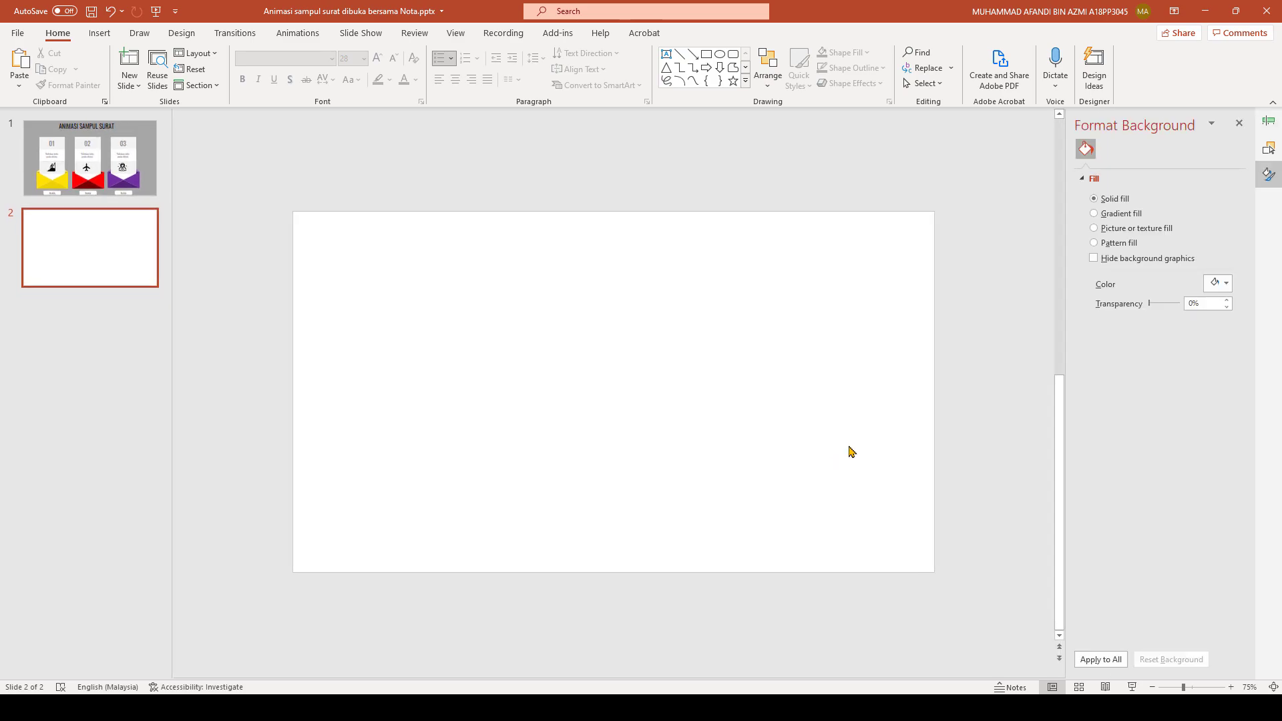
pyautogui.click(1217, 283)
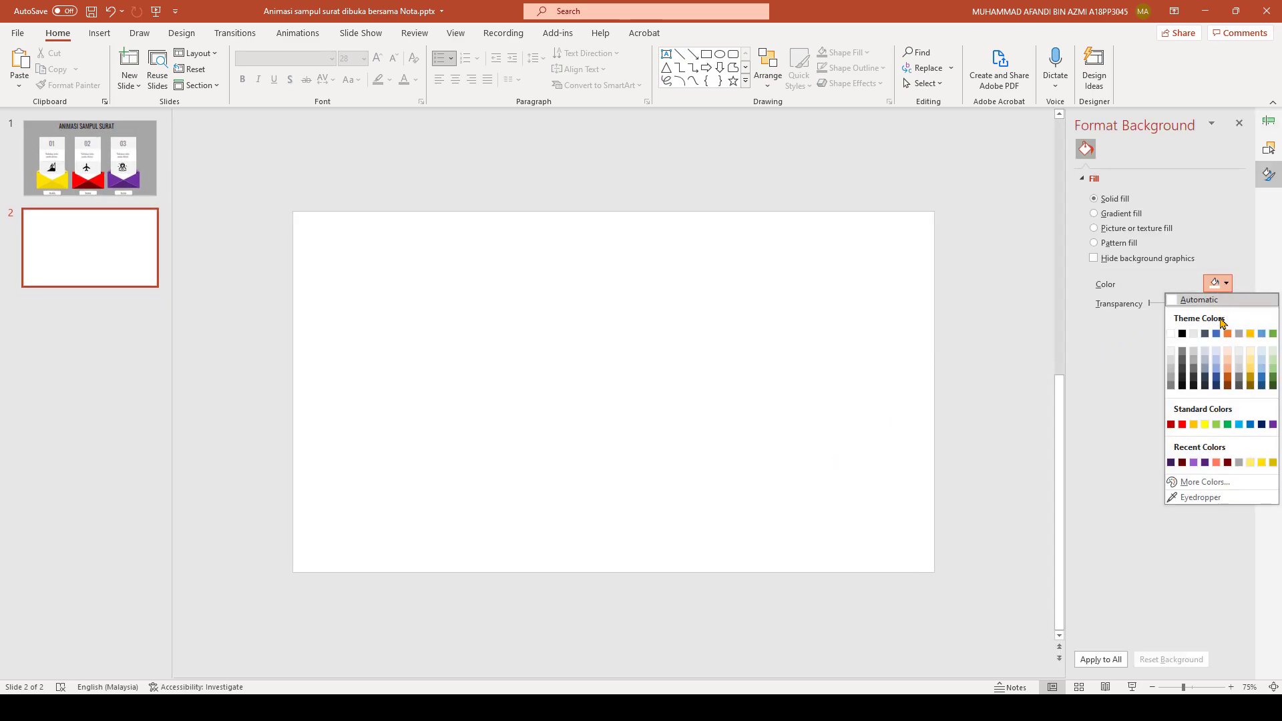
pyautogui.click(1172, 378)
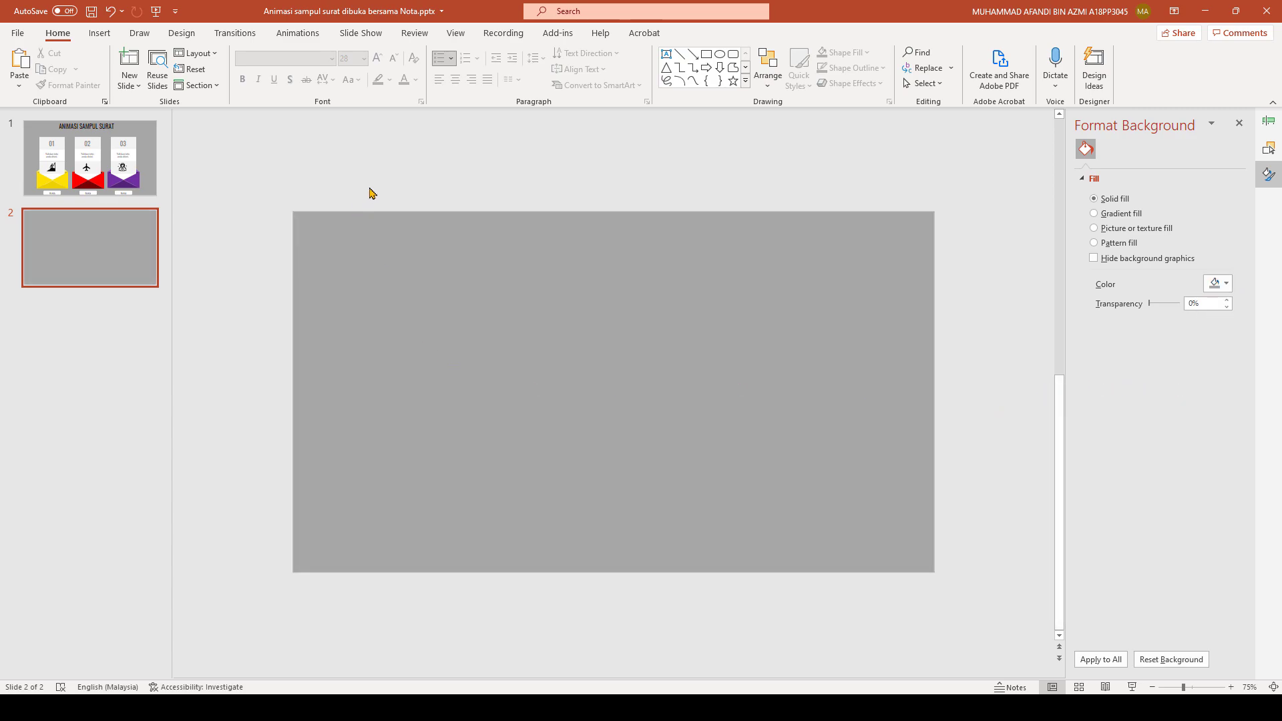
pyautogui.click(666, 69)
# - Draw a right-pointing blue triangle, resize it to 7.89 × 7 cm, and duplicate it to the right
pyautogui.moveTo(475, 389); pyautogui.dragTo(621, 304)
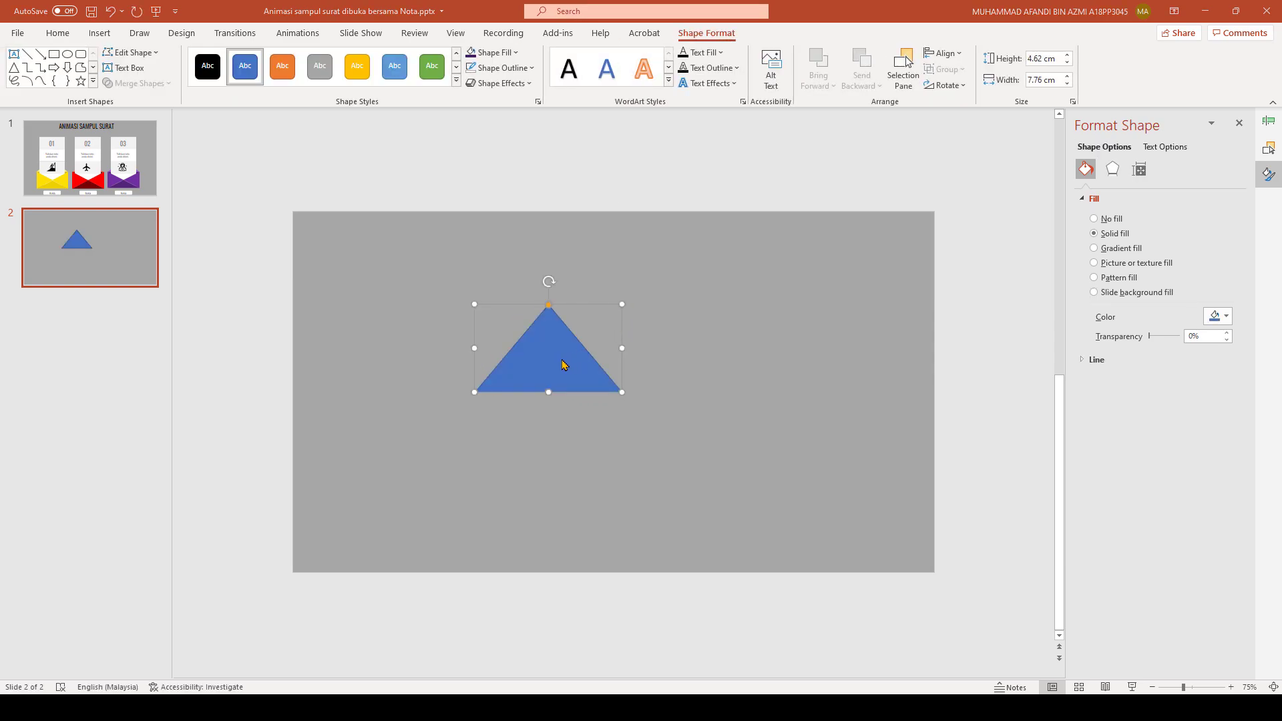
pyautogui.moveTo(547, 364); pyautogui.dragTo(553, 449)
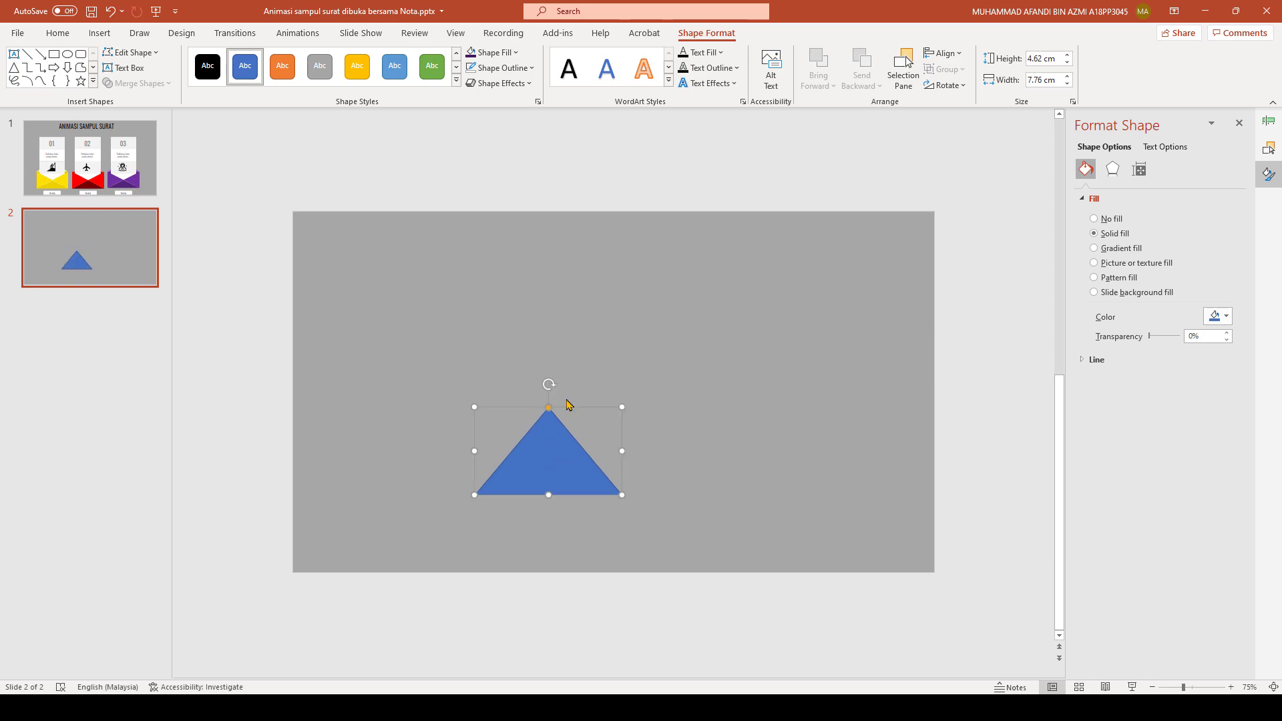
pyautogui.moveTo(549, 385); pyautogui.dragTo(635, 467)
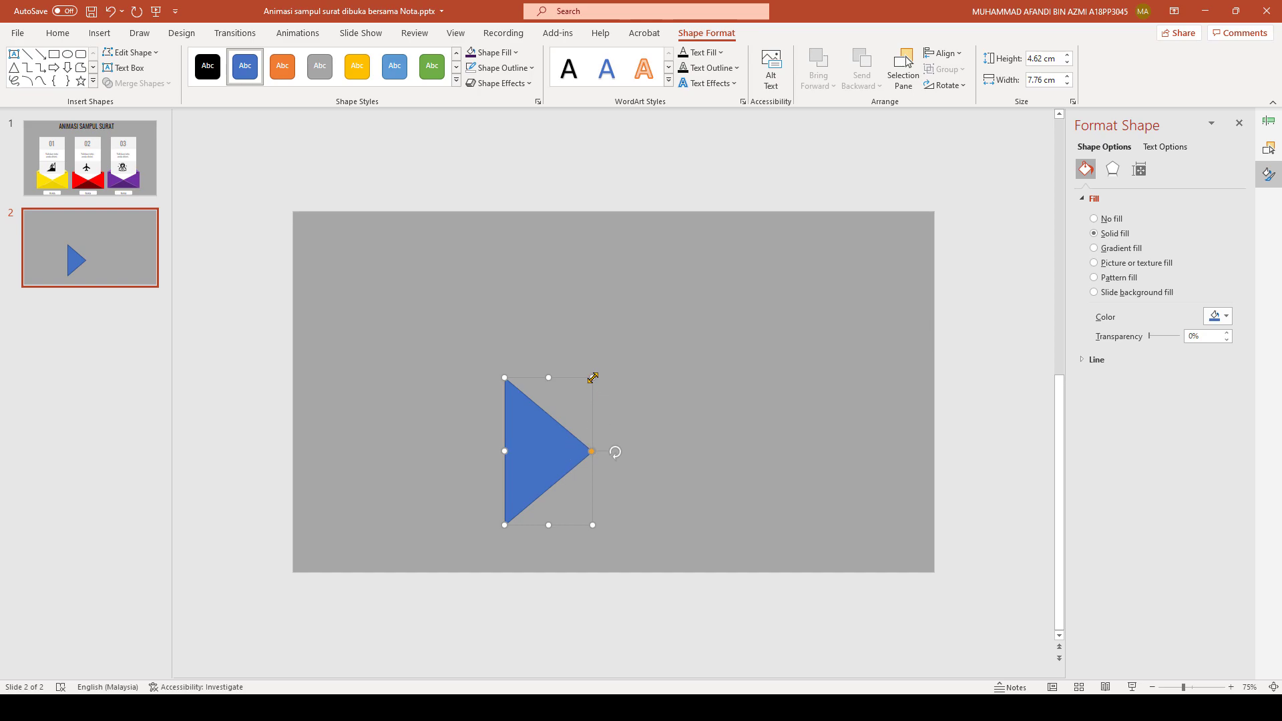
pyautogui.moveTo(597, 379); pyautogui.dragTo(654, 395)
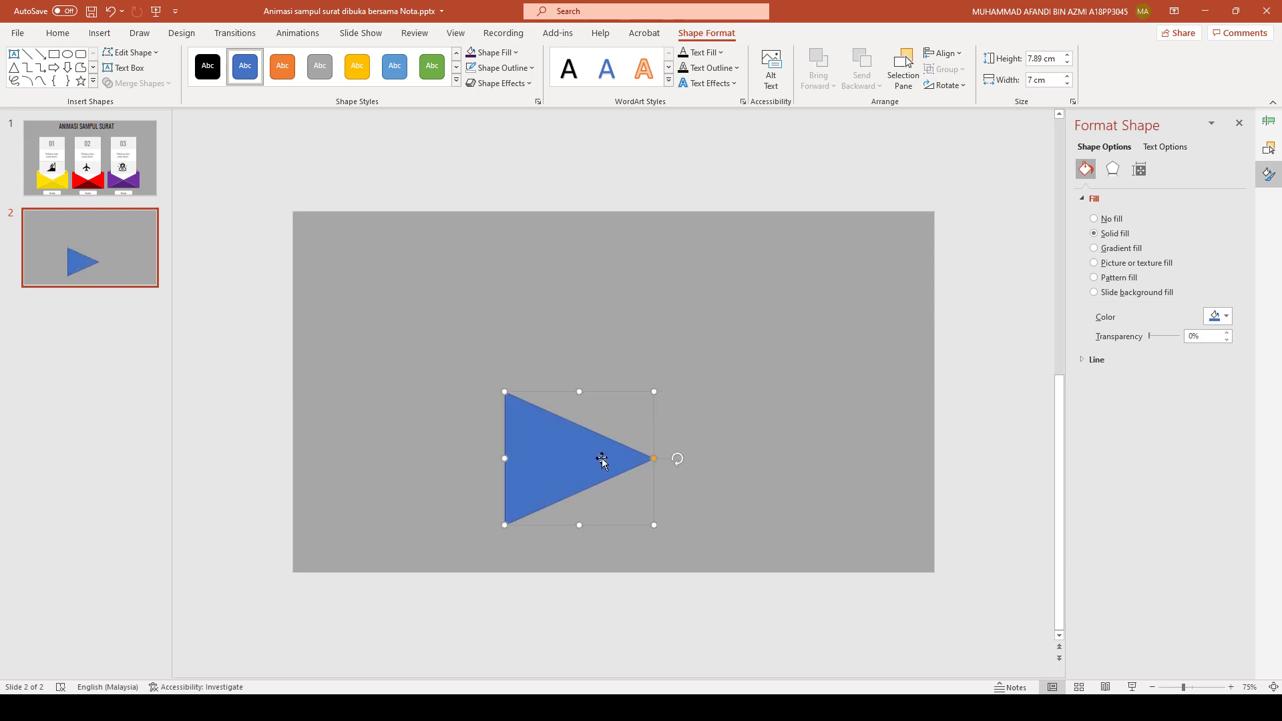
pyautogui.keyDown('ctrl'); pyautogui.moveTo(602, 458); pyautogui.dragTo(691, 446); pyautogui.keyUp('ctrl')
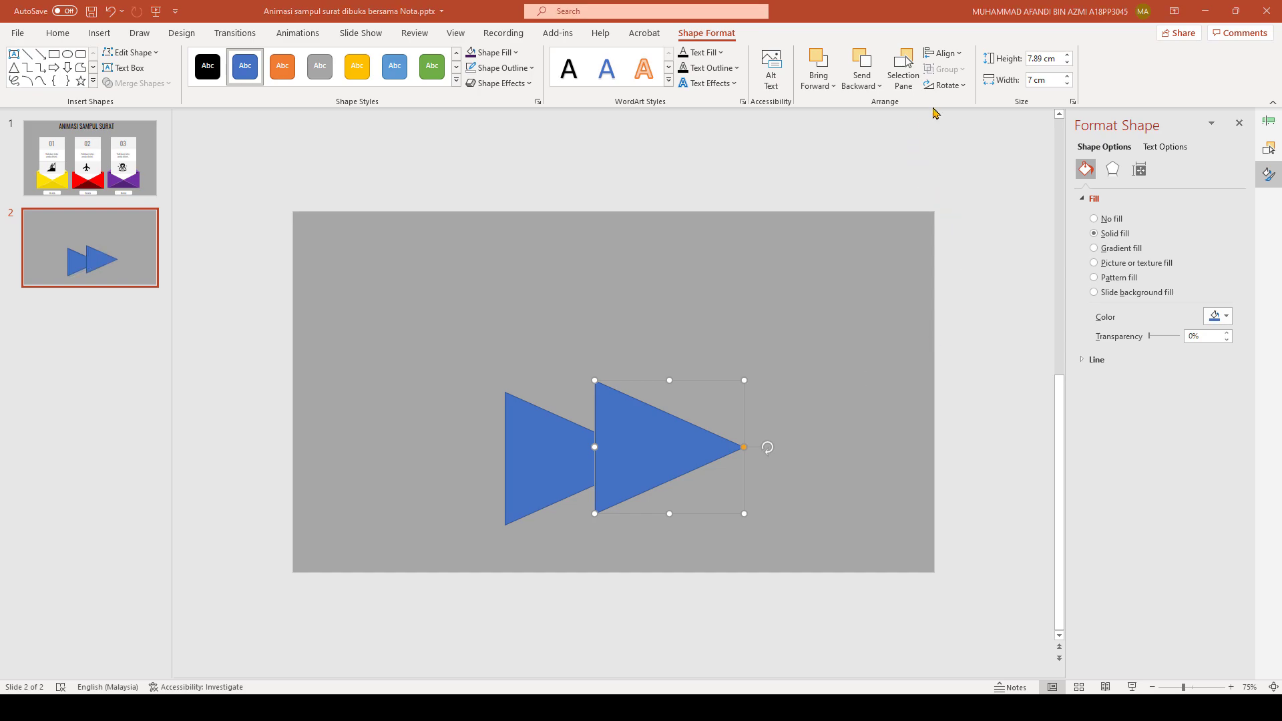
# - Flip the copied triangle horizontally and move it further right
pyautogui.click(948, 85)
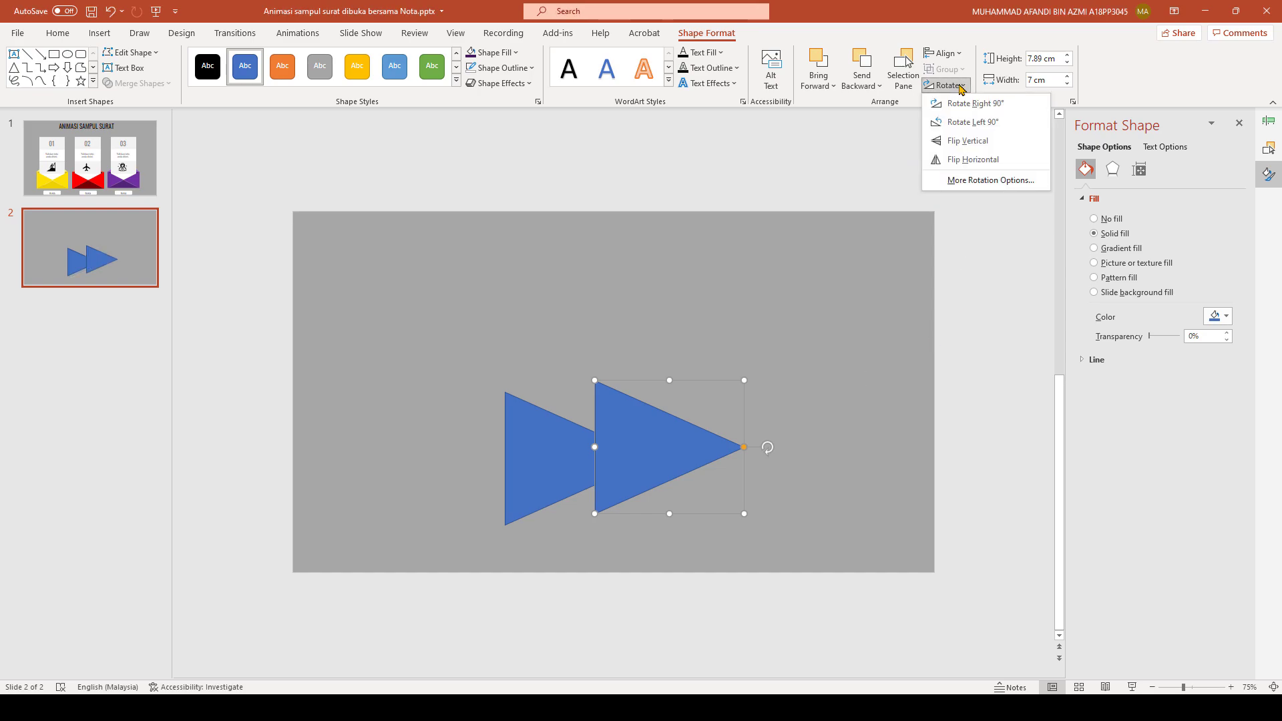
pyautogui.click(989, 160)
pyautogui.moveTo(692, 461); pyautogui.dragTo(739, 469)
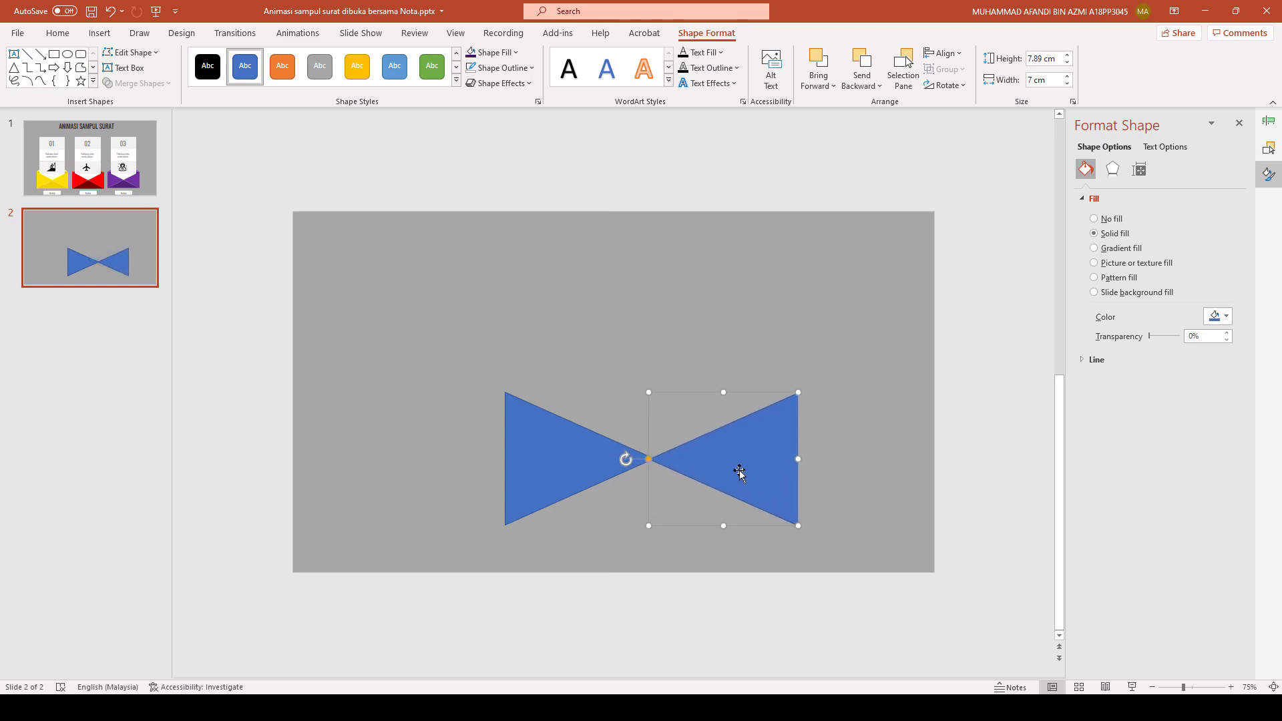
# - Set both triangles to No Outline
pyautogui.click(524, 67)
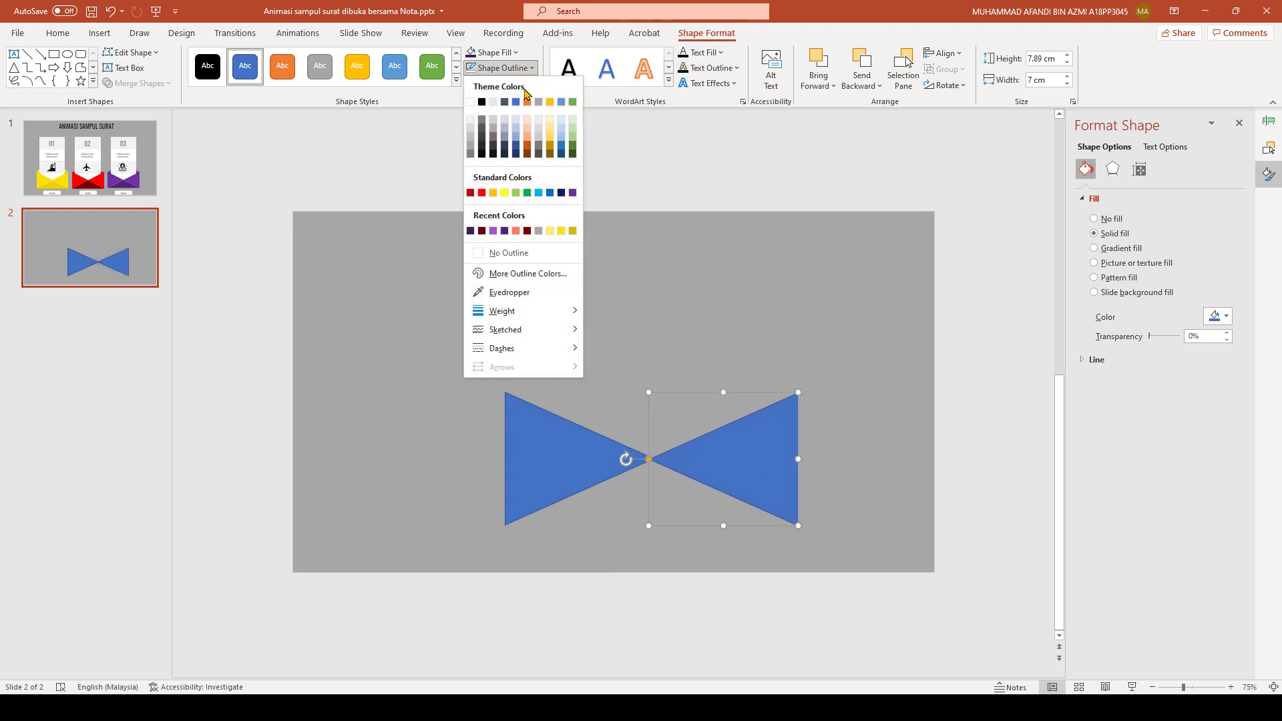
pyautogui.click(532, 254)
pyautogui.click(560, 447)
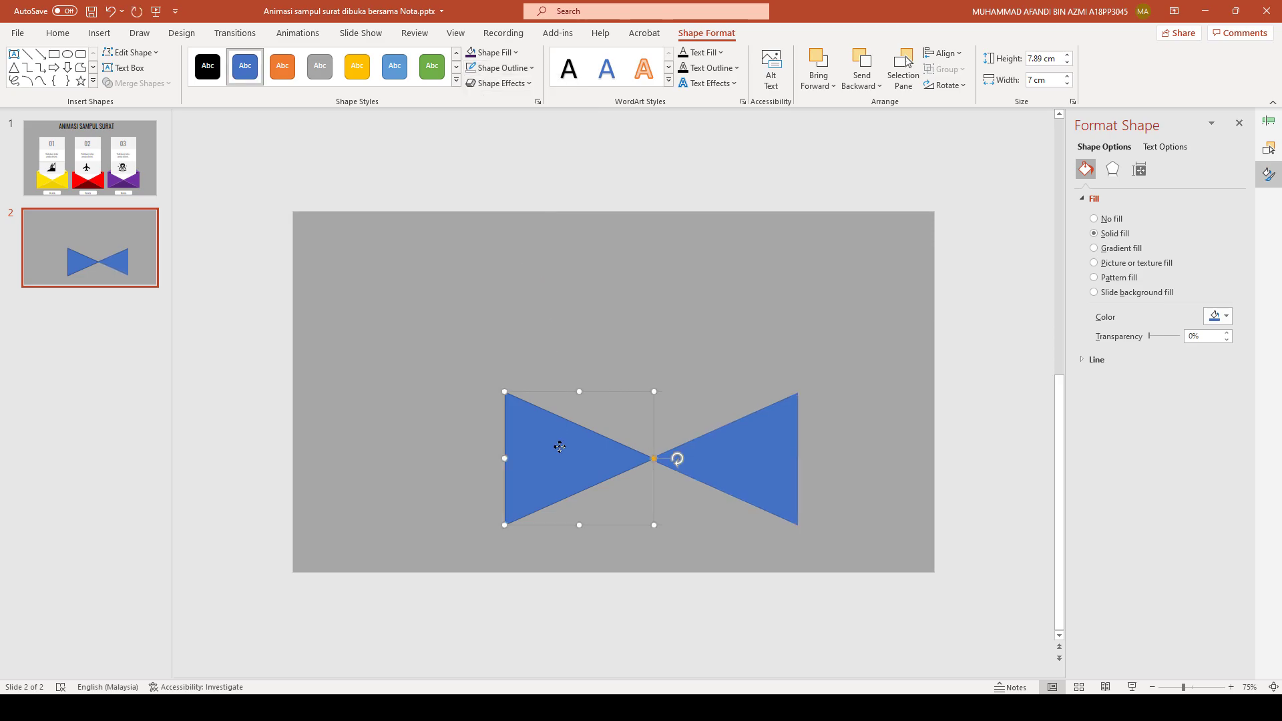
pyautogui.click(524, 68)
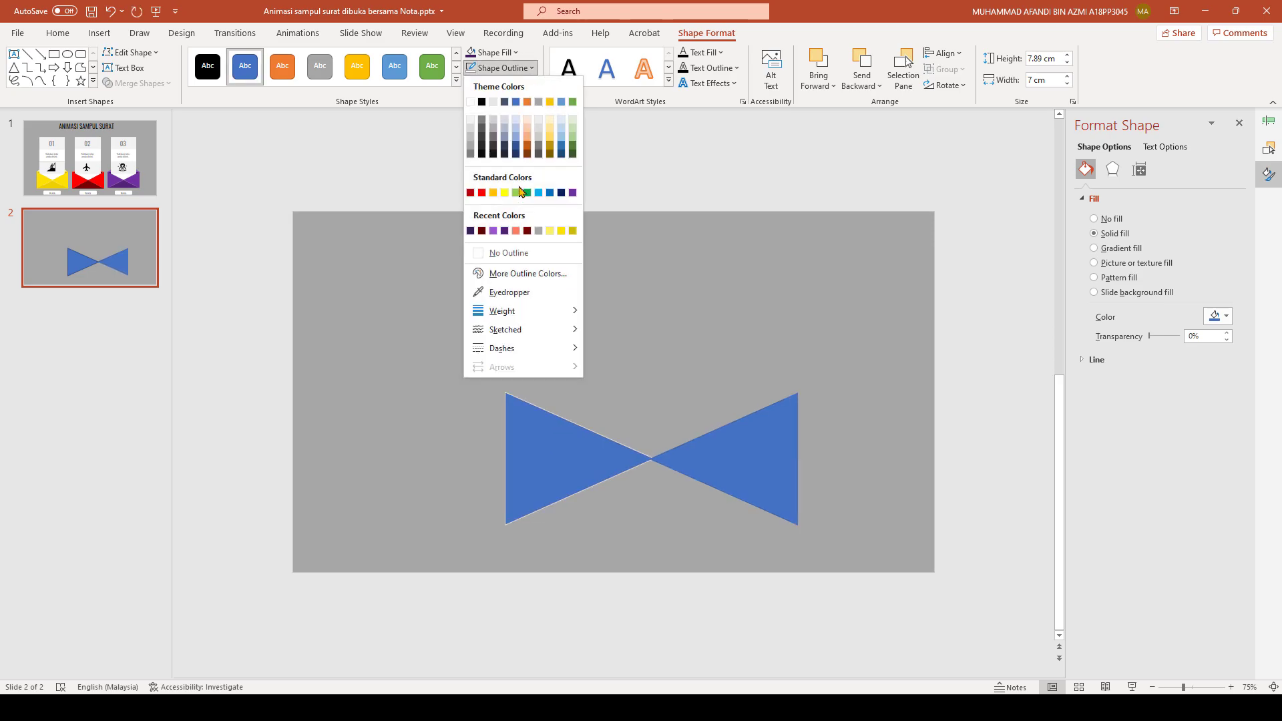
pyautogui.click(532, 254)
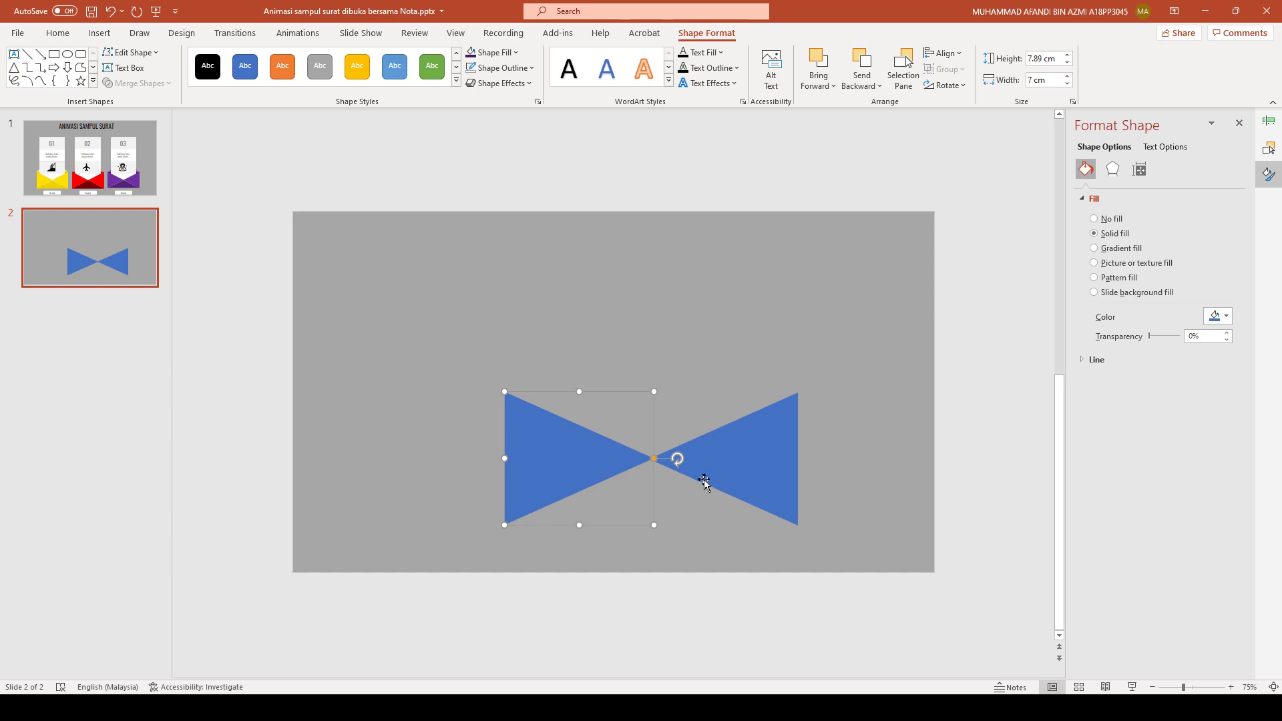
pyautogui.click(823, 528)
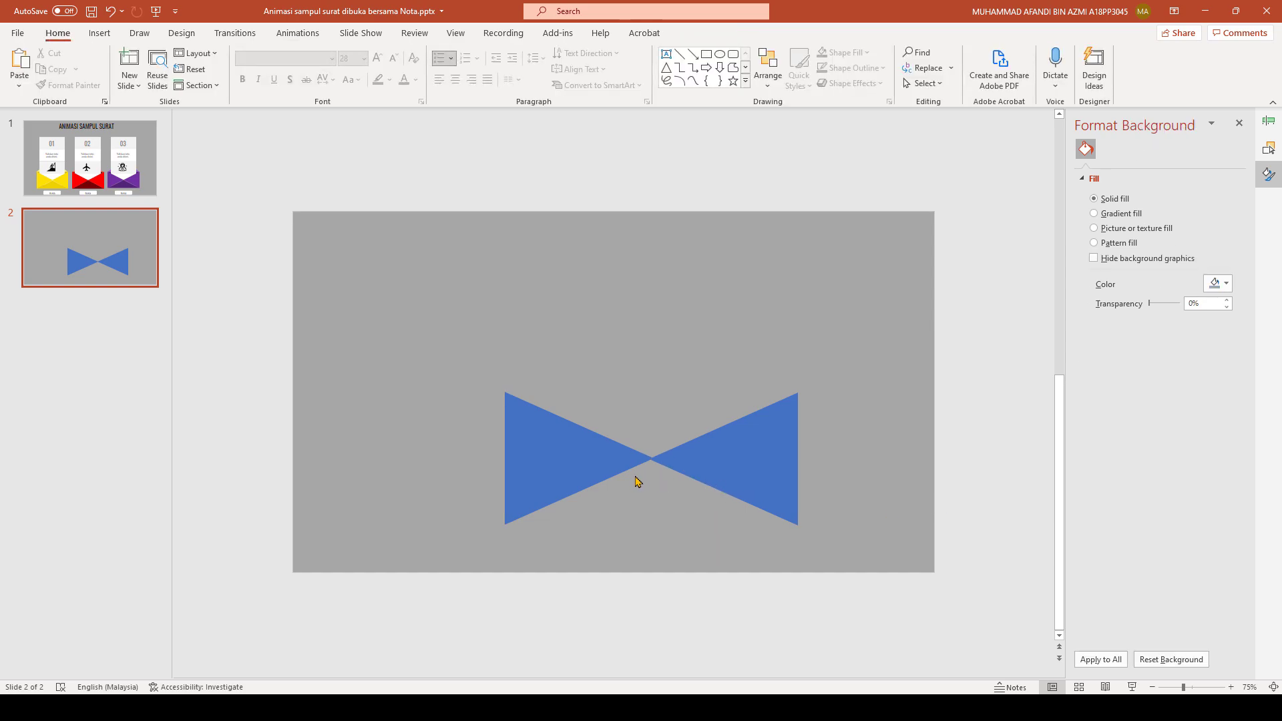
# - Nudge the left triangle so the two tips meet in a bow tie
pyautogui.scroll(4, 636, 480)
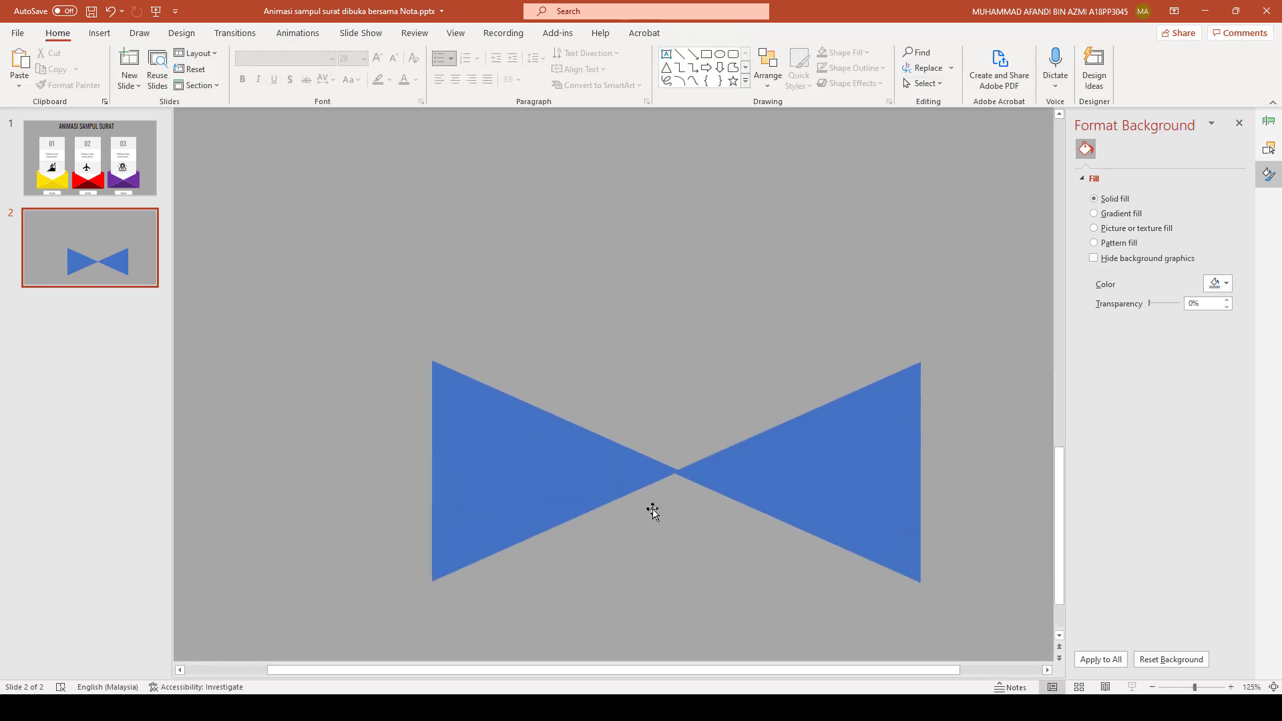
pyautogui.scroll(3, 654, 514)
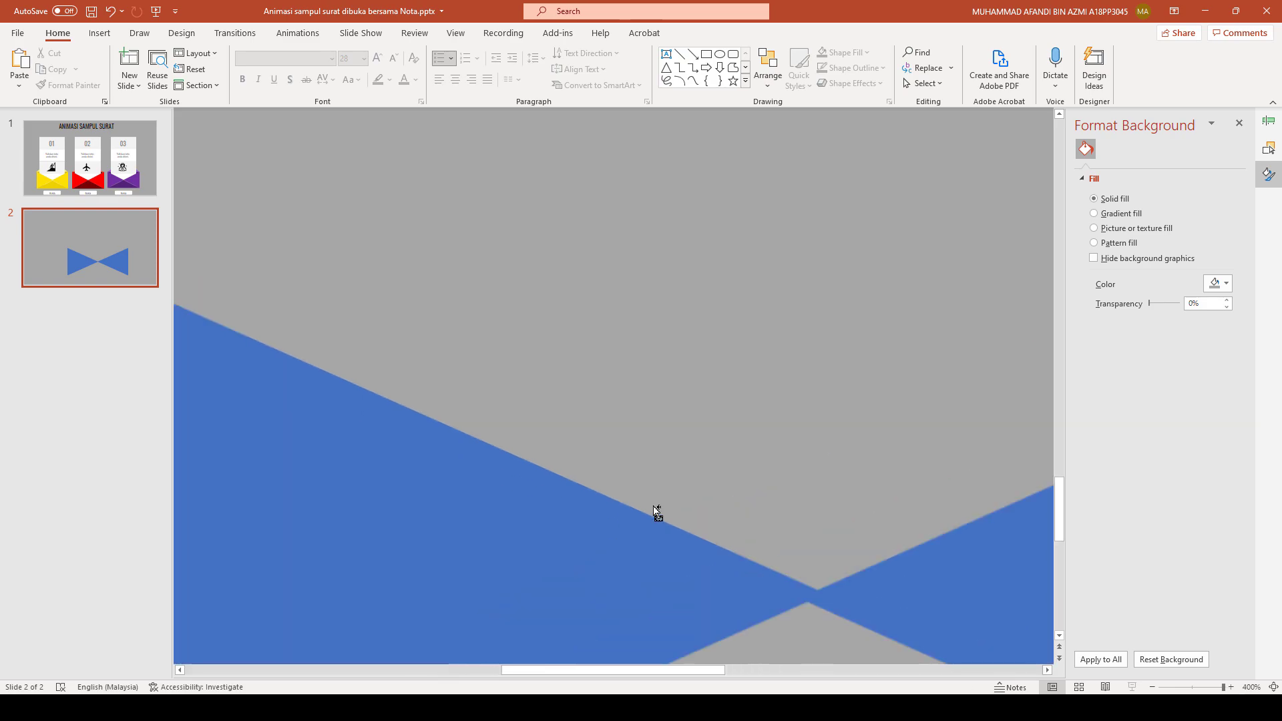
pyautogui.moveTo(678, 508); pyautogui.dragTo(653, 514)
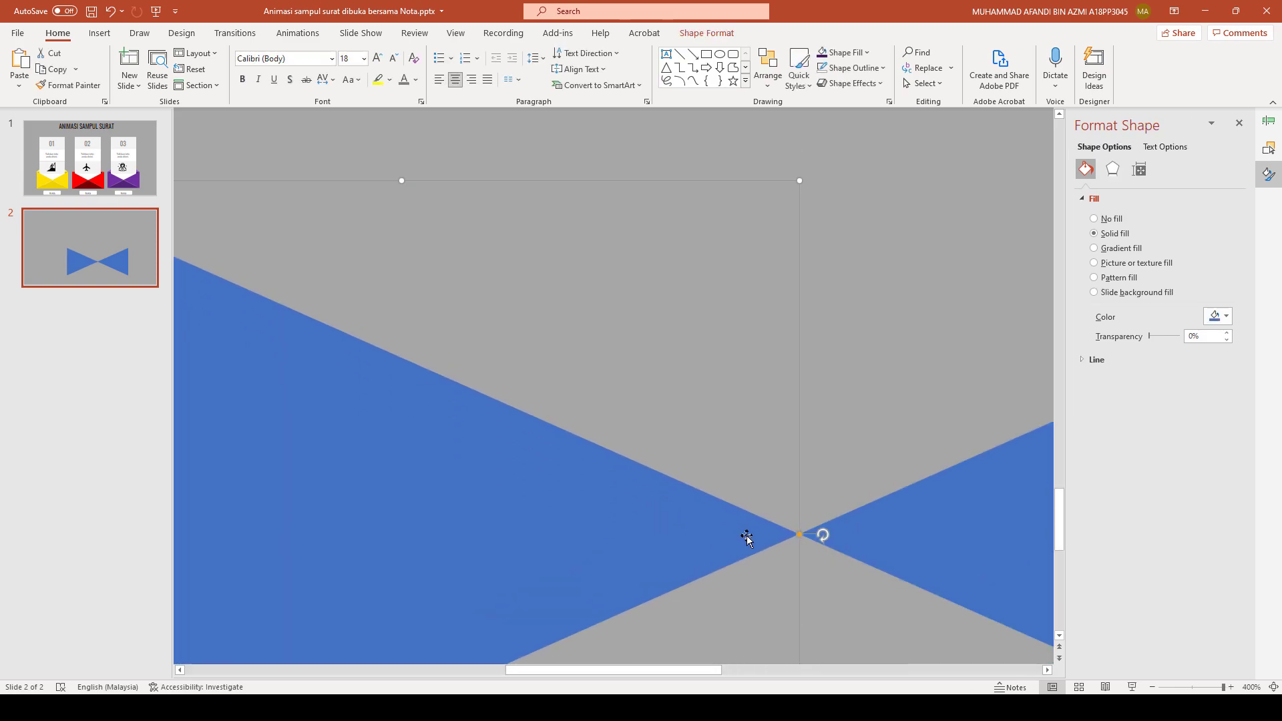
pyautogui.scroll(-5, 749, 543)
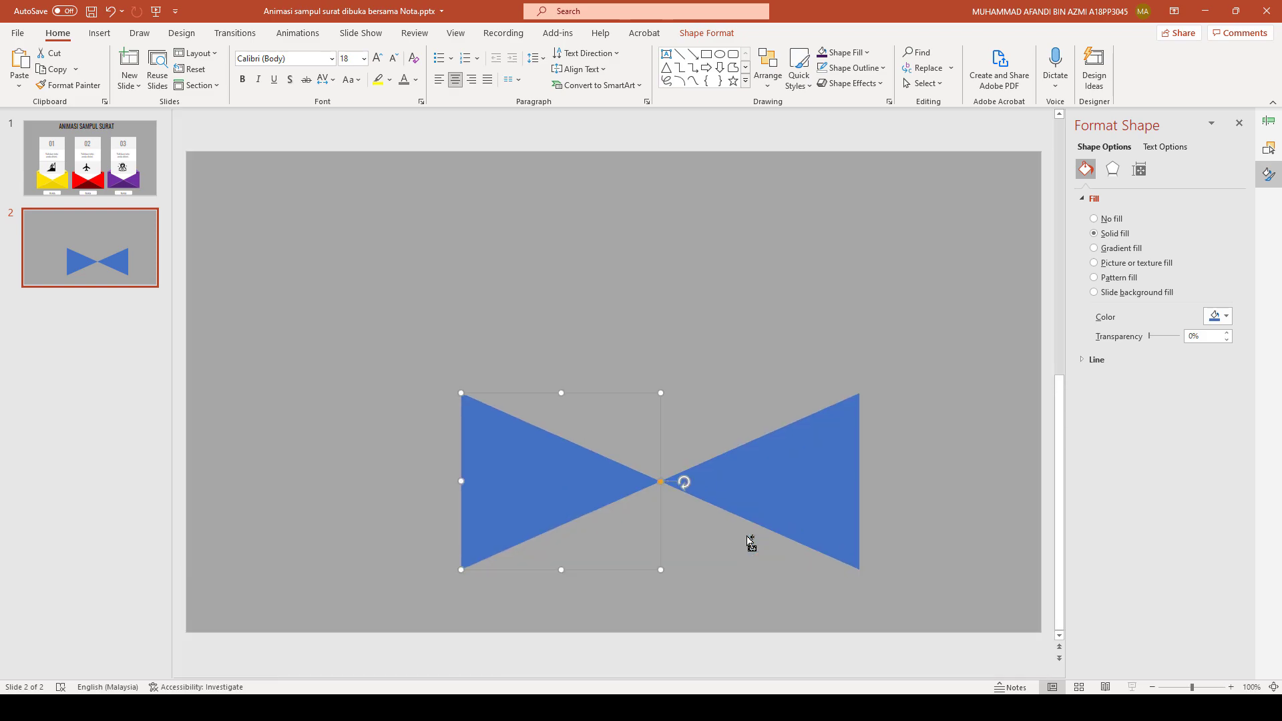
pyautogui.click(908, 603)
# - Paste a triangle copy, rotate it upward between the bow triangles, and widen it to the left edge
pyautogui.click(598, 489)
pyautogui.hotkey('ctrl', 'v')
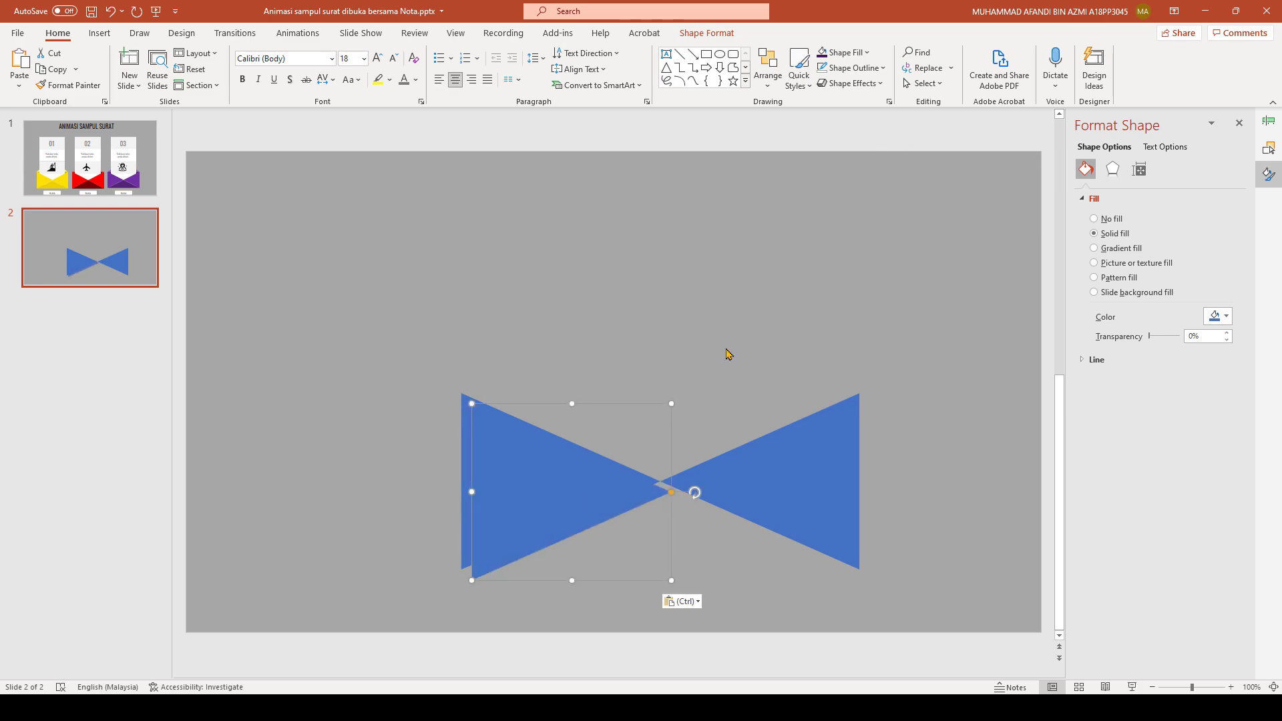
pyautogui.moveTo(624, 512); pyautogui.dragTo(686, 552)
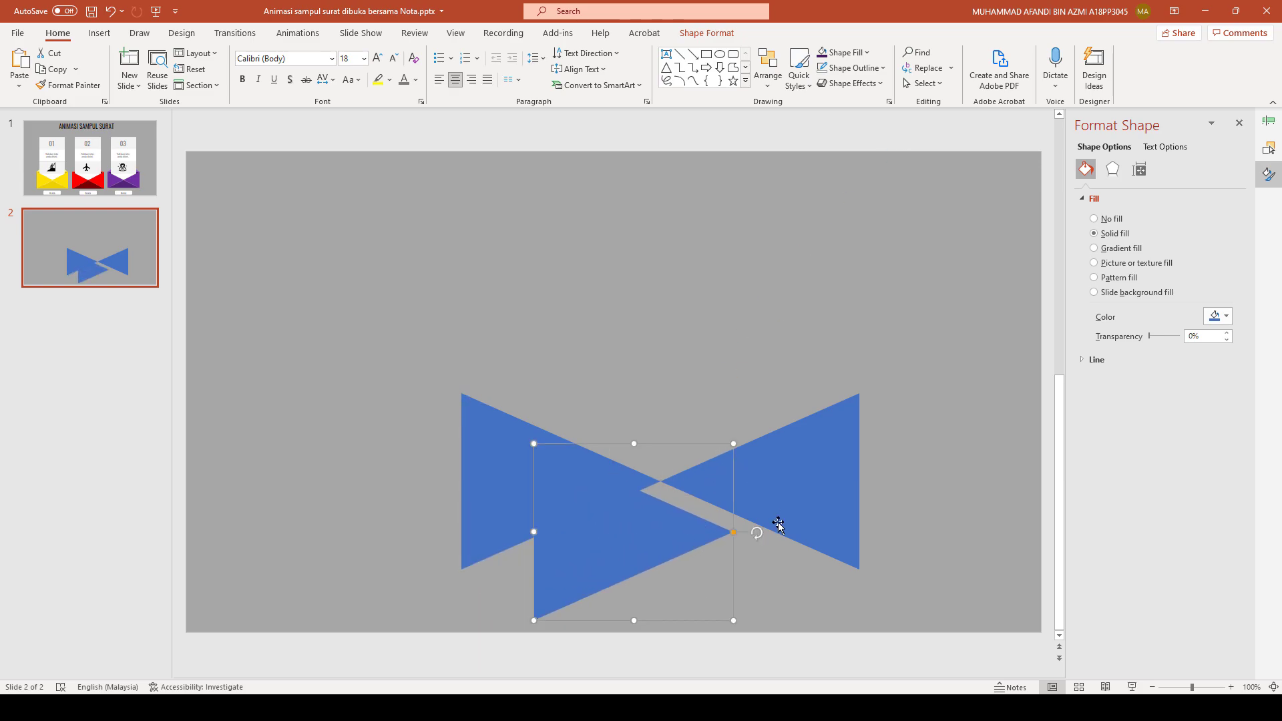
pyautogui.moveTo(756, 532); pyautogui.dragTo(636, 423)
pyautogui.moveTo(641, 510); pyautogui.dragTo(666, 476)
pyautogui.click(750, 380)
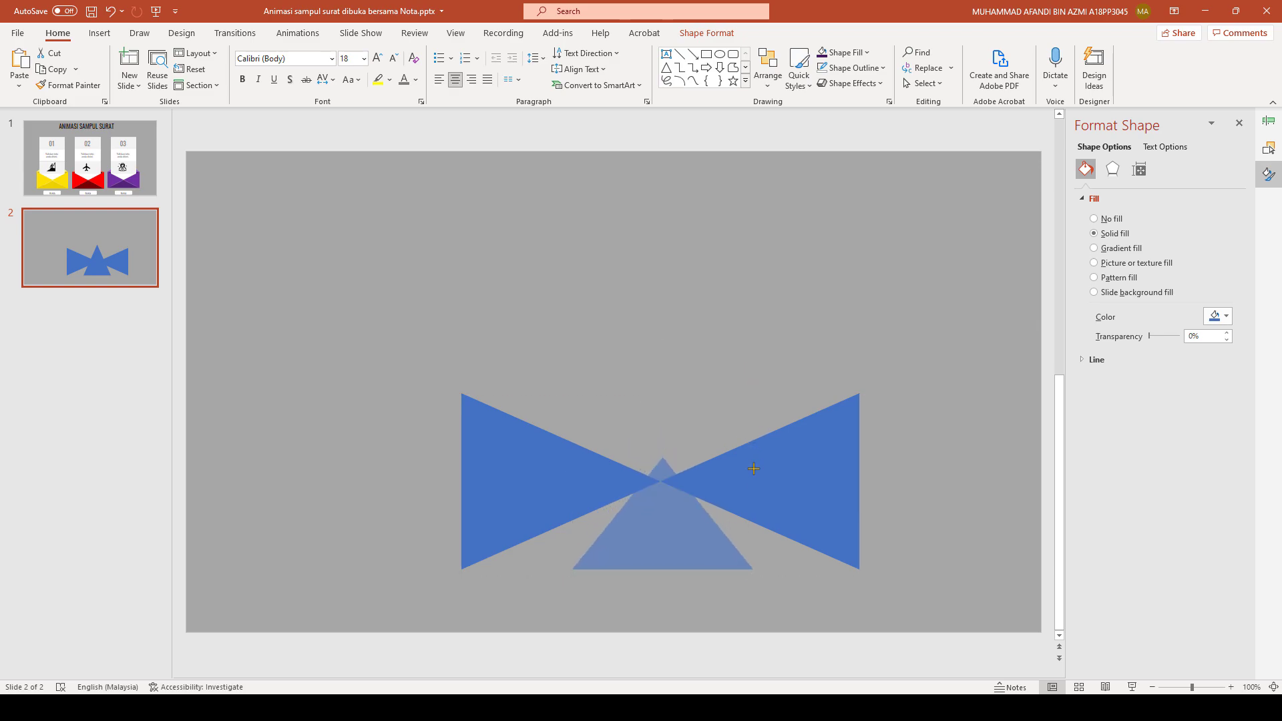
pyautogui.moveTo(753, 468); pyautogui.dragTo(754, 478)
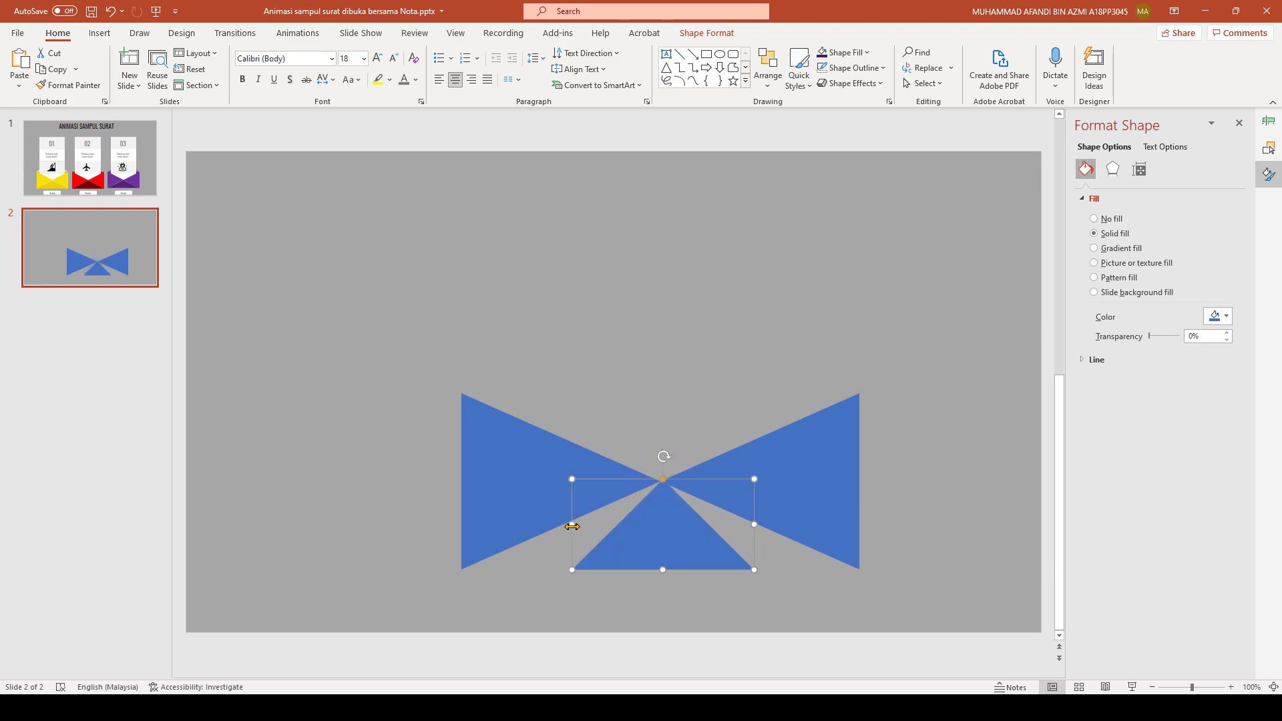
pyautogui.moveTo(572, 526); pyautogui.dragTo(464, 531)
# - Stretch the upward triangle to the bow's right edge and fine-tune its corner to complete the envelope body
pyautogui.moveTo(758, 524); pyautogui.dragTo(861, 527)
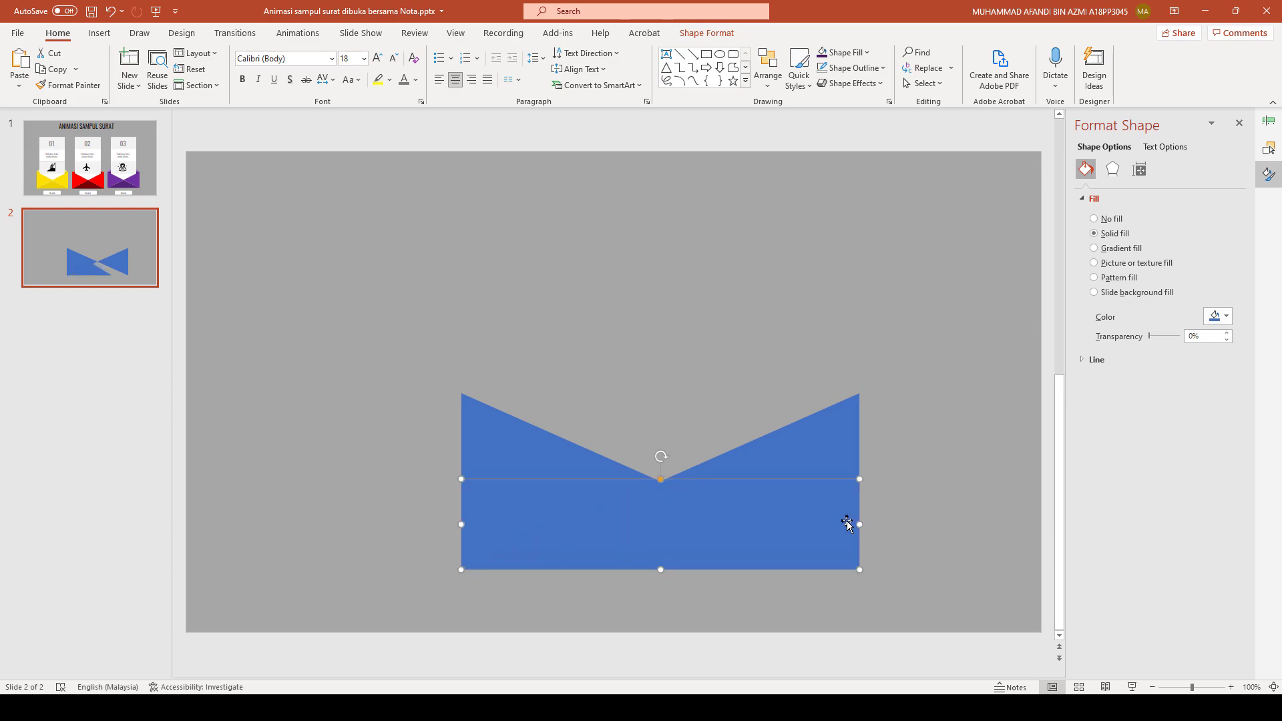
pyautogui.scroll(10, 687, 501)
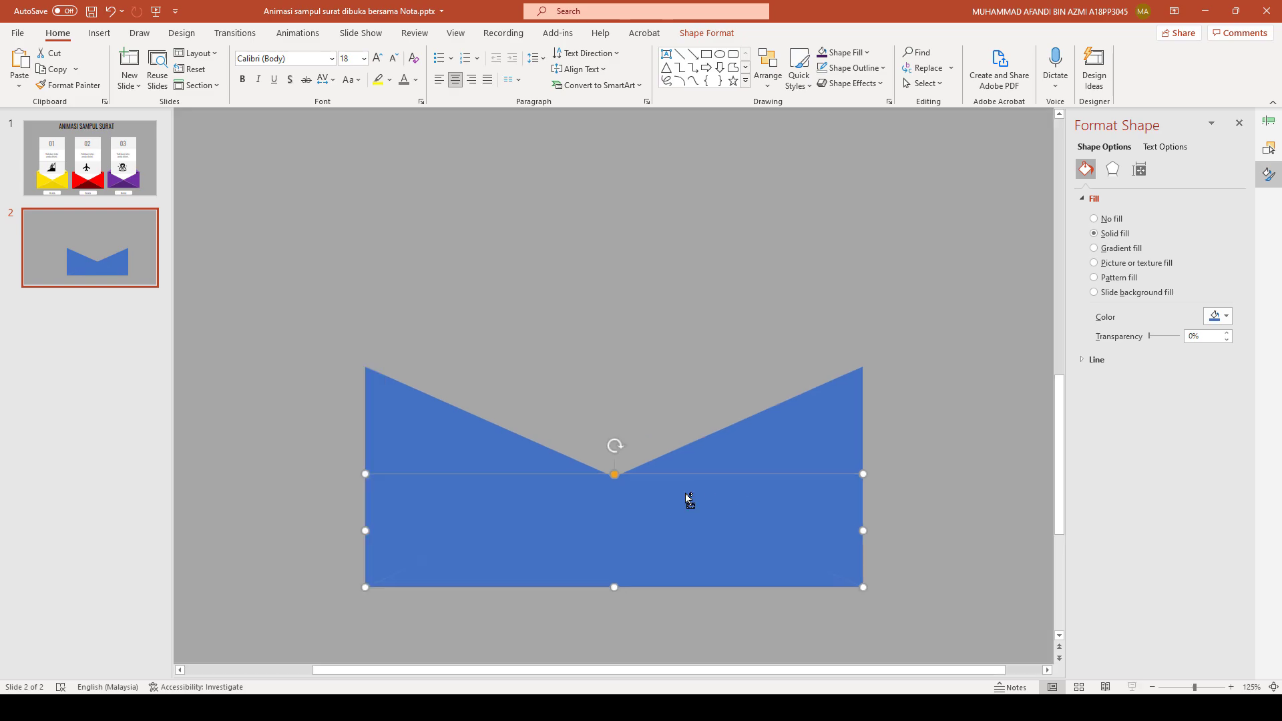
pyautogui.scroll(2, 607, 323)
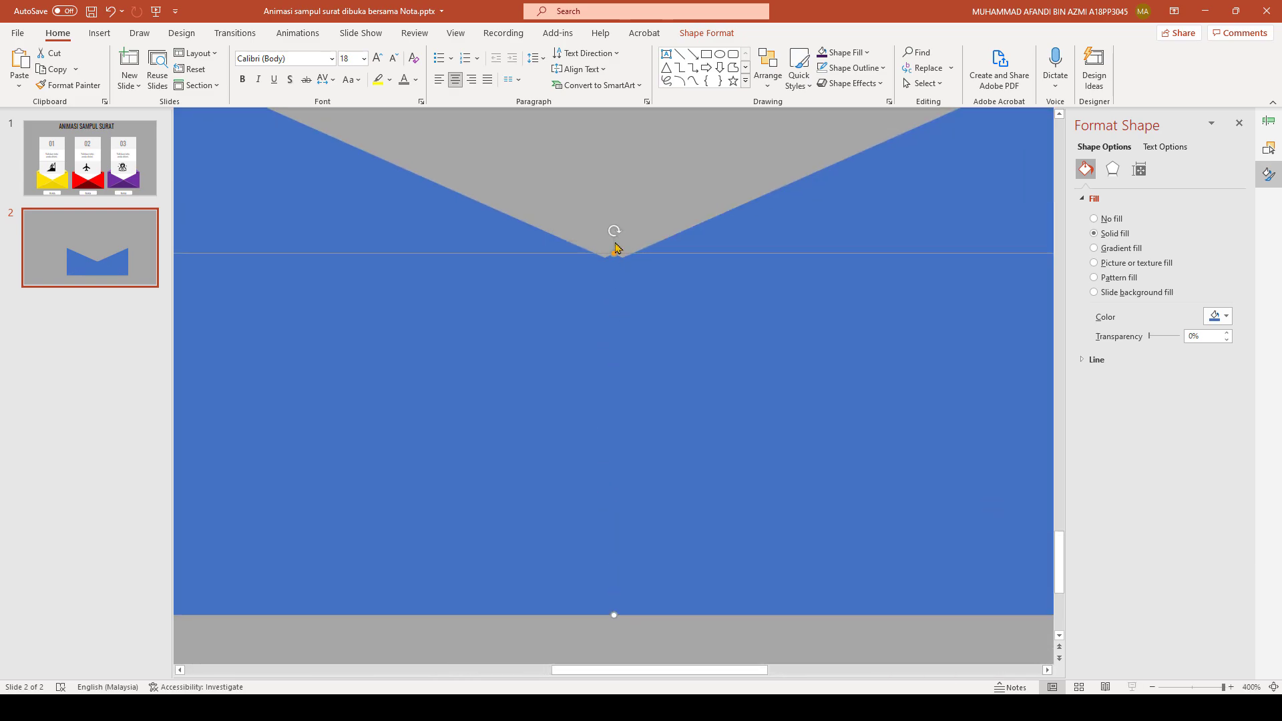
pyautogui.scroll(-5, 616, 255)
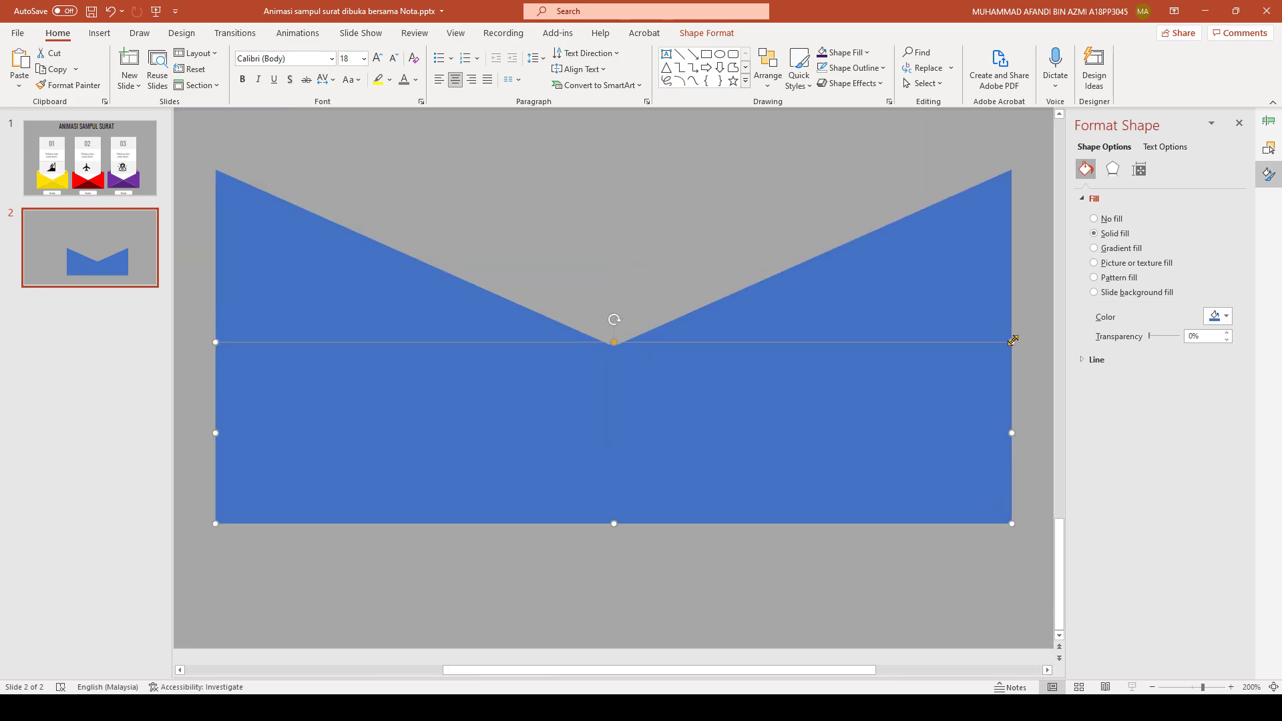
pyautogui.moveTo(1013, 341); pyautogui.dragTo(1012, 346)
pyautogui.click(712, 223)
pyautogui.click(679, 413)
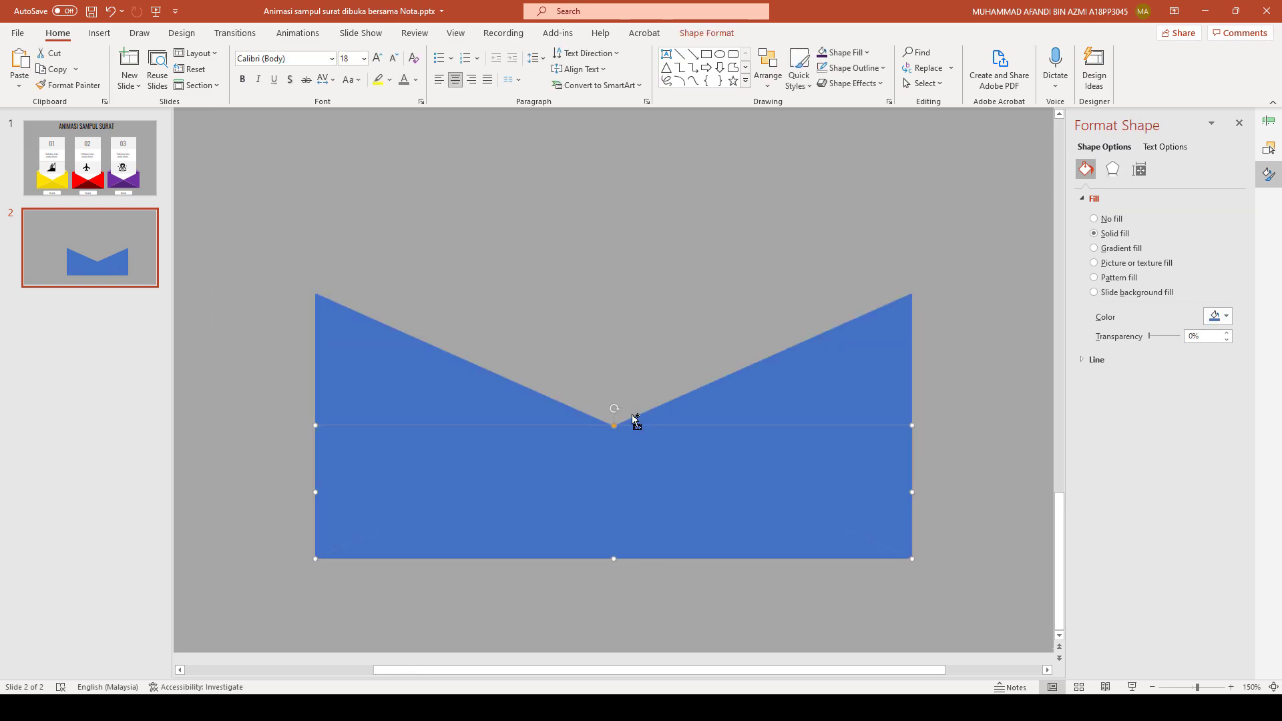
pyautogui.keyDown('ctrl'); pyautogui.scroll(-5, 638, 421); pyautogui.keyUp('ctrl')
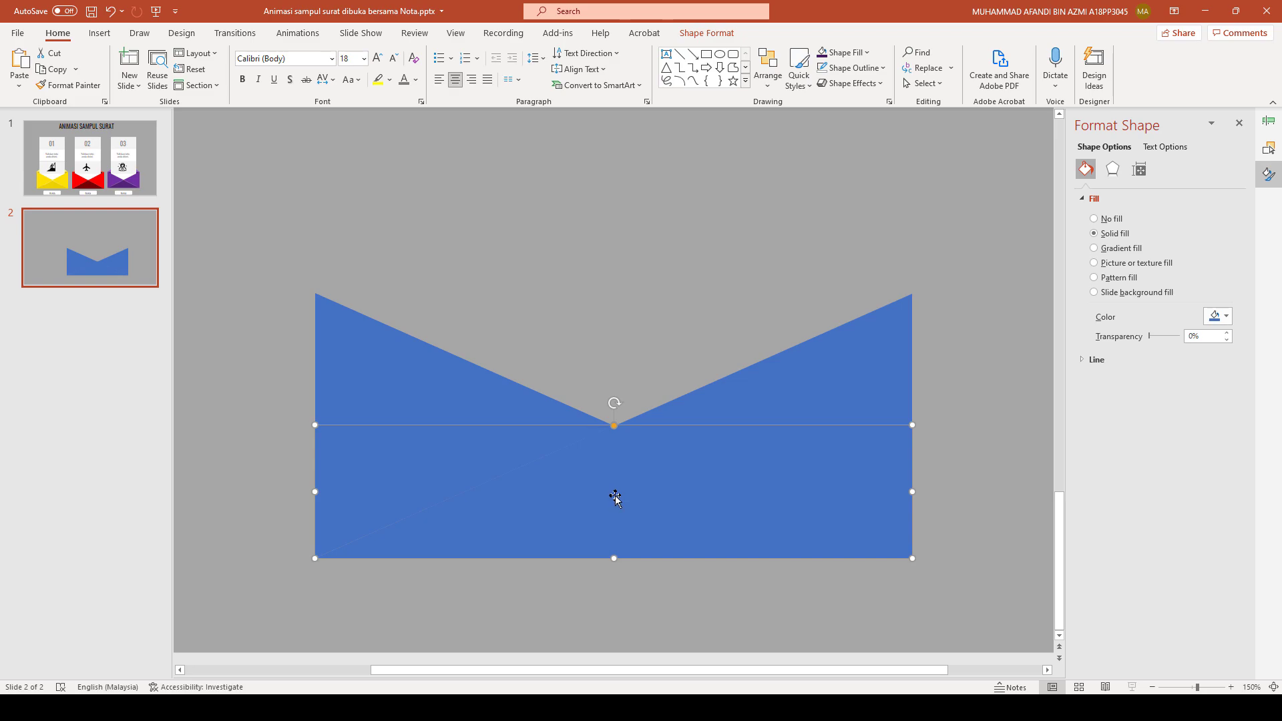
pyautogui.click(446, 388)
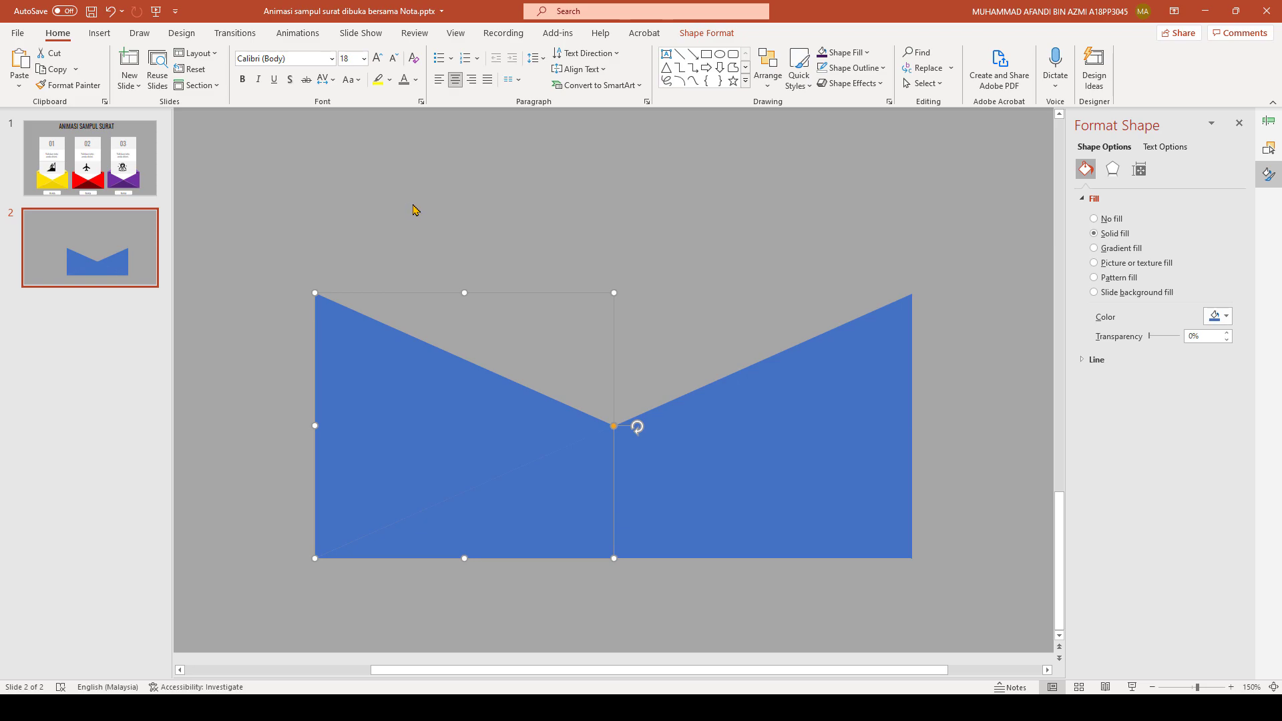
# - Fill the left envelope triangle with custom gold-yellow #FBD805
pyautogui.click(706, 32)
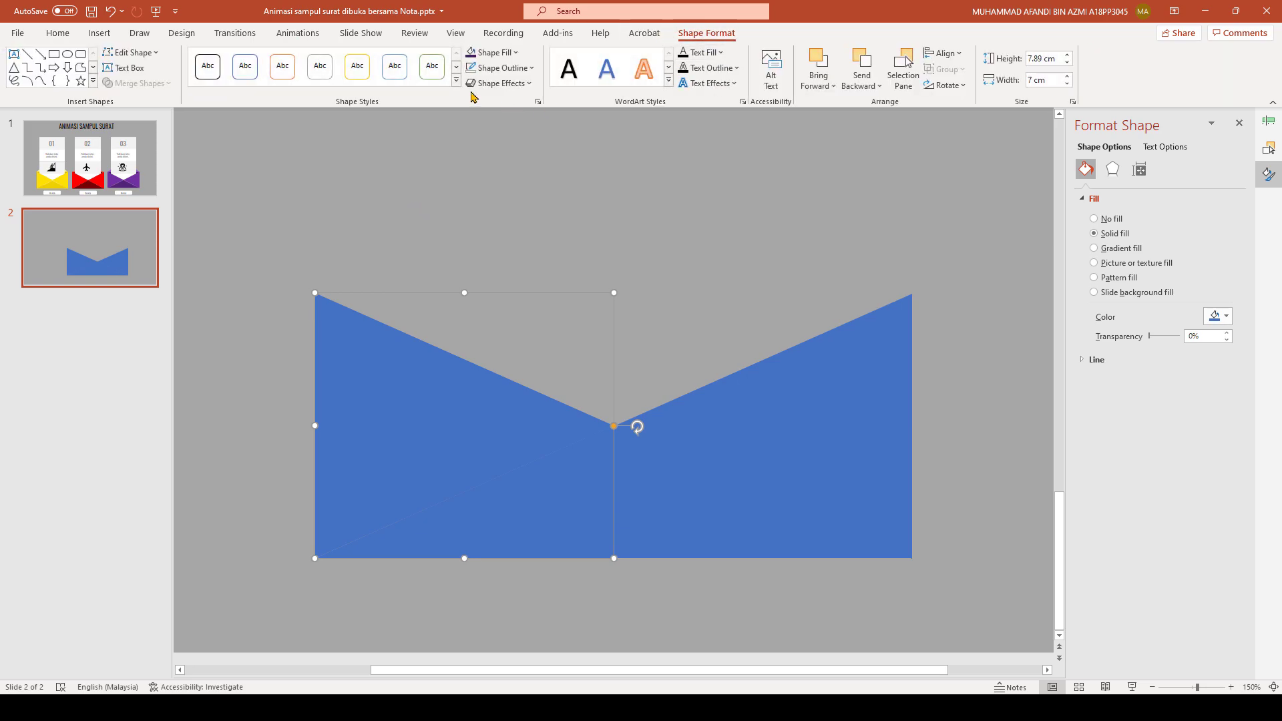
pyautogui.click(494, 53)
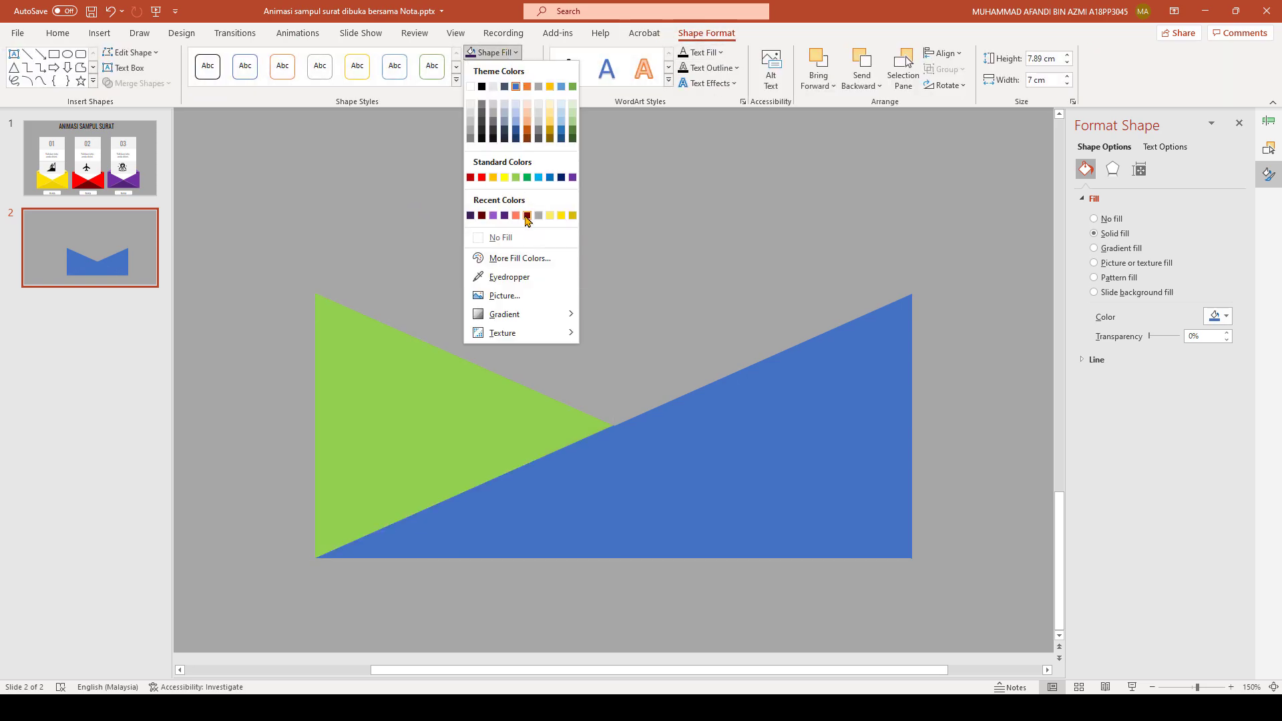
pyautogui.click(505, 178)
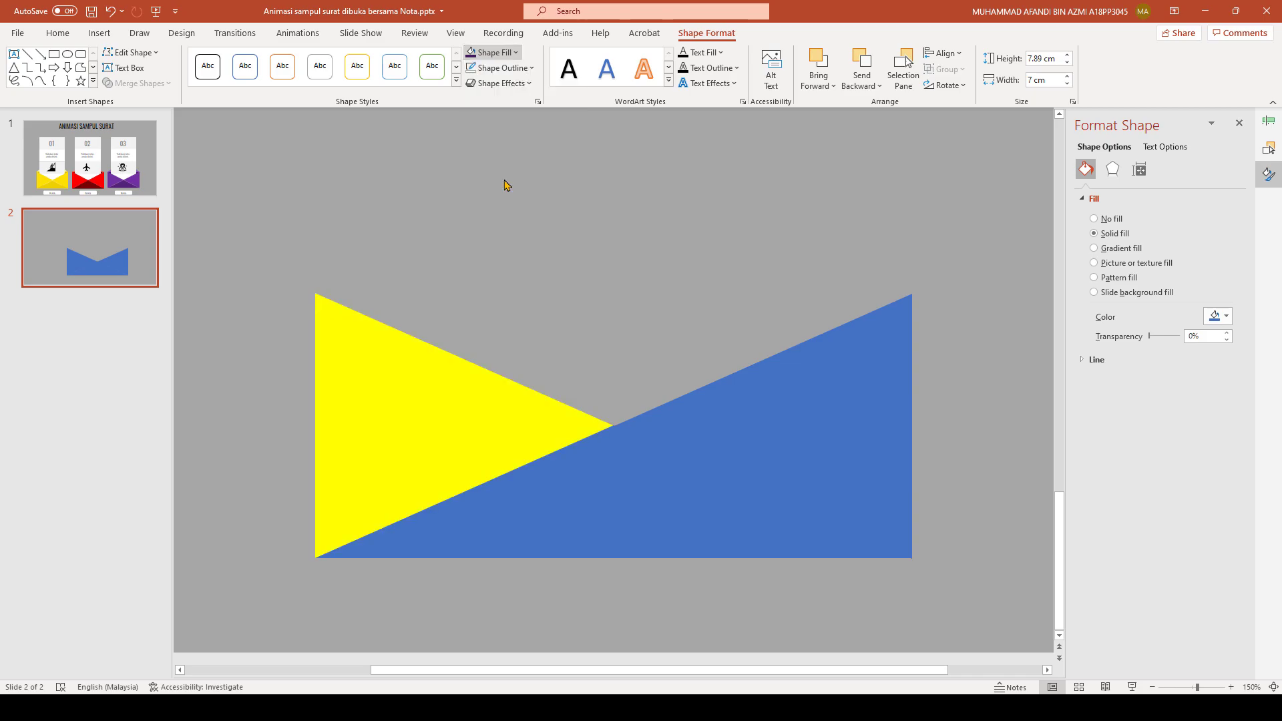
pyautogui.click(492, 53)
pyautogui.click(510, 257)
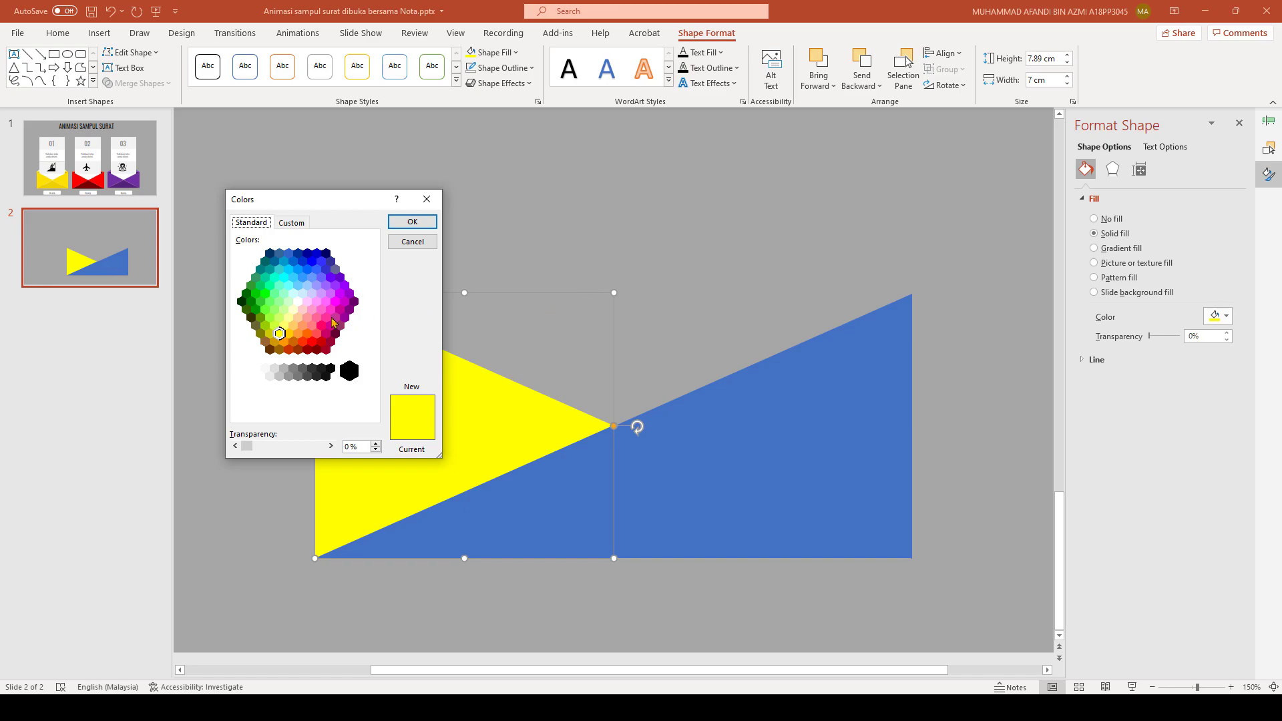
pyautogui.click(303, 224)
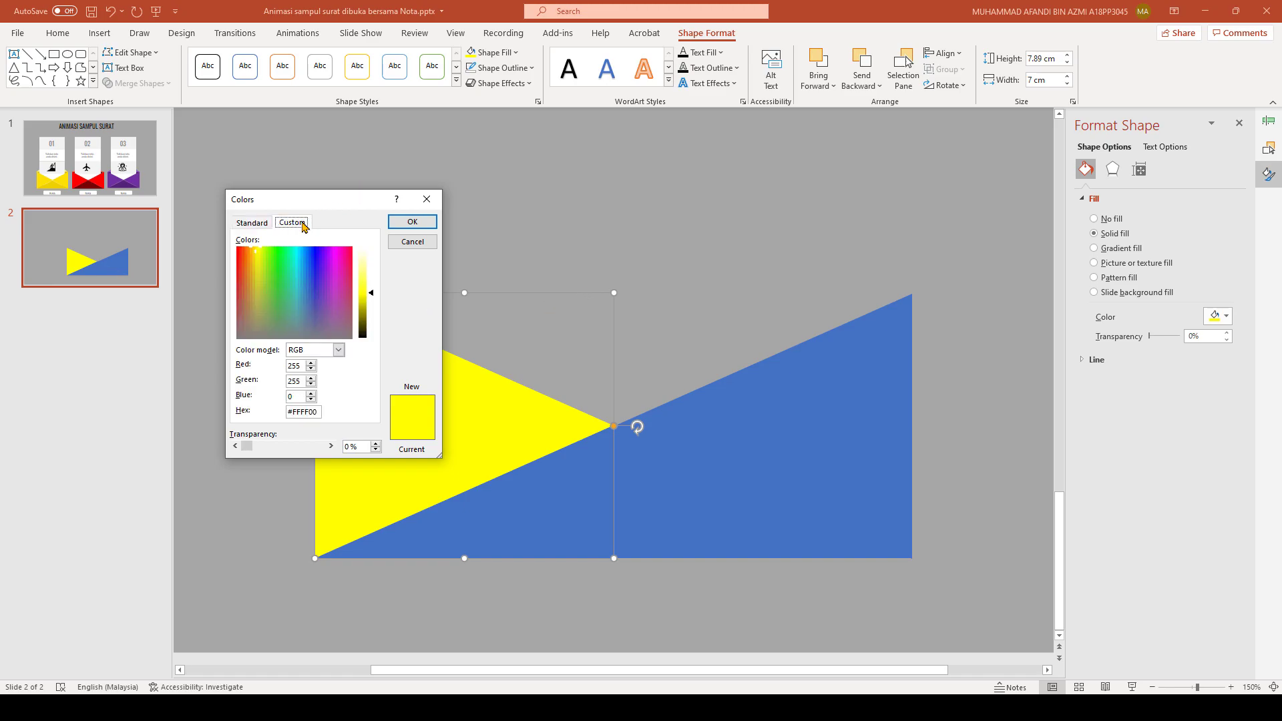
pyautogui.moveTo(252, 262); pyautogui.dragTo(254, 255)
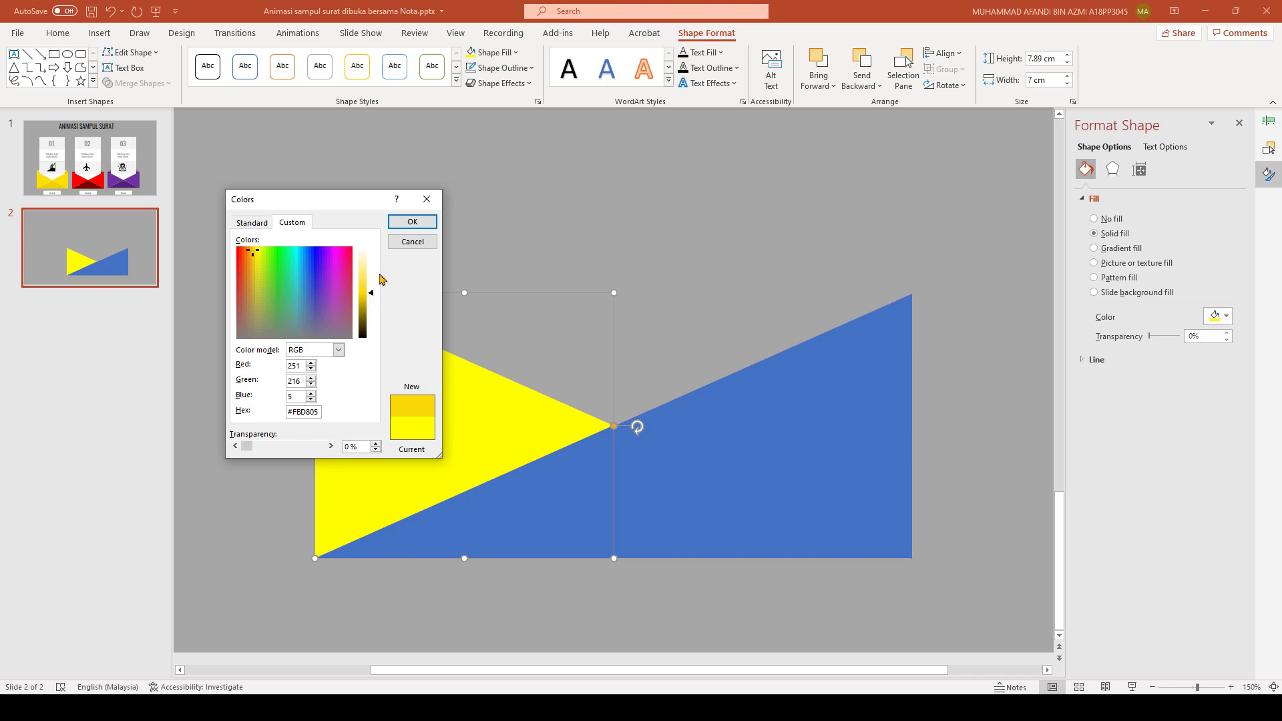
pyautogui.click(421, 228)
pyautogui.click(792, 410)
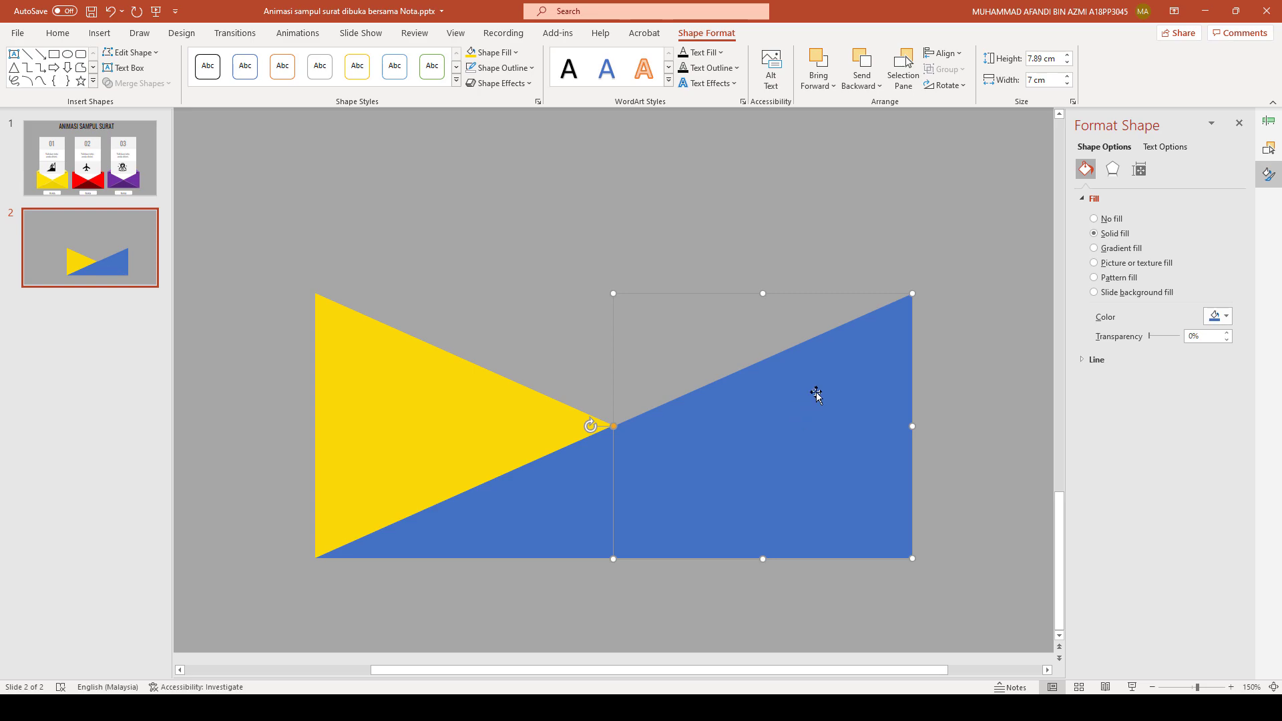
# - Fill the right and bottom envelope triangles with the recent #FBD805 yellow
pyautogui.click(497, 59)
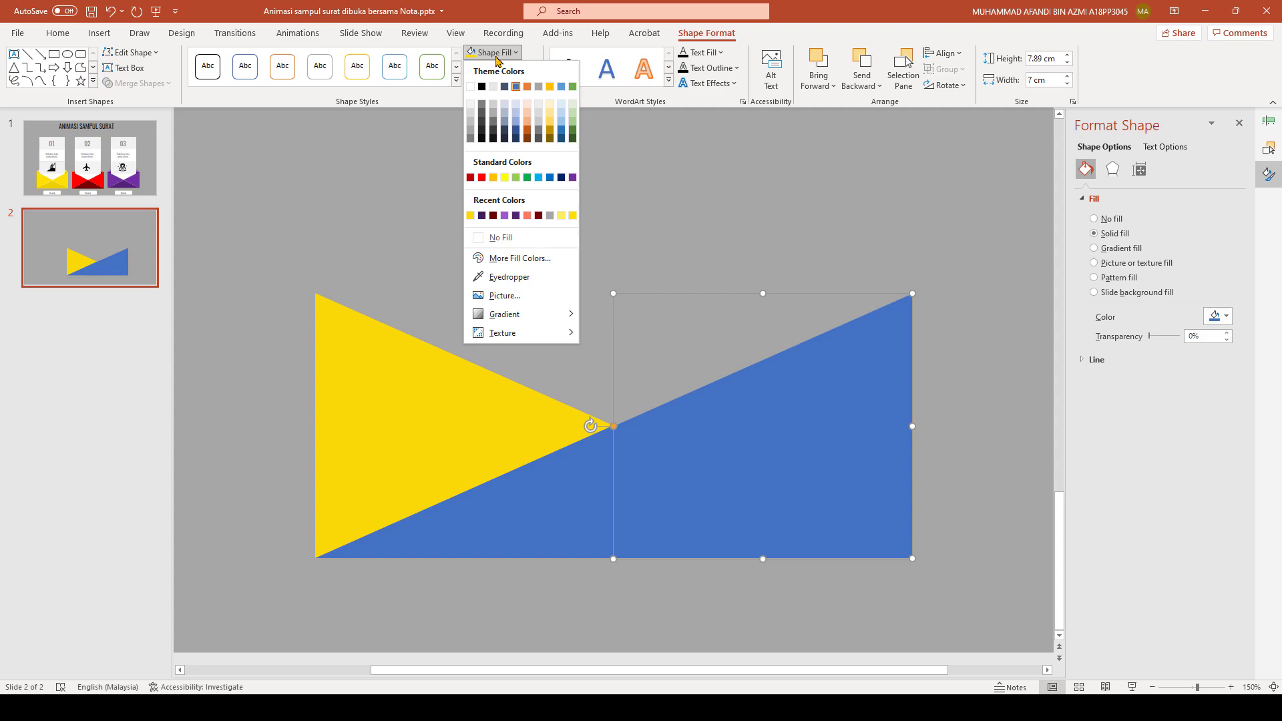
pyautogui.click(470, 216)
pyautogui.click(560, 489)
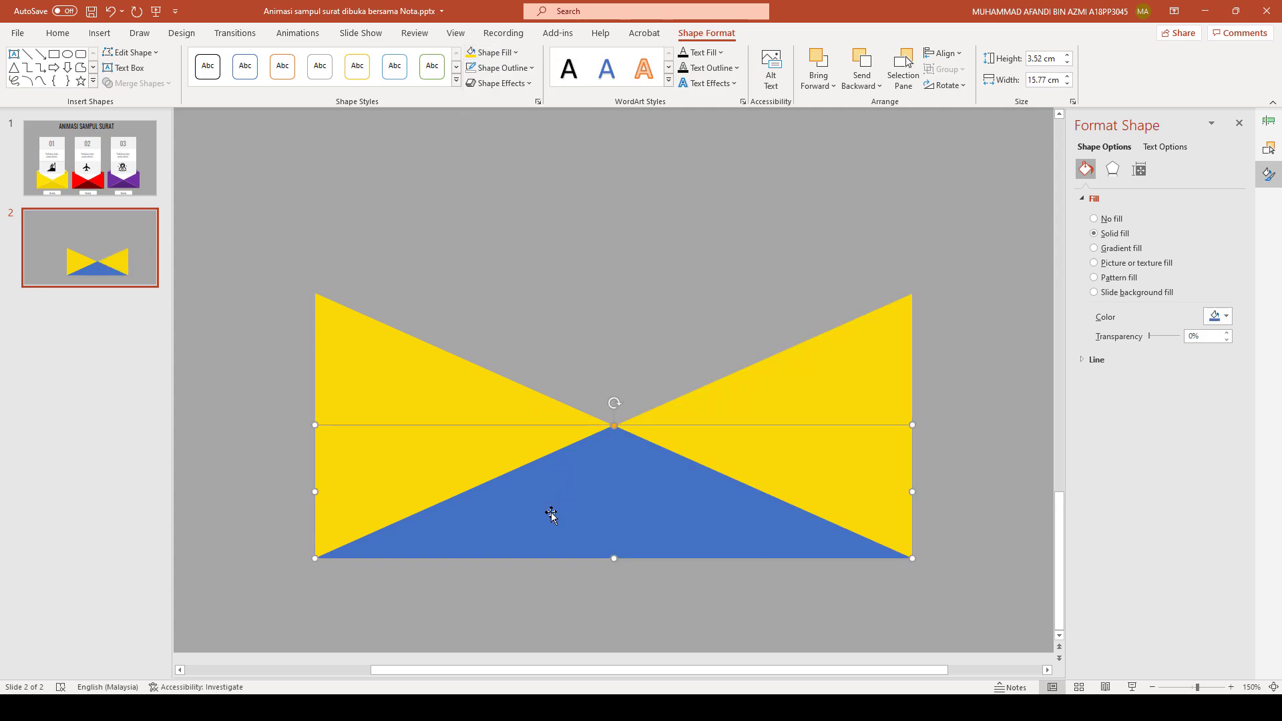
pyautogui.click(494, 52)
pyautogui.click(470, 215)
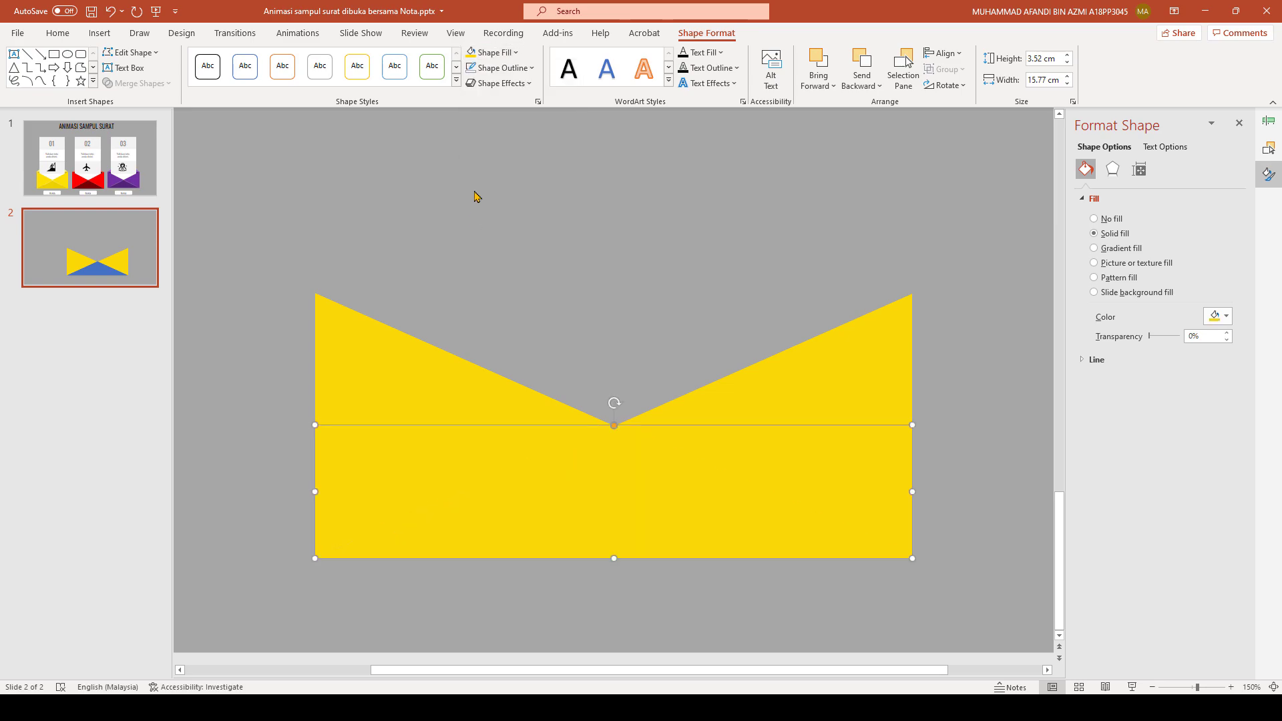
# - Darken the bottom triangle's fill to custom gold #E2C204
pyautogui.click(494, 53)
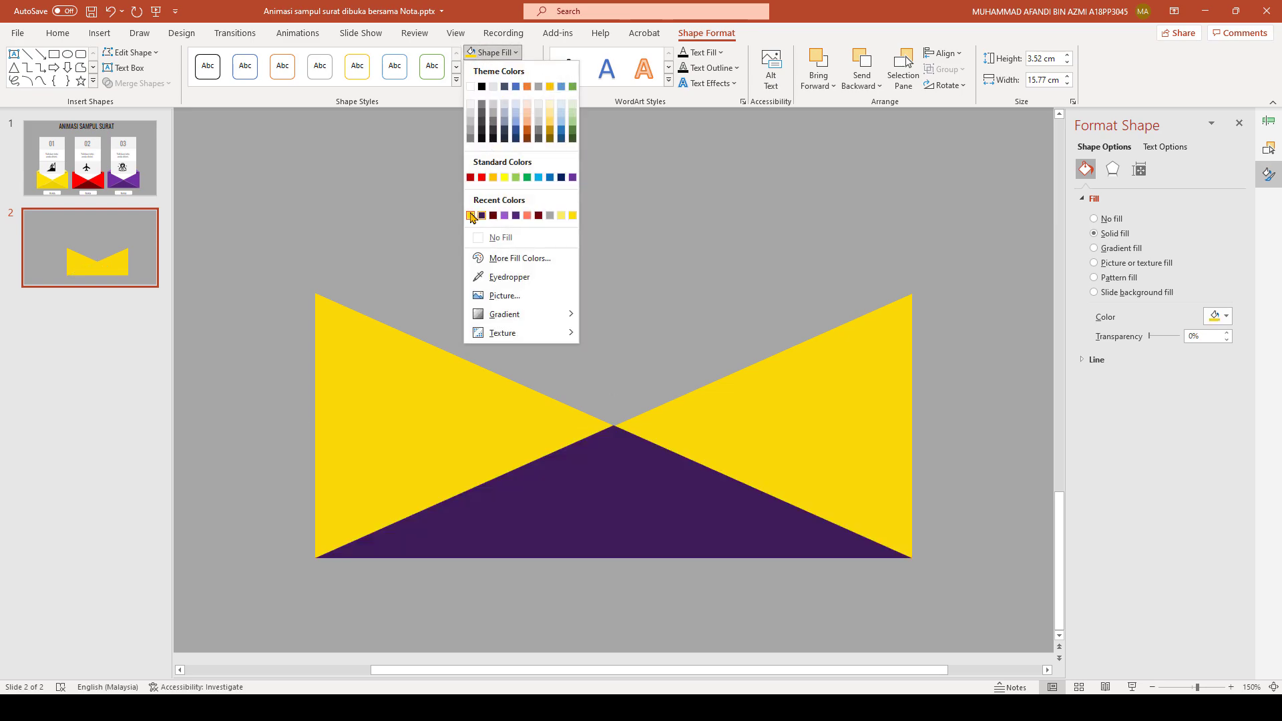
pyautogui.click(519, 259)
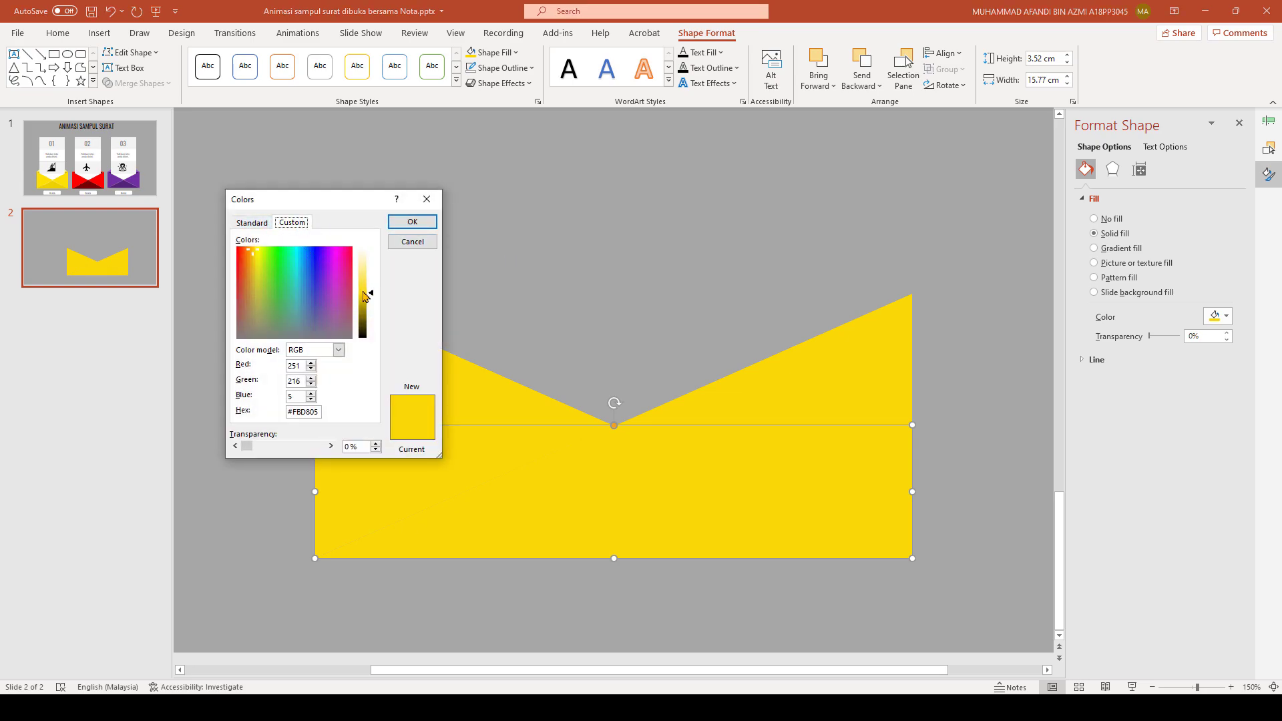
pyautogui.moveTo(372, 296); pyautogui.dragTo(371, 298)
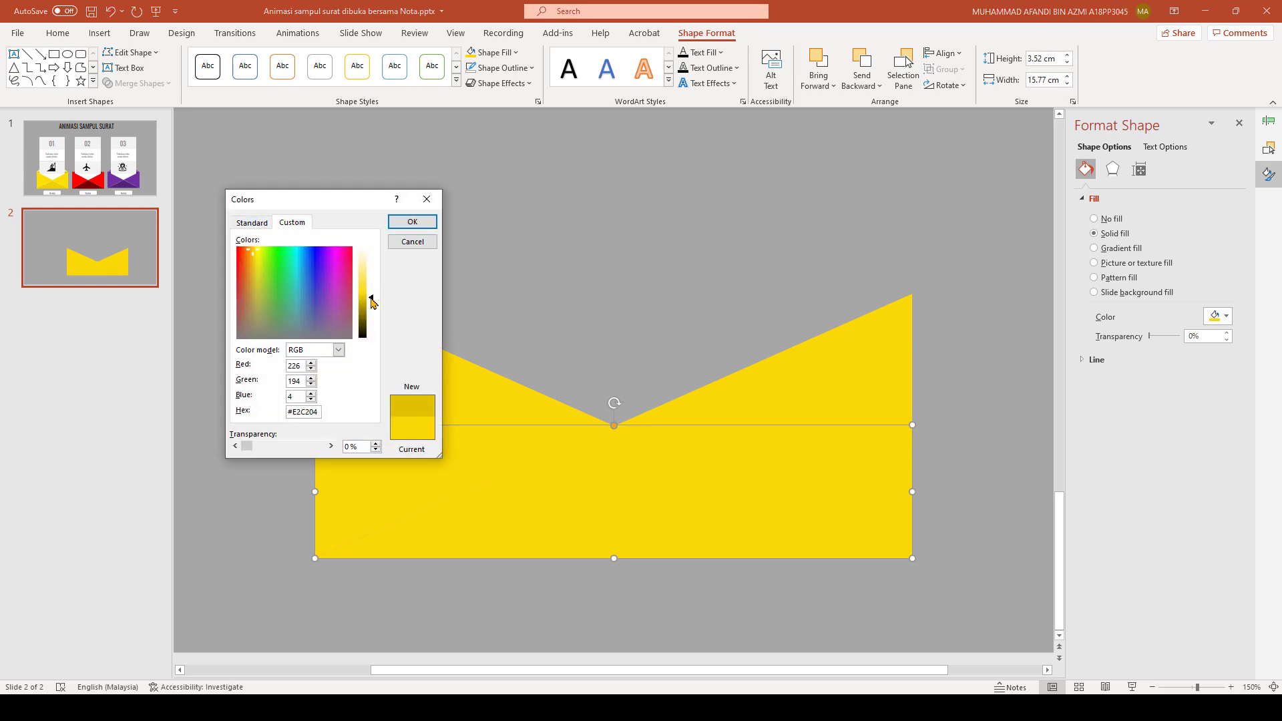
pyautogui.click(410, 223)
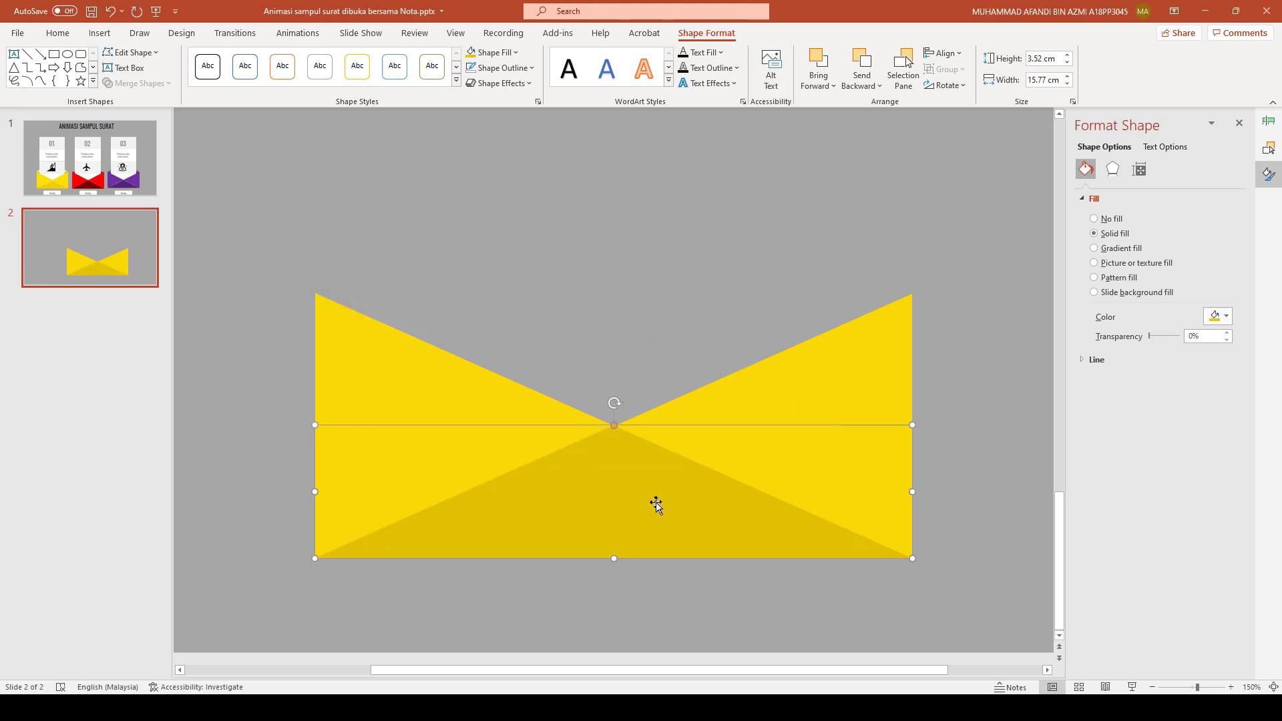
pyautogui.moveTo(619, 522); pyautogui.dragTo(624, 345)
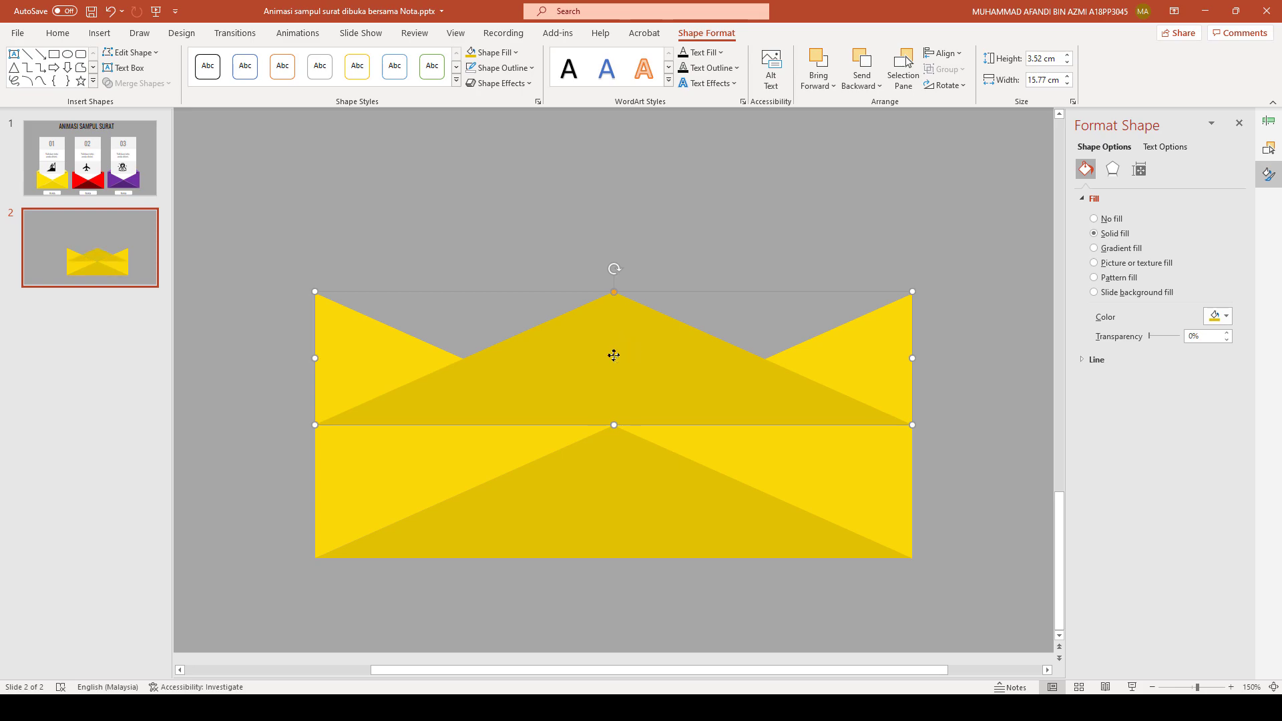
pyautogui.click(948, 85)
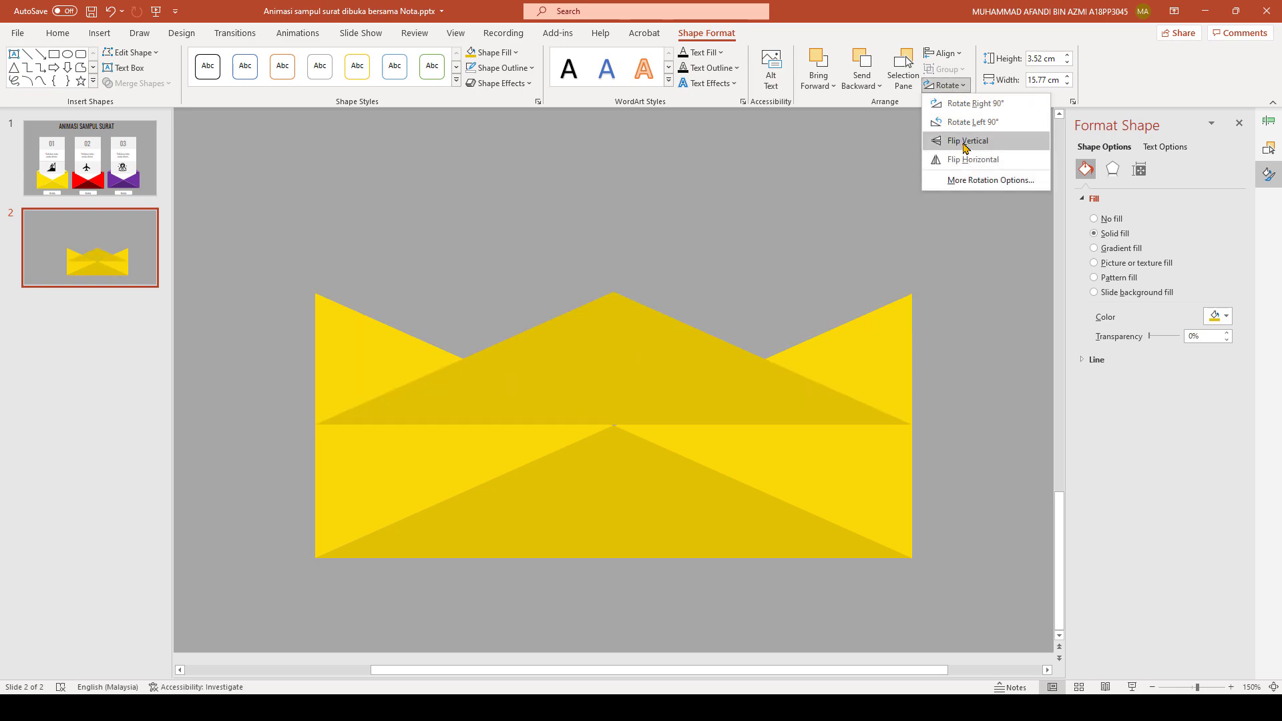
pyautogui.click(965, 147)
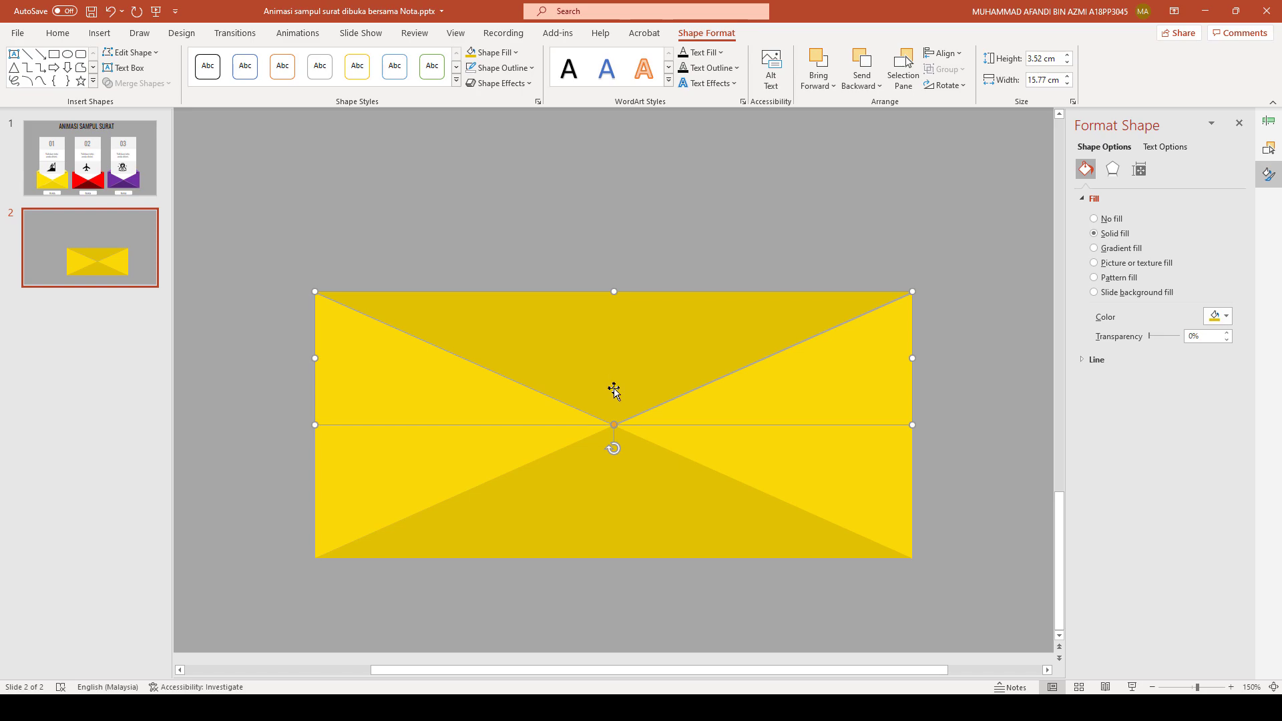
pyautogui.keyDown('ctrl'); pyautogui.scroll(10, 615, 391); pyautogui.keyUp('ctrl')
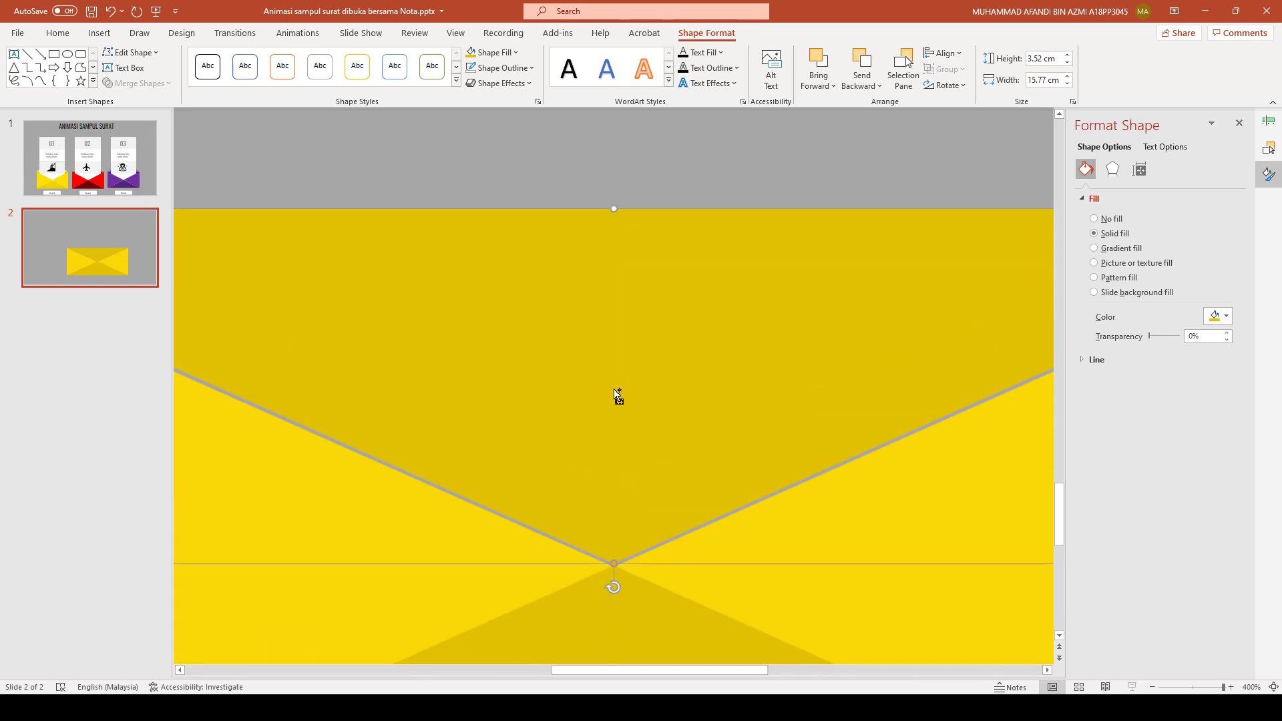
pyautogui.scroll(-1, 609, 405)
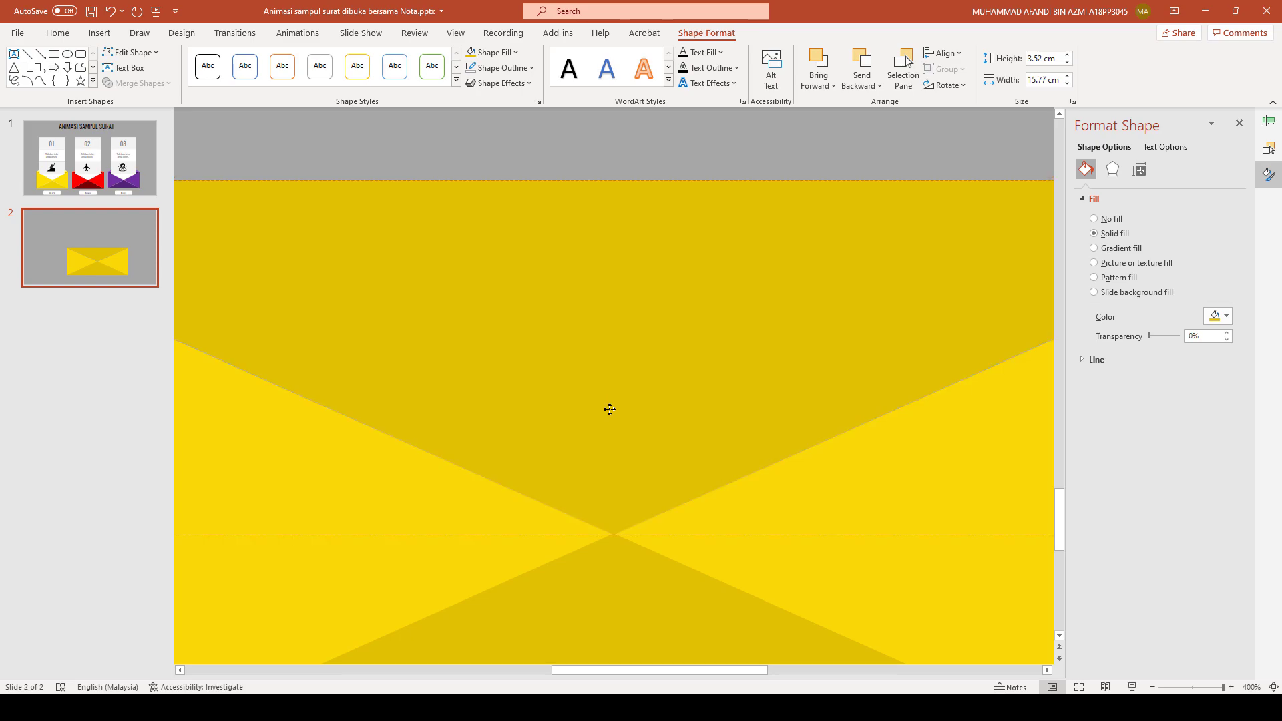
pyautogui.keyDown('ctrl'); pyautogui.scroll(-10, 609, 409); pyautogui.keyUp('ctrl')
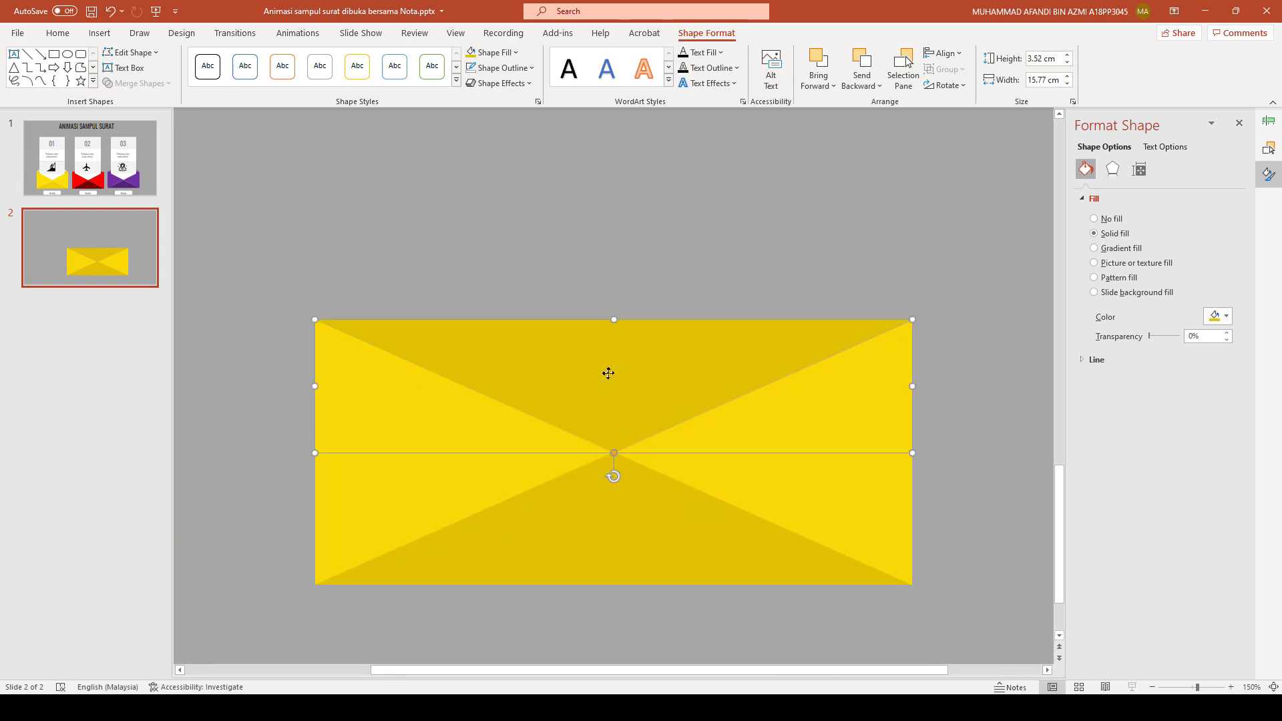
pyautogui.keyDown('ctrl'); pyautogui.scroll(6, 735, 415); pyautogui.keyUp('ctrl')
pyautogui.keyDown('ctrl'); pyautogui.scroll(2, 793, 414); pyautogui.keyUp('ctrl')
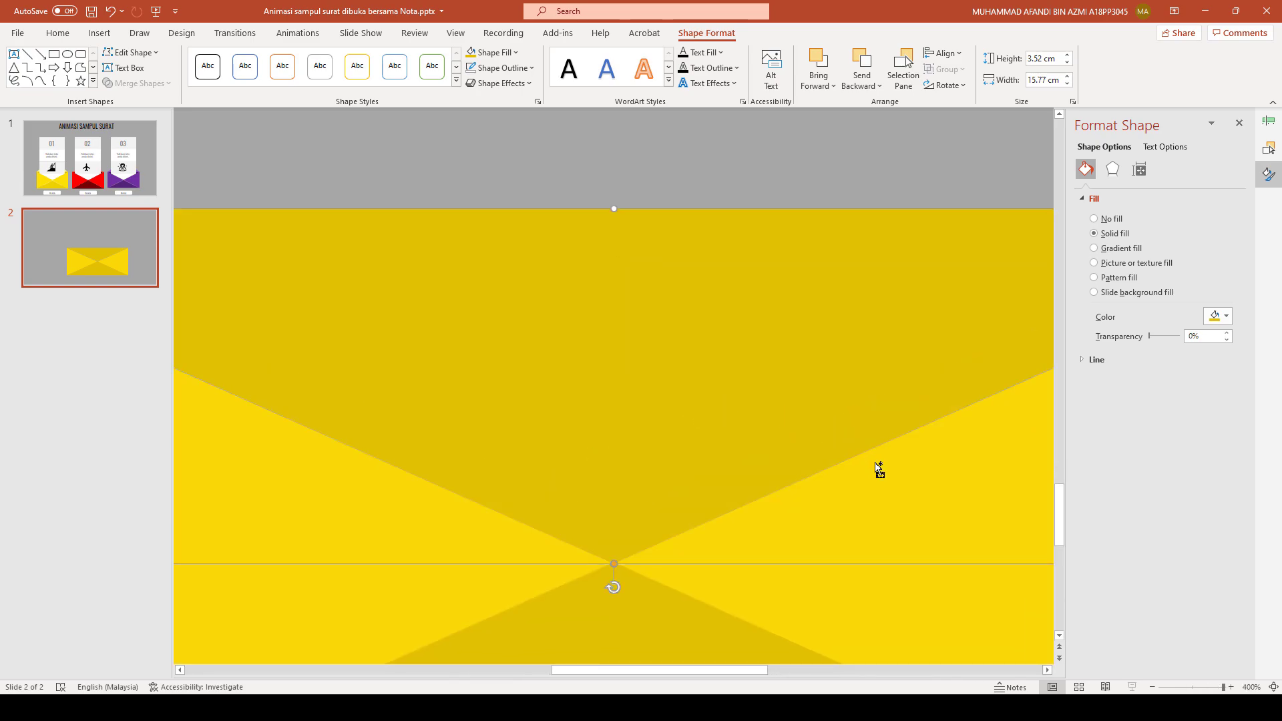
pyautogui.keyDown('ctrl'); pyautogui.scroll(-3, 874, 467); pyautogui.keyUp('ctrl')
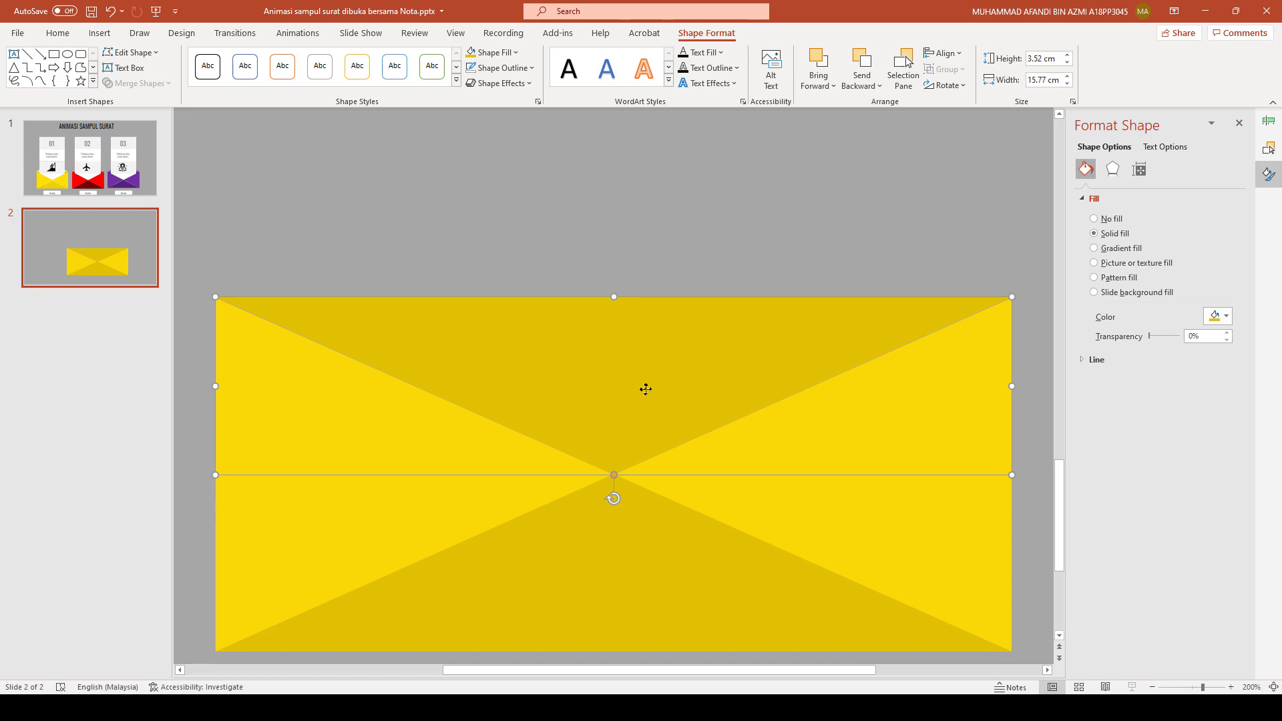
pyautogui.hotkey('ctrl', 'z')
pyautogui.click(667, 215)
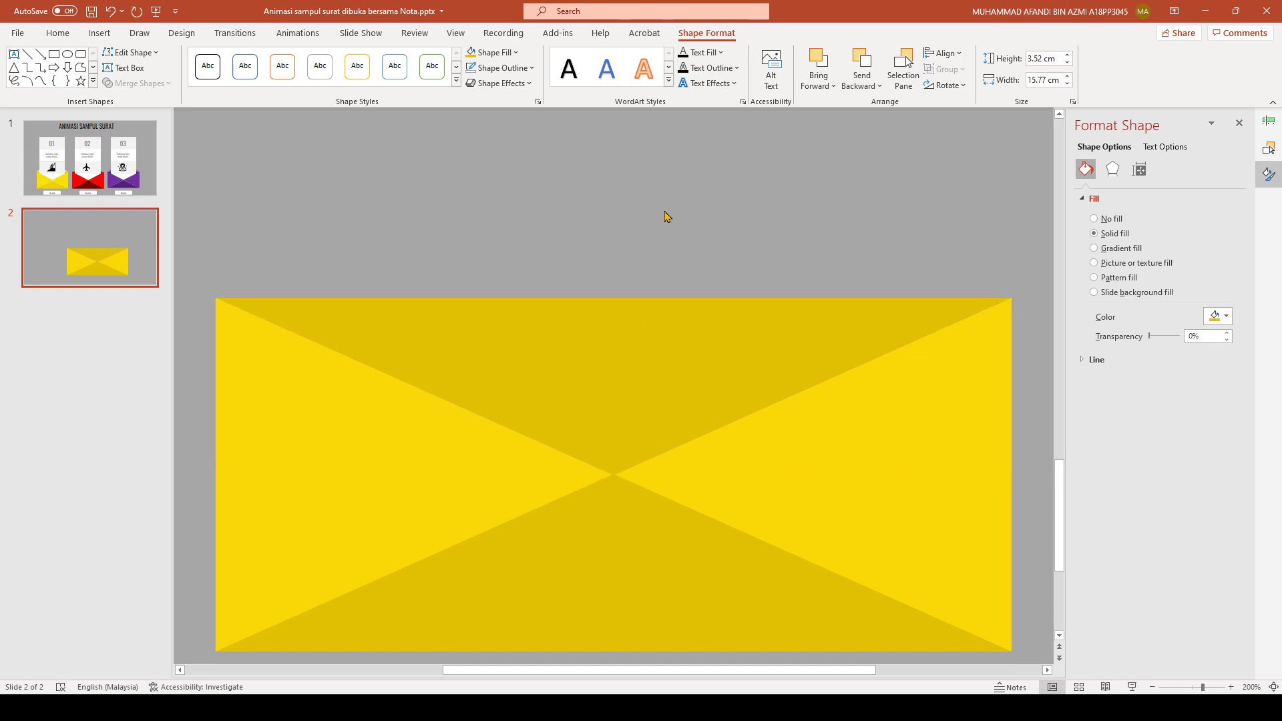
pyautogui.click(629, 402)
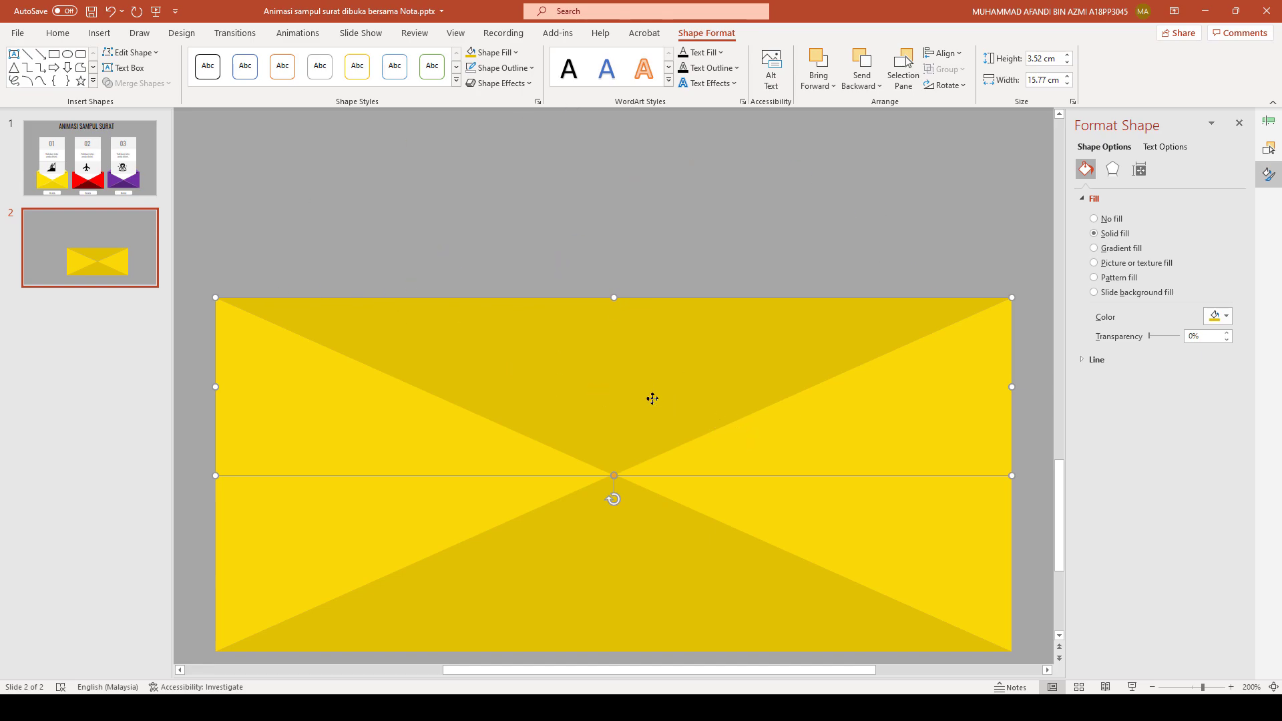
# - Flip the copied flap vertically and place it pointing upward along the envelope's top edge
pyautogui.moveTo(653, 399); pyautogui.dragTo(633, 279)
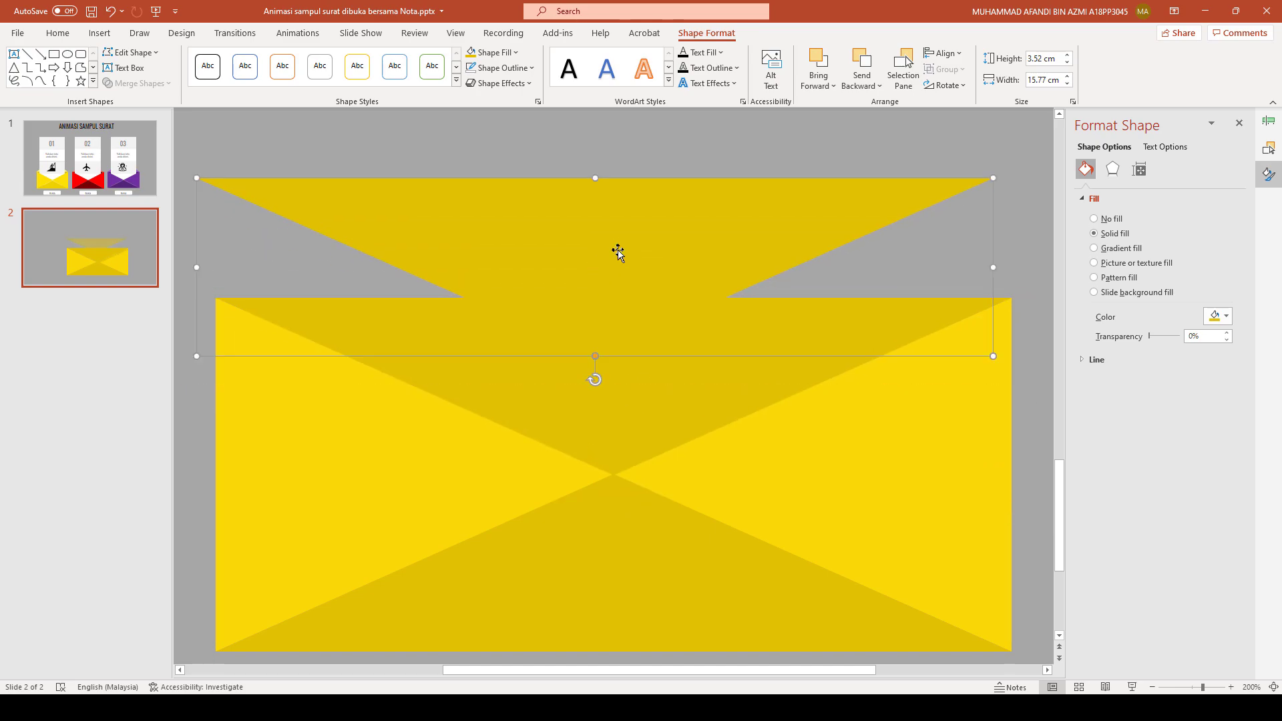
pyautogui.click(962, 85)
pyautogui.click(966, 141)
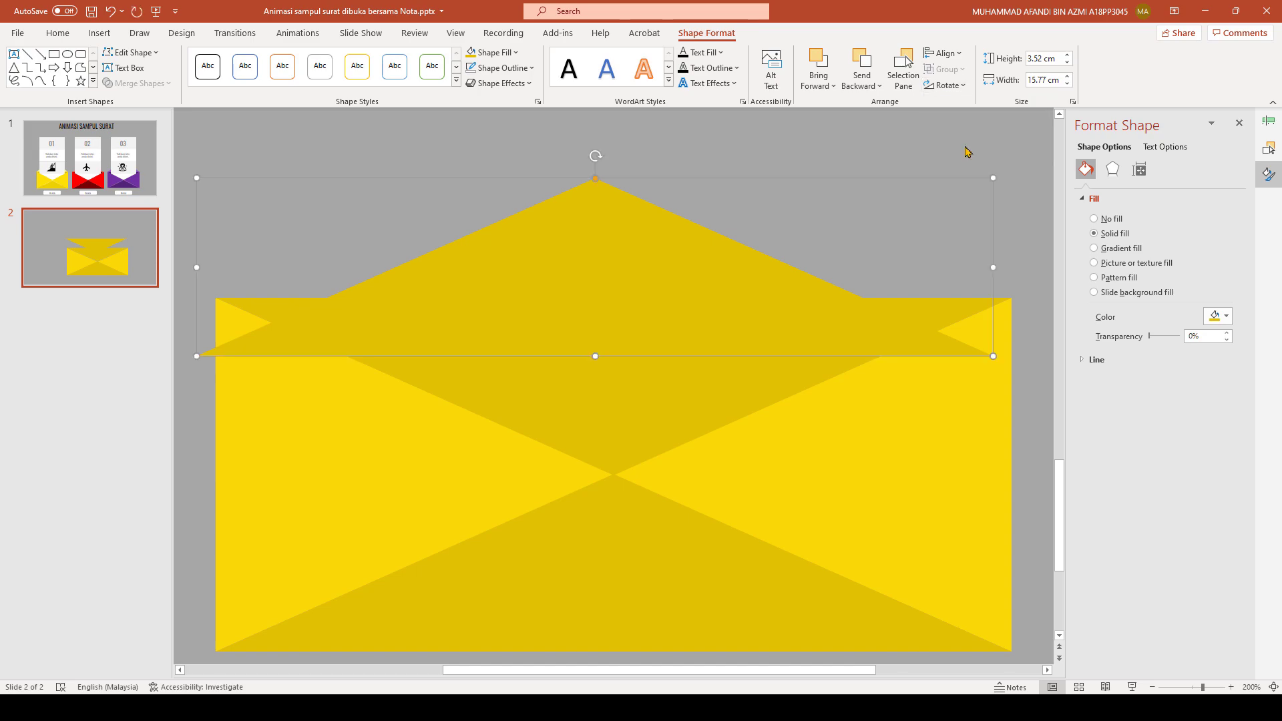
pyautogui.moveTo(722, 332); pyautogui.dragTo(721, 276)
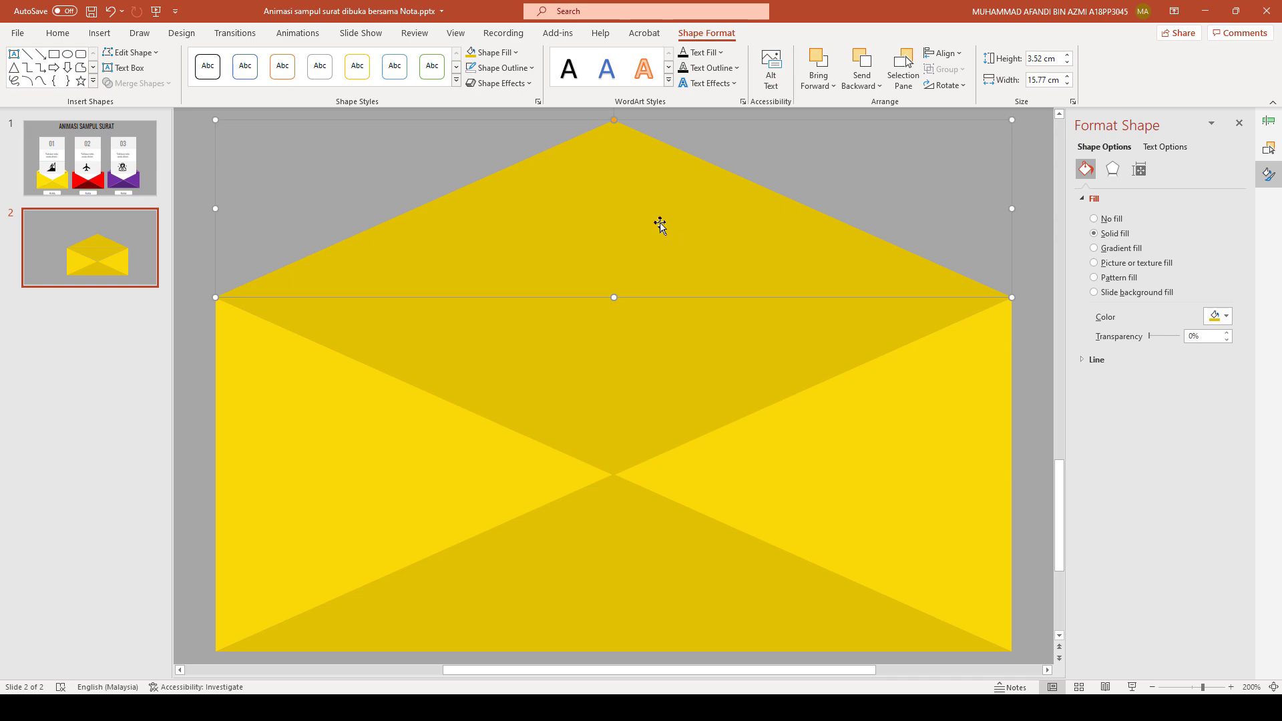
# - Fill the open flap with the custom pale yellow #FDED8B
pyautogui.click(494, 52)
pyautogui.click(482, 216)
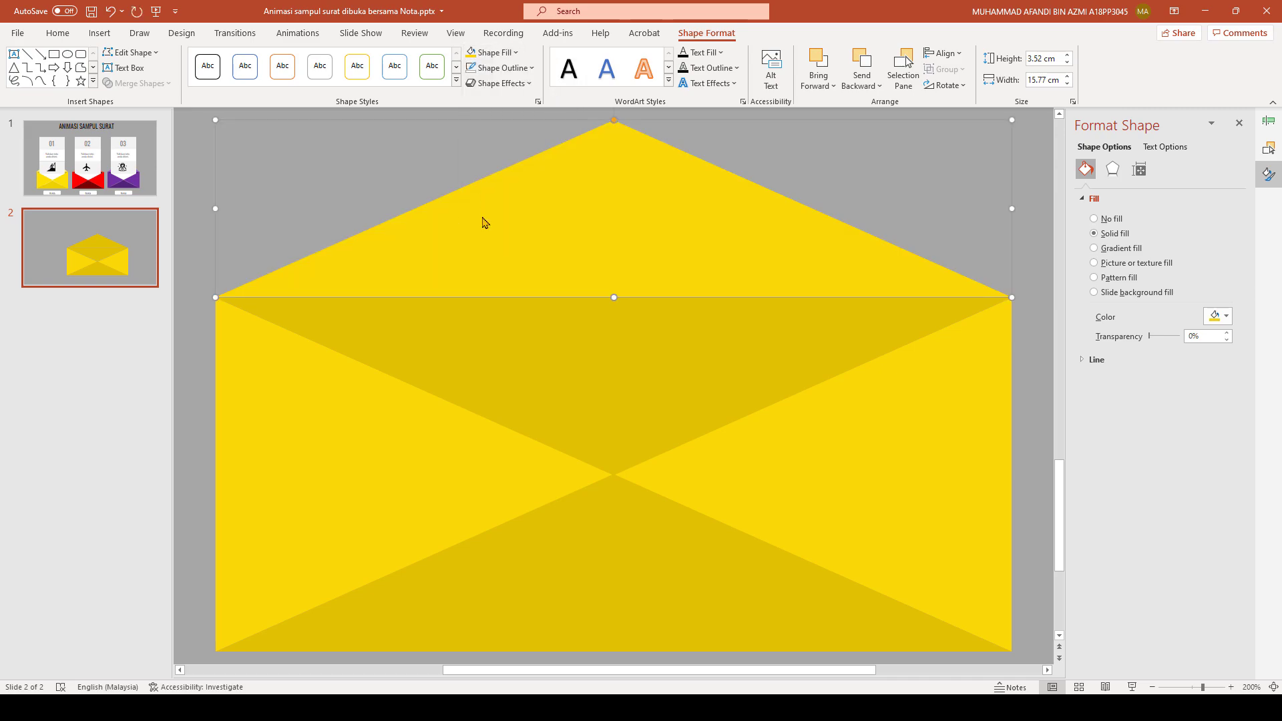
pyautogui.click(516, 53)
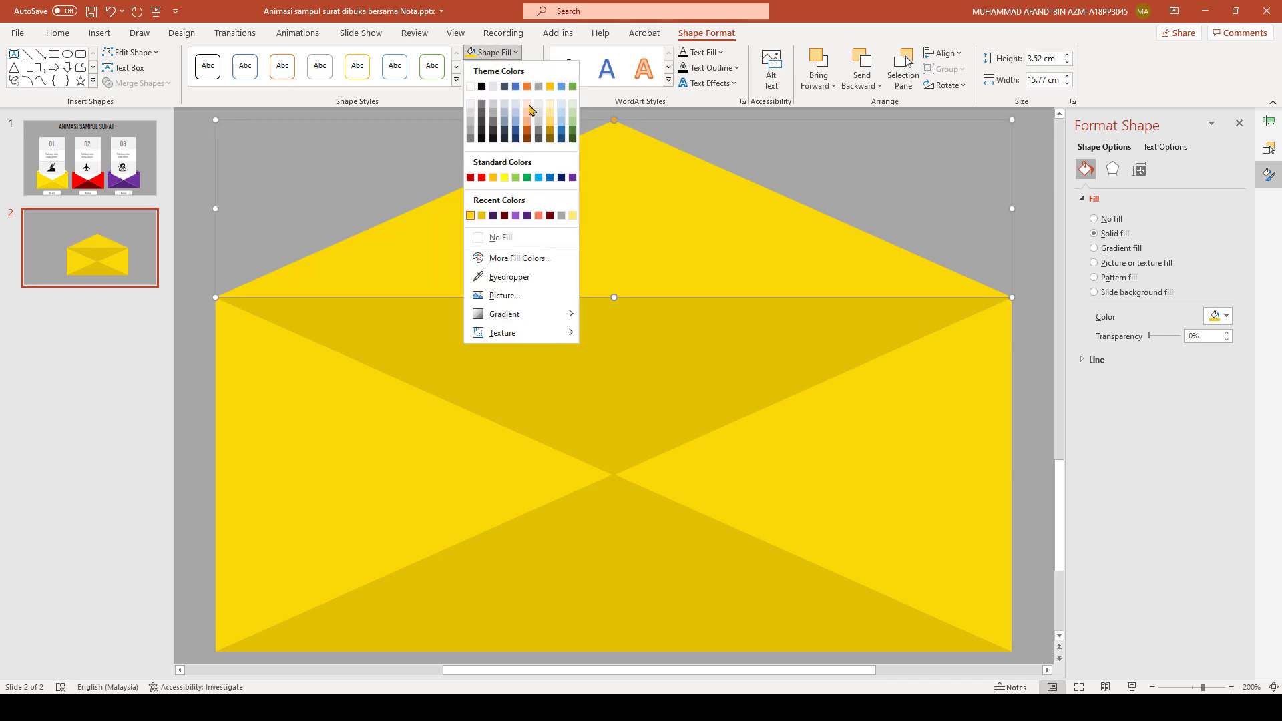
pyautogui.click(531, 278)
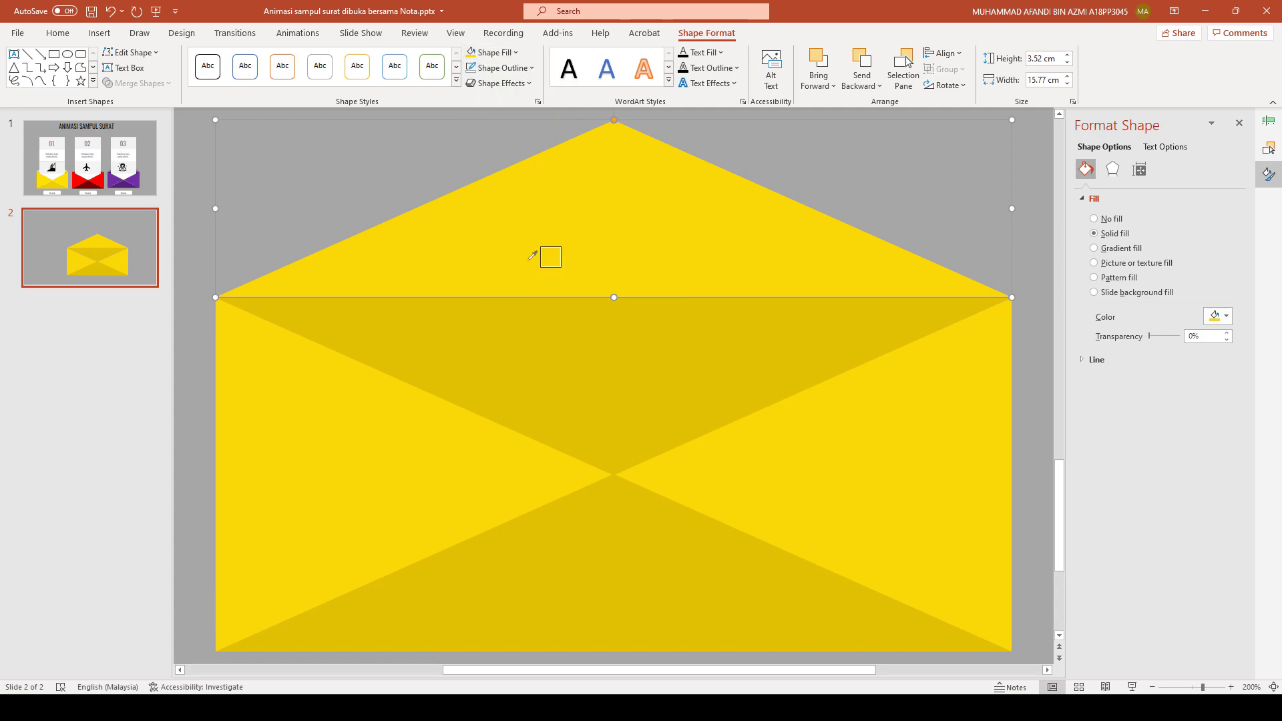
pyautogui.click(515, 53)
pyautogui.click(525, 260)
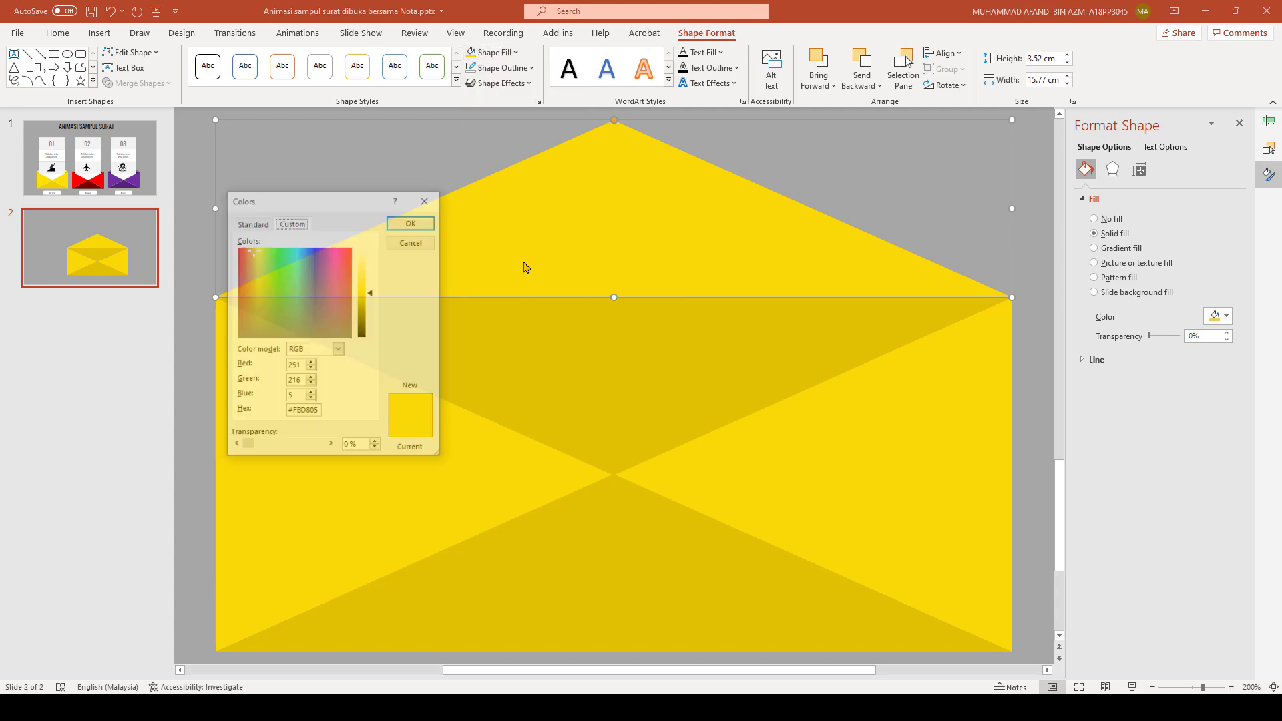
pyautogui.moveTo(374, 296); pyautogui.dragTo(375, 275)
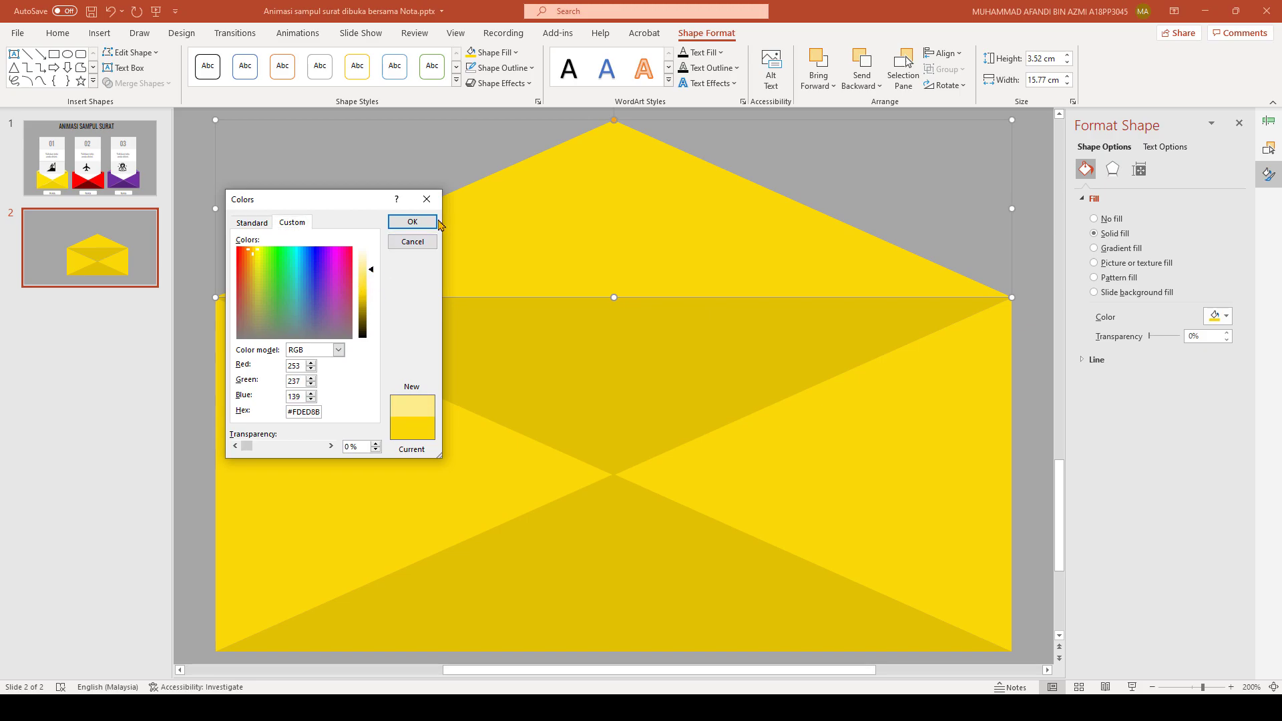
pyautogui.click(412, 222)
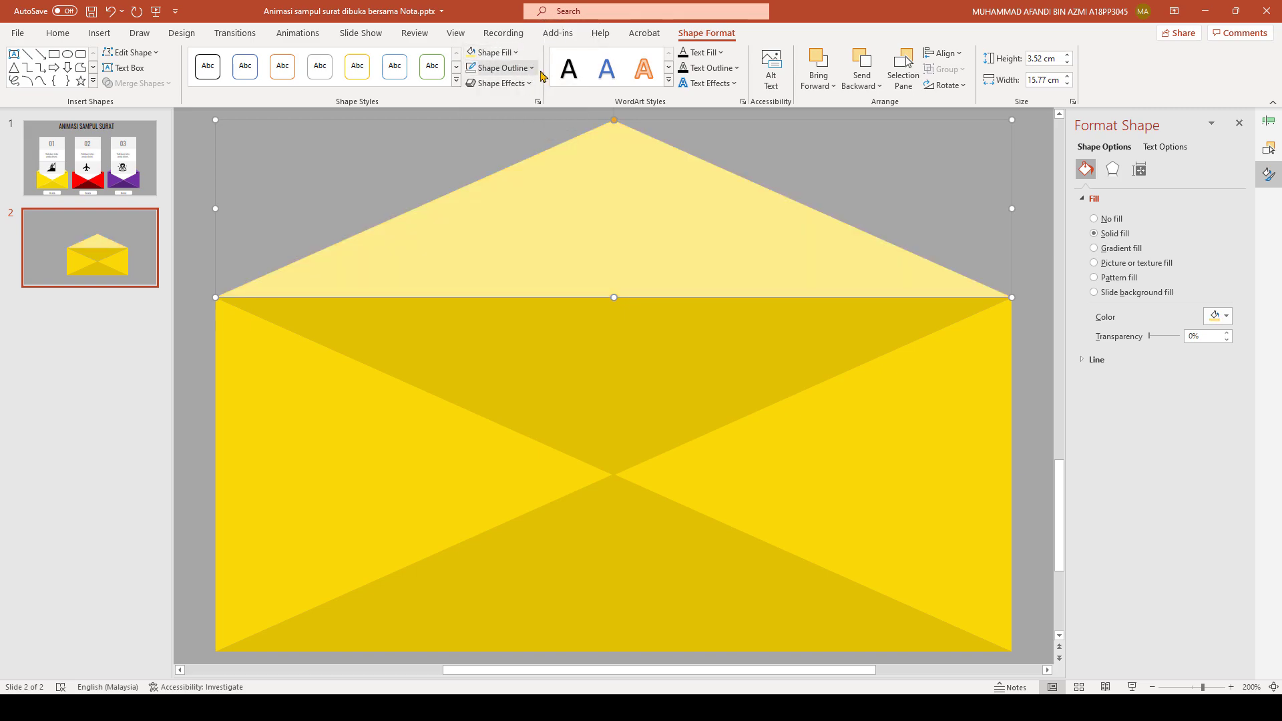
# - Send the pale flap to the back, undo it, and deselect the flap
pyautogui.hotkey('ctrl', 'shift', '[')
pyautogui.hotkey('ctrl', 'z')
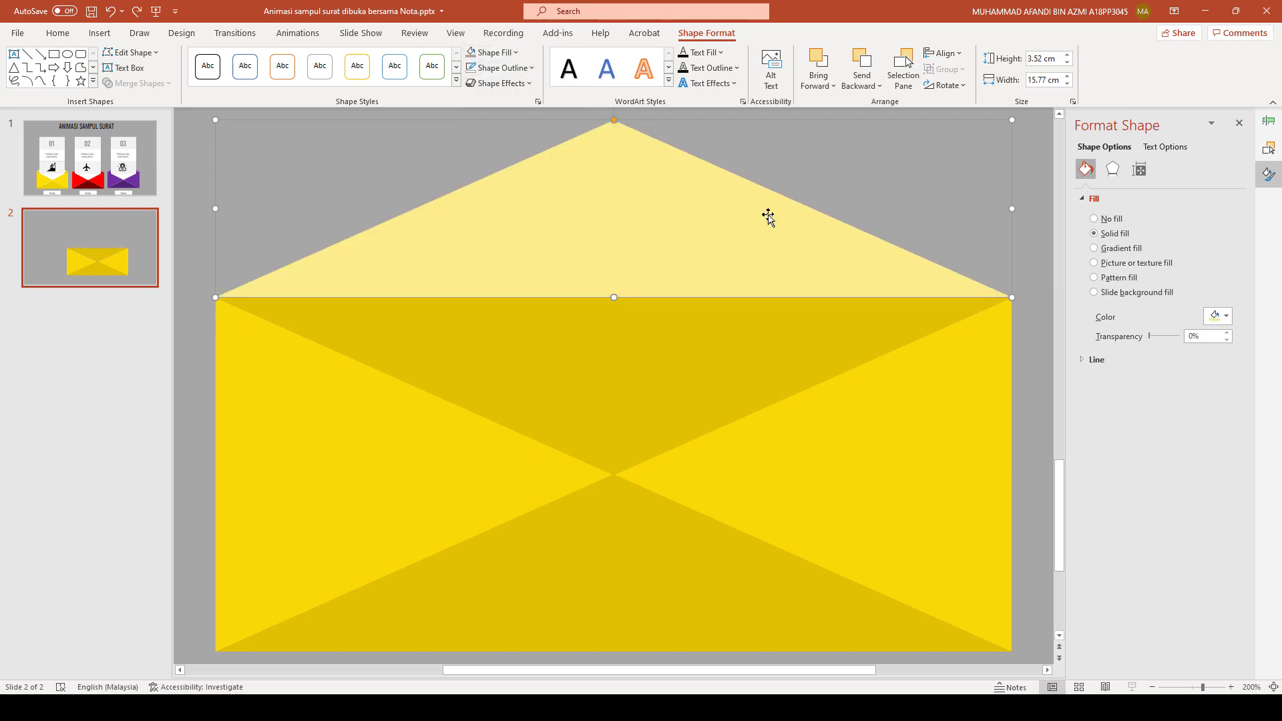
pyautogui.click(1045, 342)
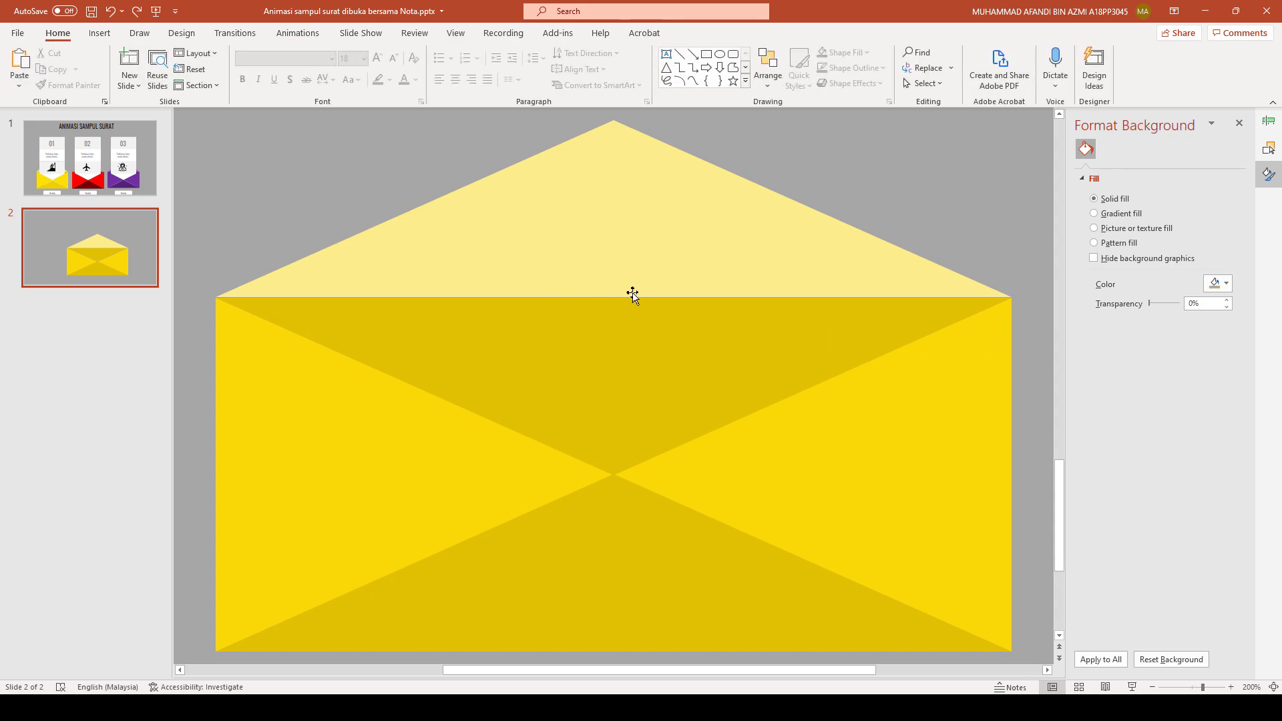
pyautogui.scroll(5, 632, 294)
pyautogui.click(600, 163)
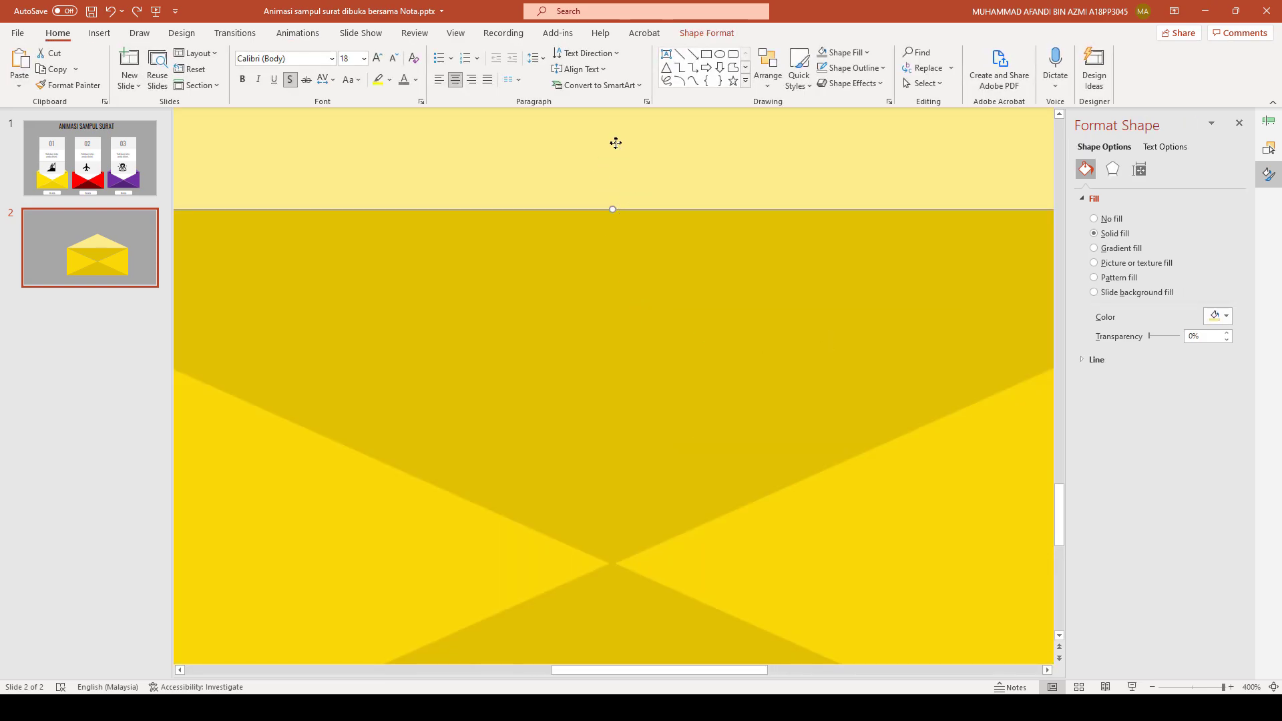
pyautogui.hotkey('ctrl', 'z')
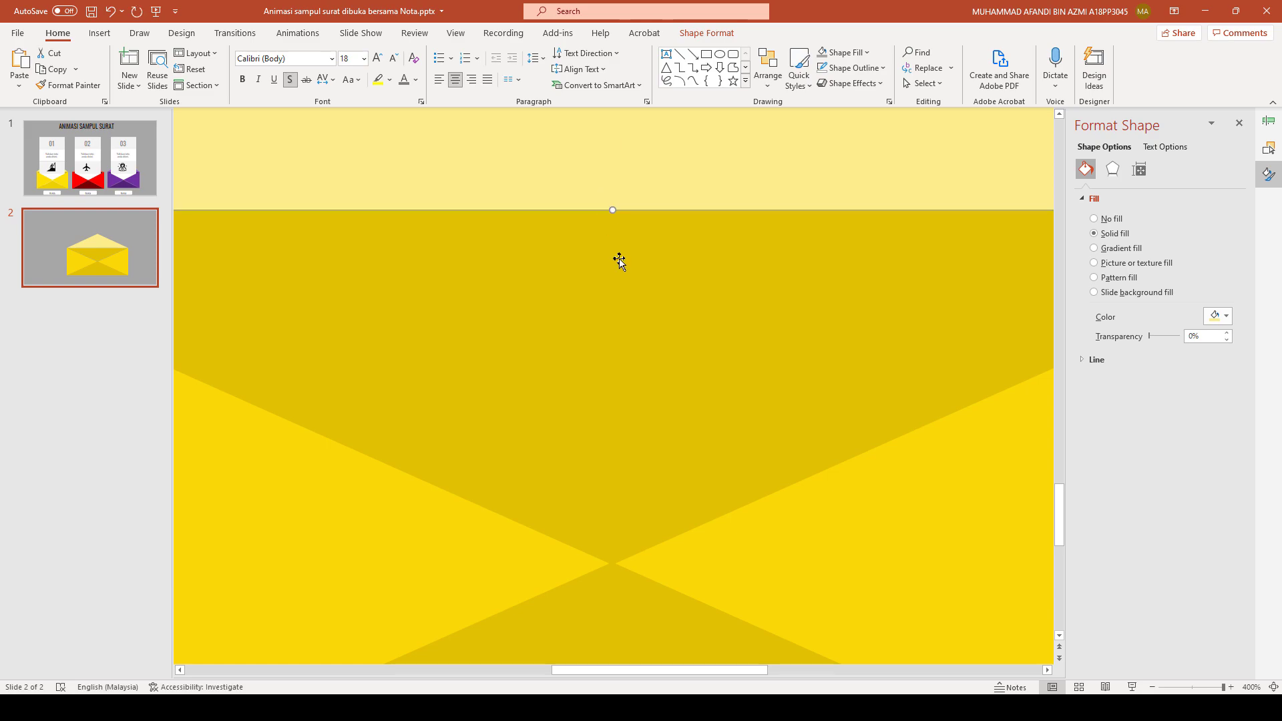
pyautogui.scroll(-5, 619, 259)
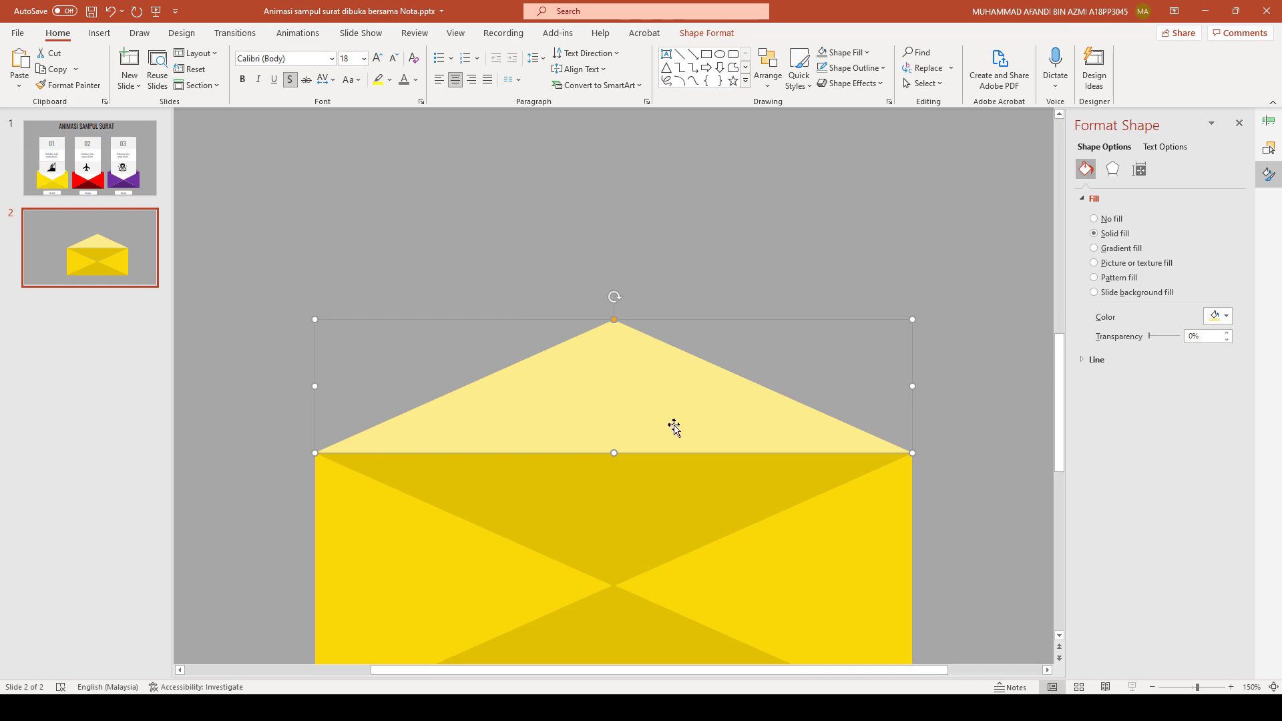
pyautogui.click(955, 549)
pyautogui.scroll(-1, 735, 481)
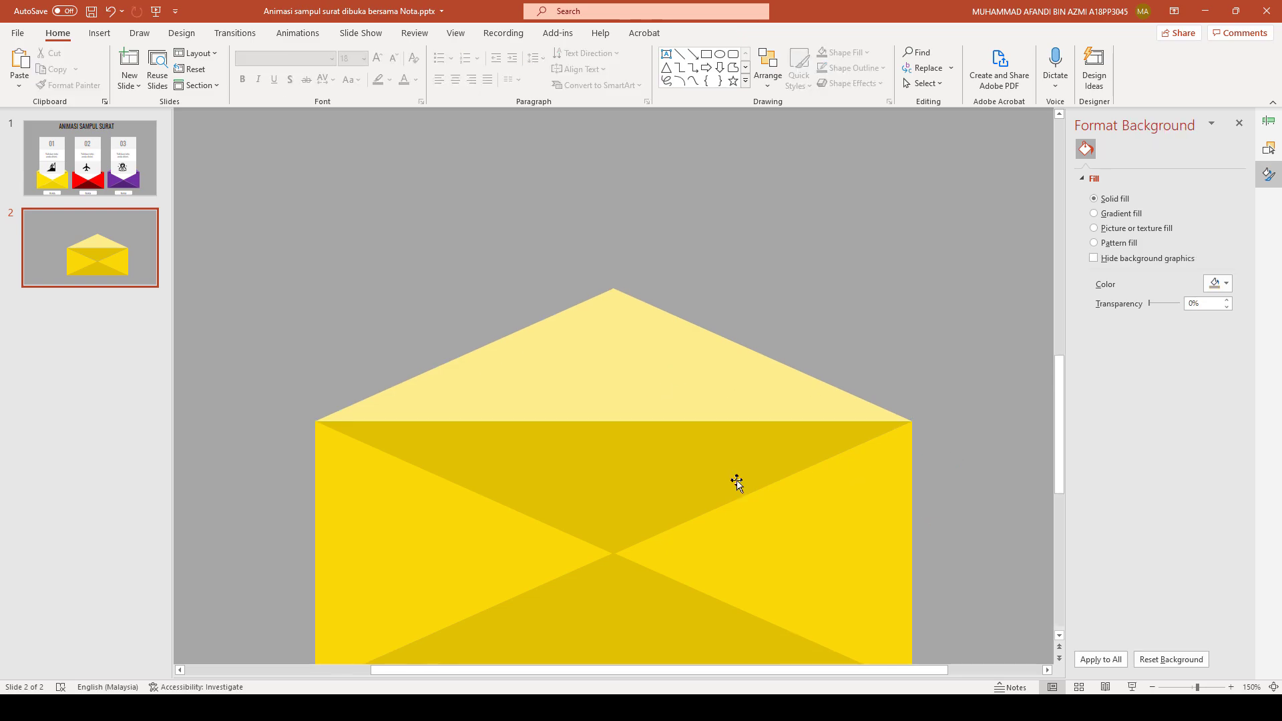
pyautogui.scroll(-1, 715, 463)
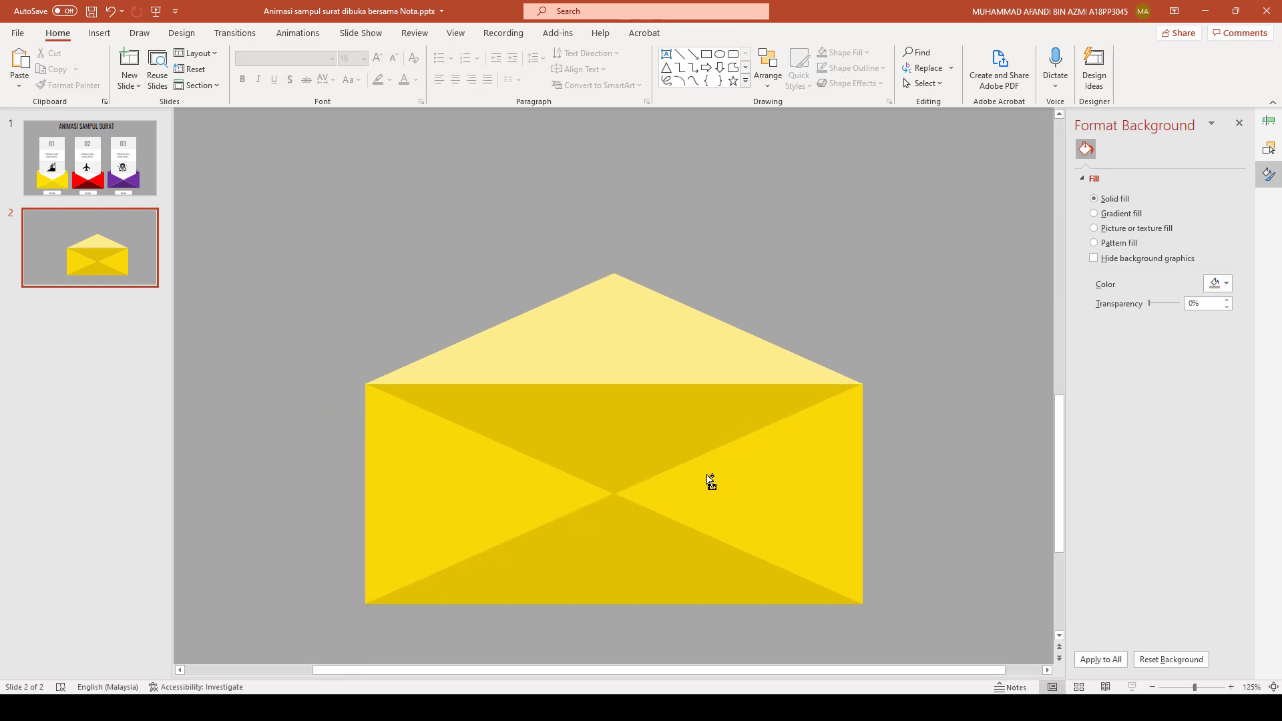
# - Marquee-select the five envelope shapes, including the pale flap, and group them into one object
pyautogui.scroll(-1, 707, 474)
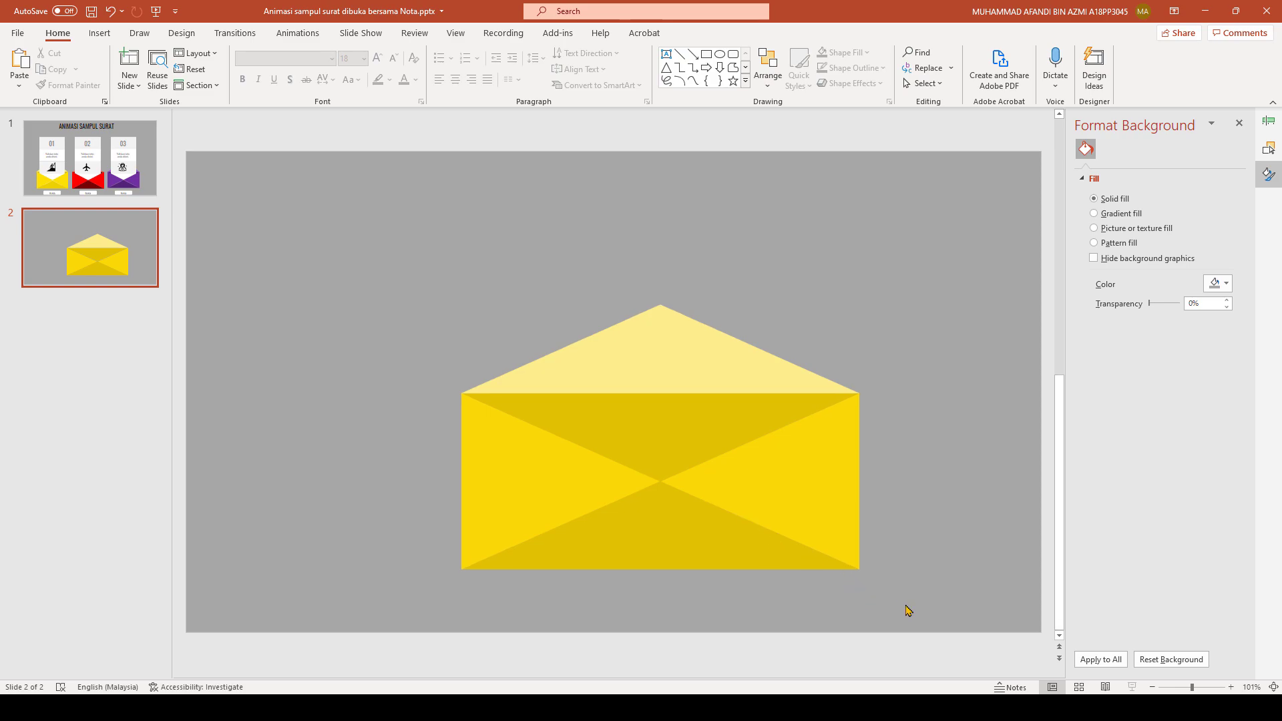
pyautogui.moveTo(906, 607); pyautogui.dragTo(424, 277)
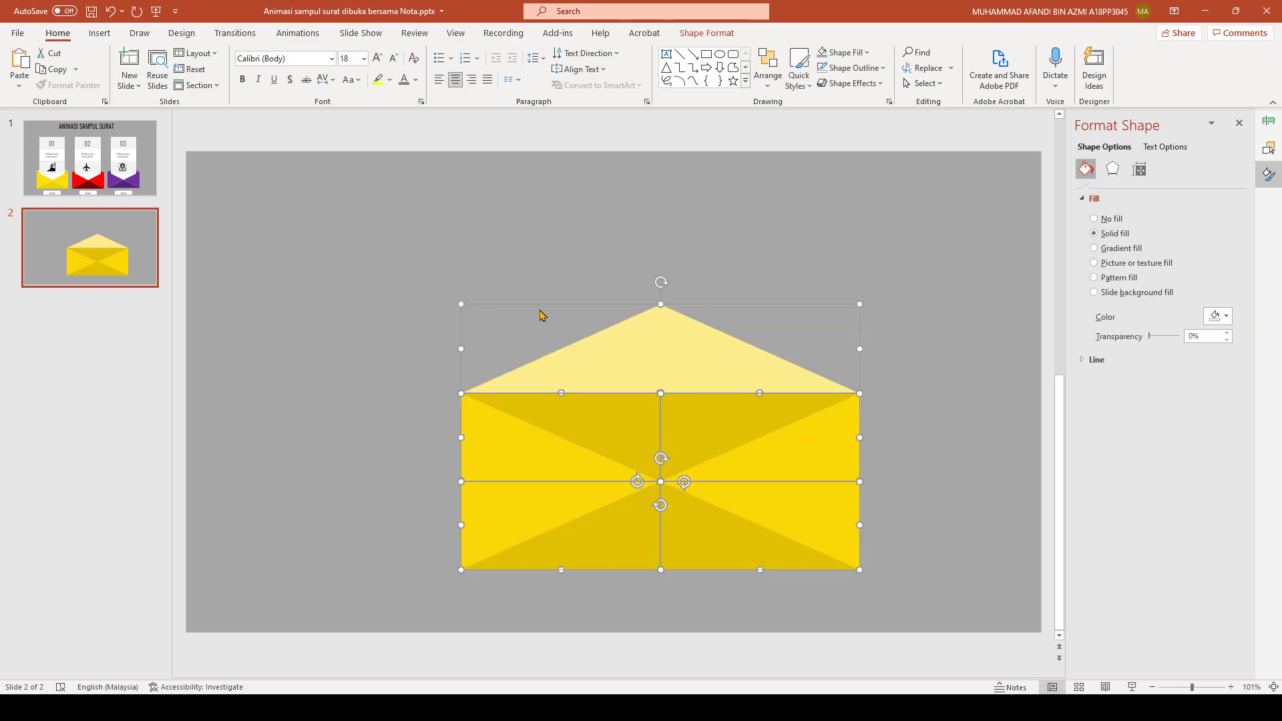
pyautogui.rightClick(671, 349)
pyautogui.moveTo(731, 446)
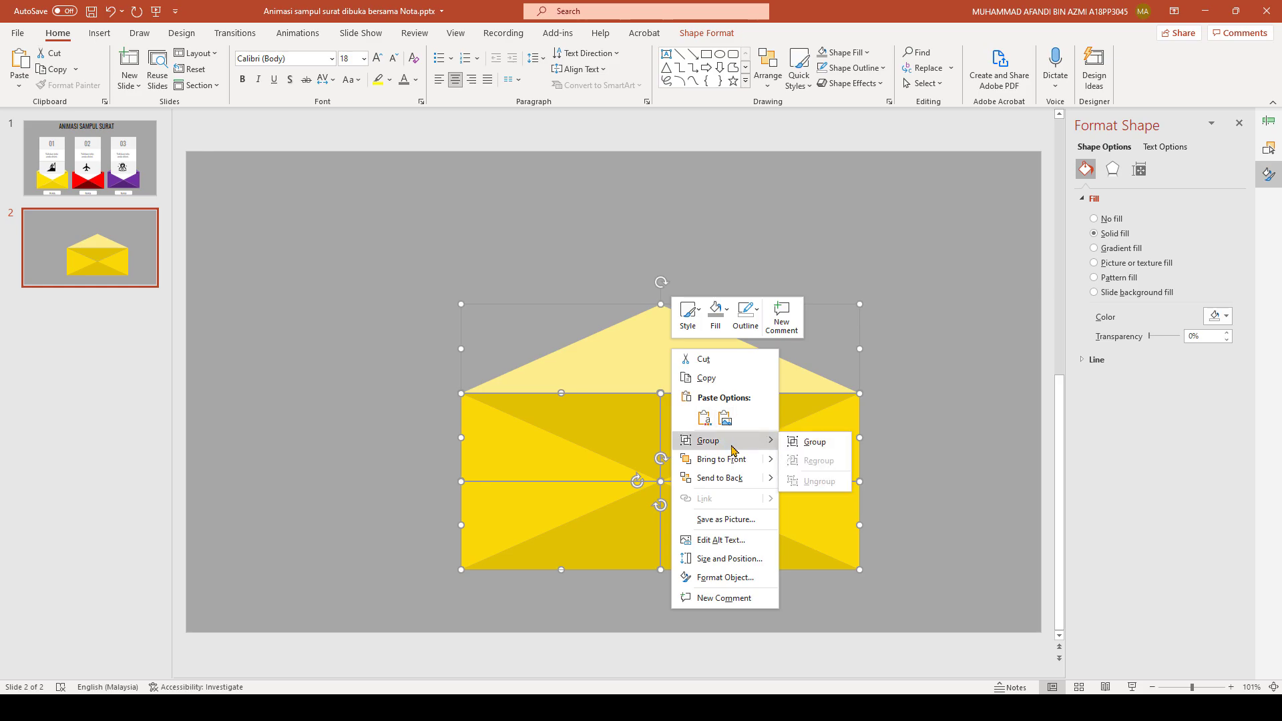
pyautogui.click(806, 443)
pyautogui.click(867, 298)
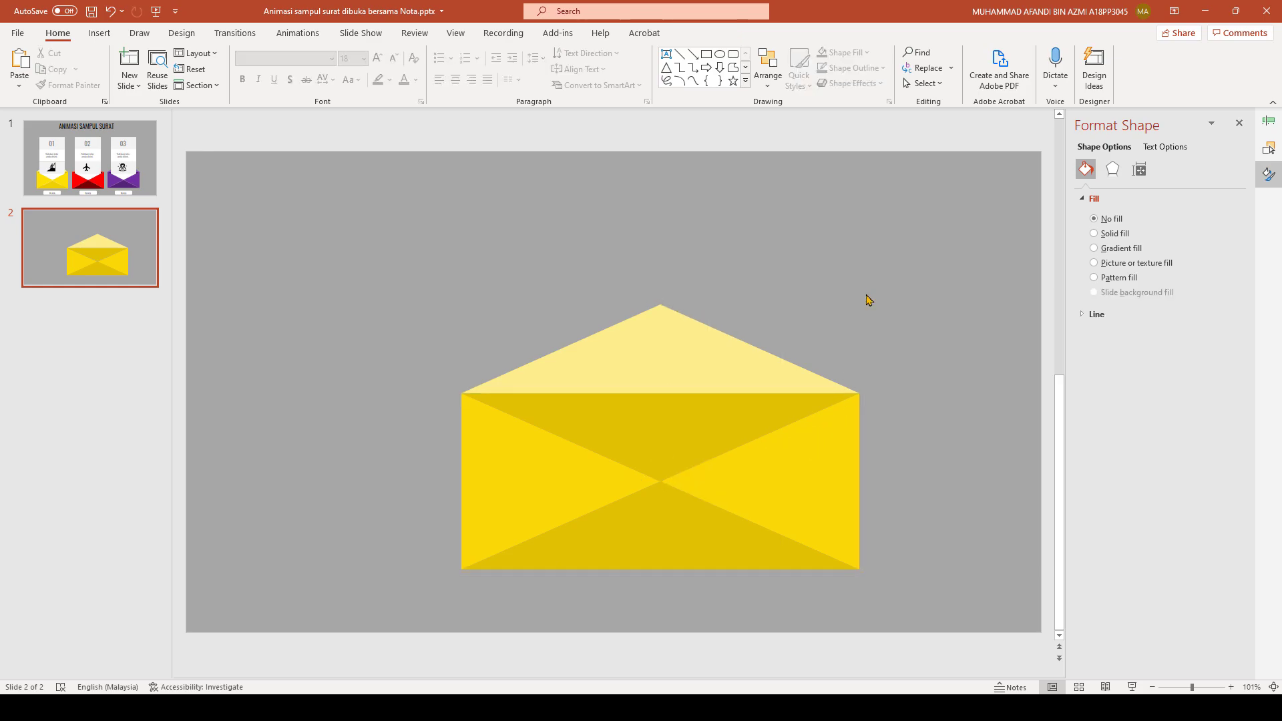
pyautogui.click(793, 392)
# - Resize the envelope group narrower and smaller, positioning it in the slide's lower-left area
pyautogui.moveTo(864, 298); pyautogui.dragTo(790, 297)
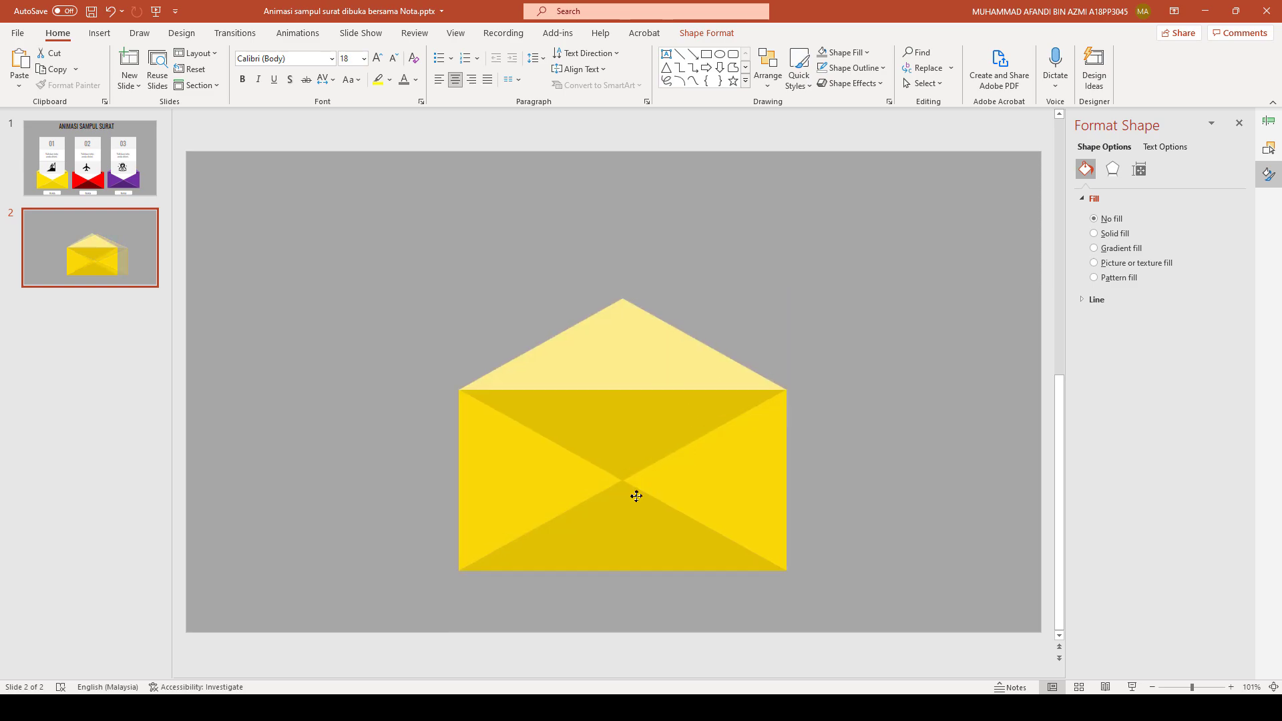
pyautogui.moveTo(688, 481); pyautogui.dragTo(440, 533)
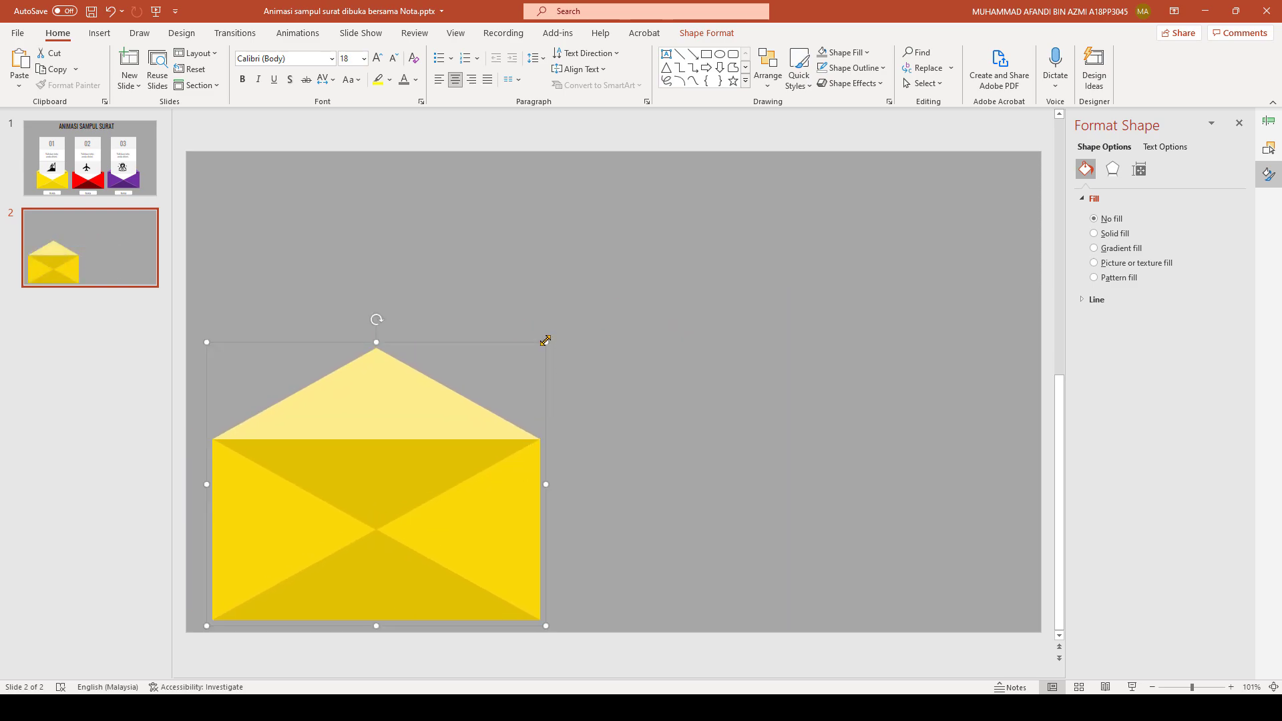
pyautogui.moveTo(545, 340); pyautogui.dragTo(446, 450)
pyautogui.moveTo(401, 558); pyautogui.dragTo(418, 552)
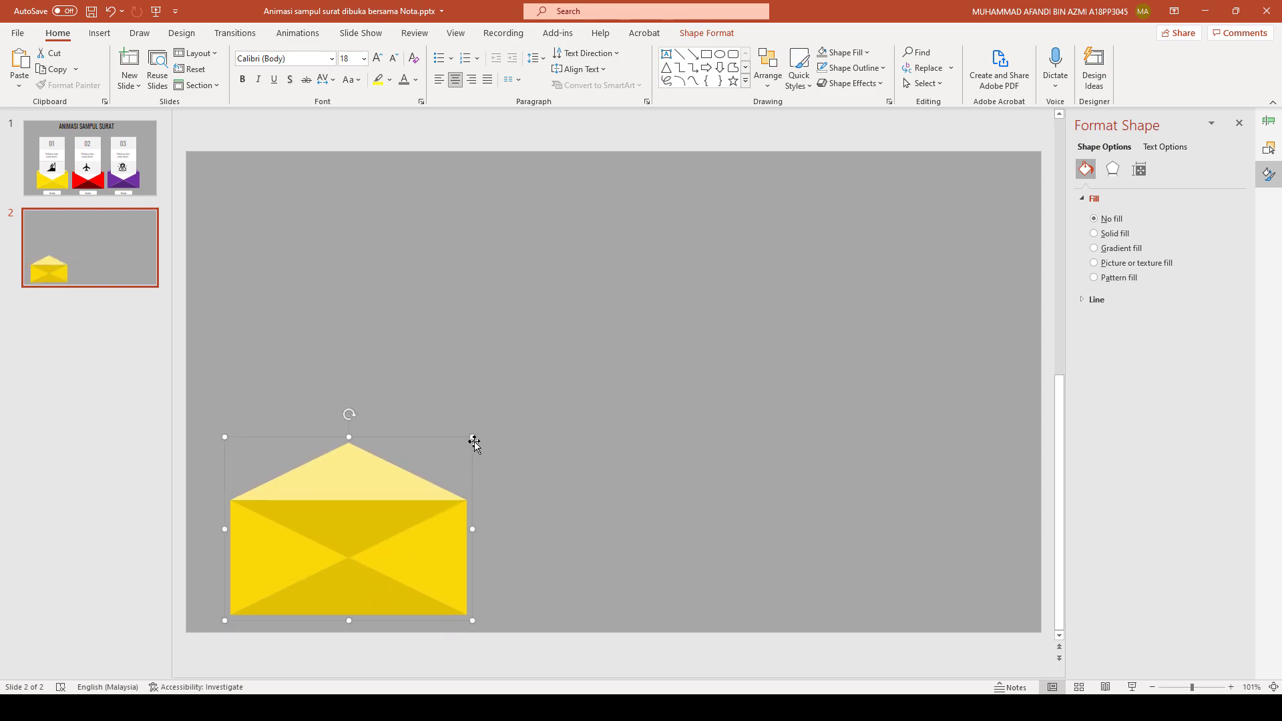
pyautogui.moveTo(472, 437); pyautogui.dragTo(446, 439)
pyautogui.moveTo(390, 556); pyautogui.dragTo(400, 555)
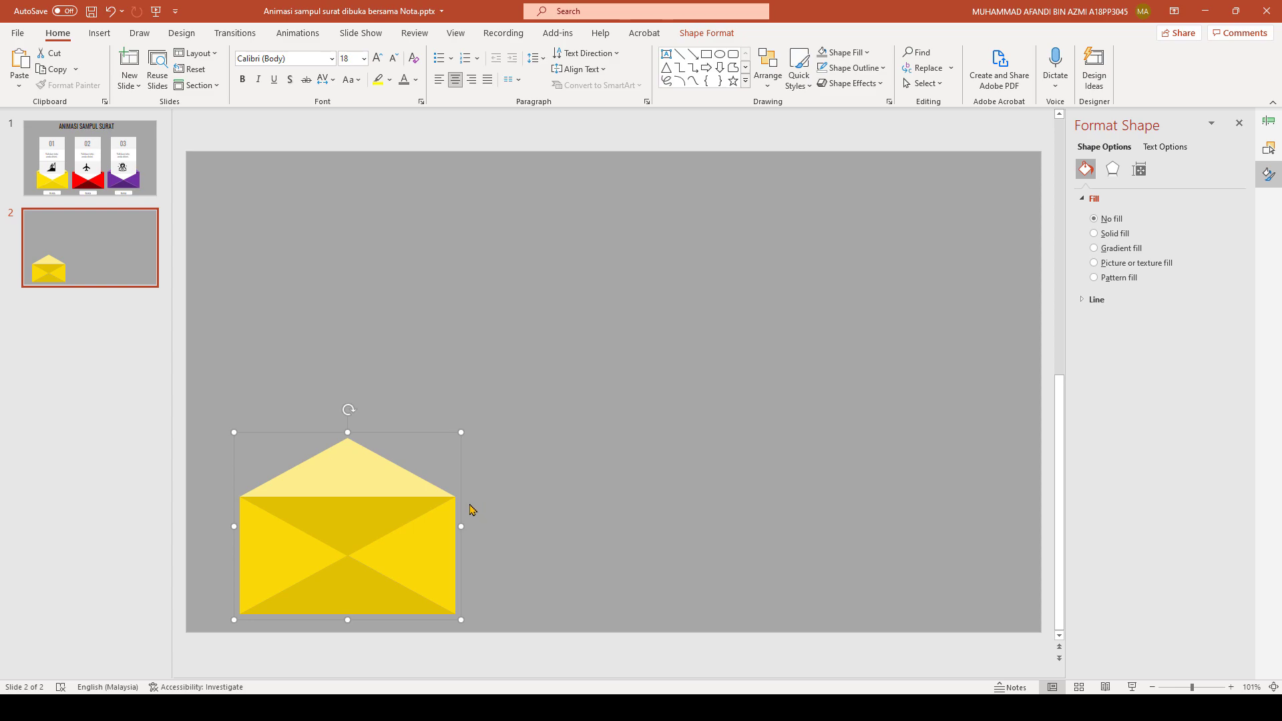
pyautogui.click(559, 506)
pyautogui.click(362, 499)
# - Ungroup the envelope back into its separate triangle shapes and deselect them
pyautogui.rightClick(367, 492)
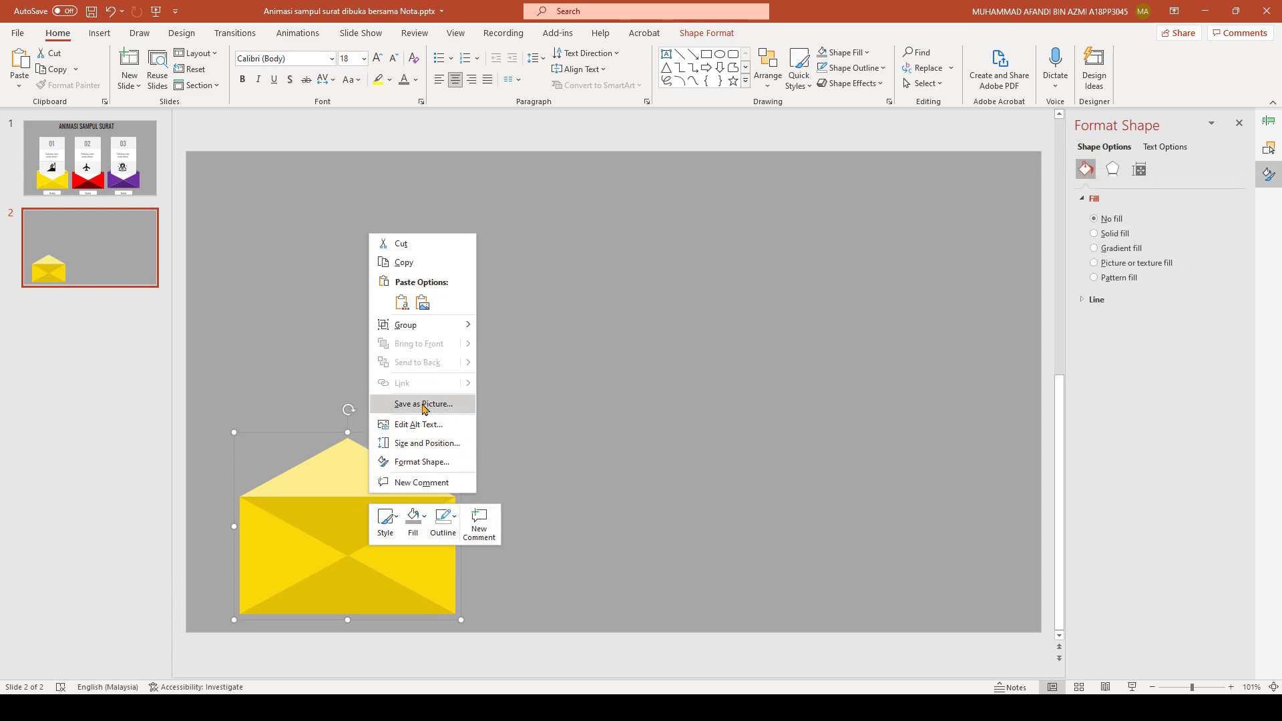
pyautogui.moveTo(444, 328)
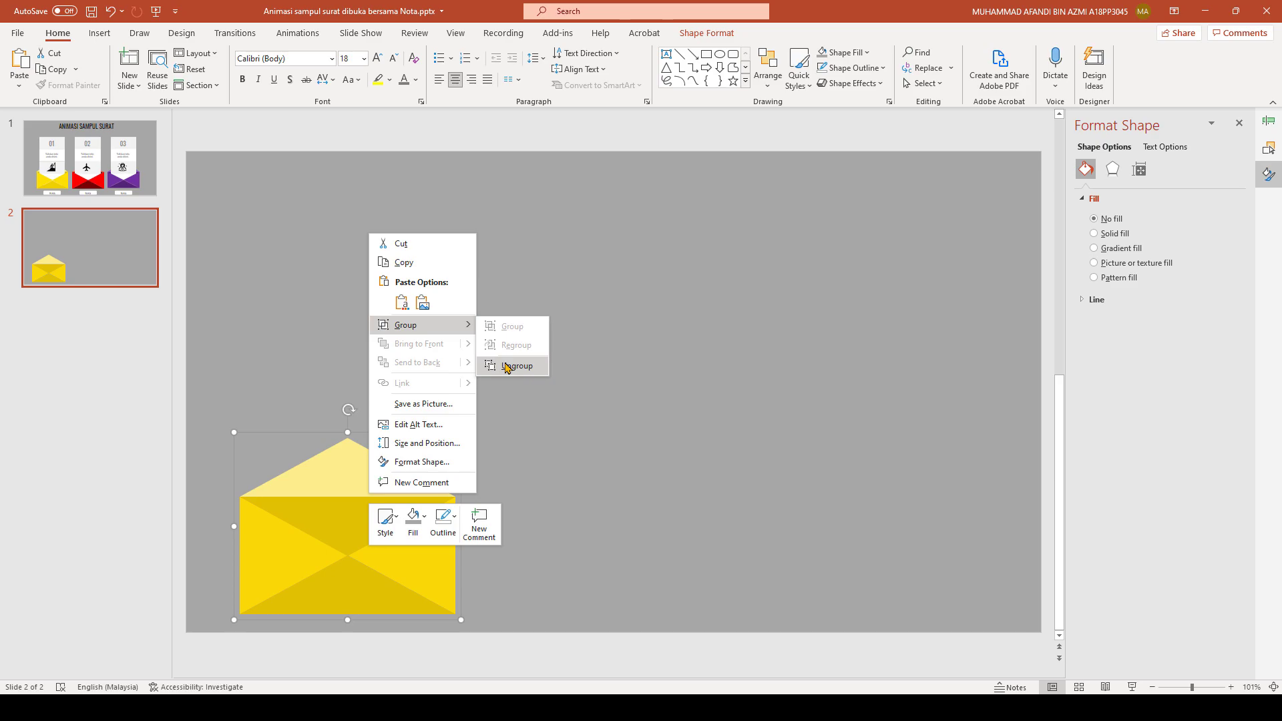
pyautogui.click(518, 366)
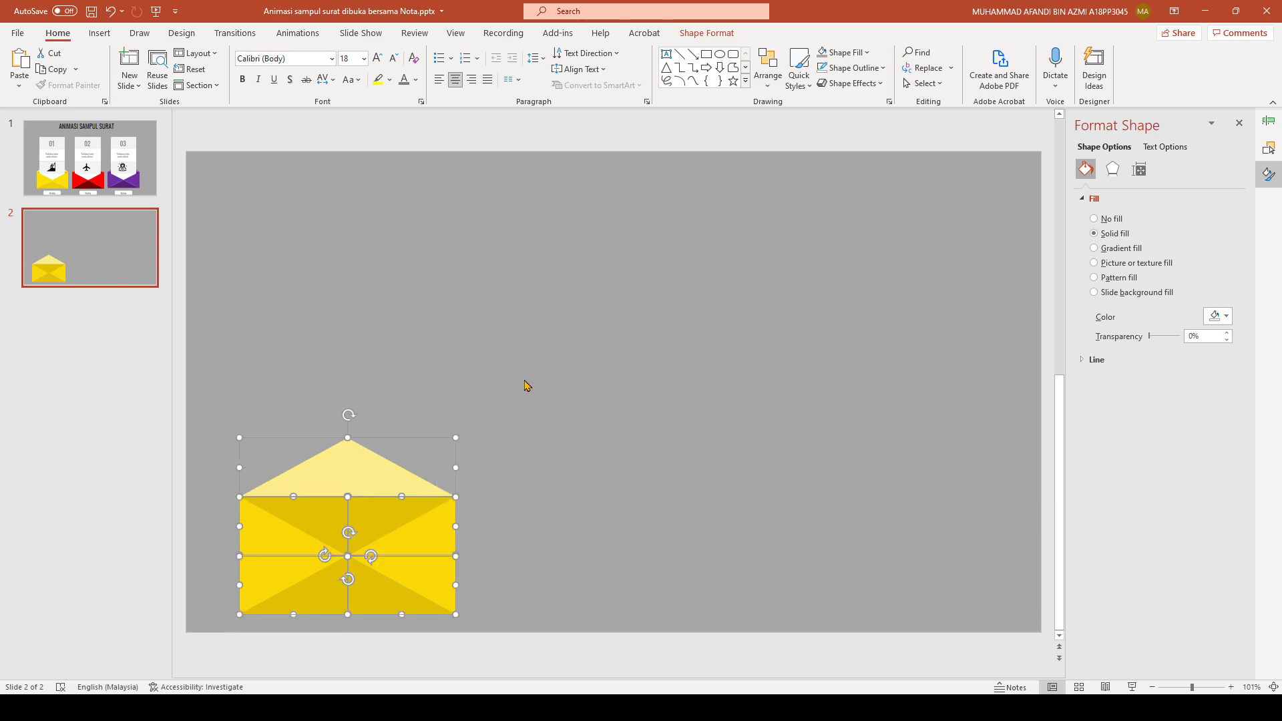
pyautogui.click(555, 460)
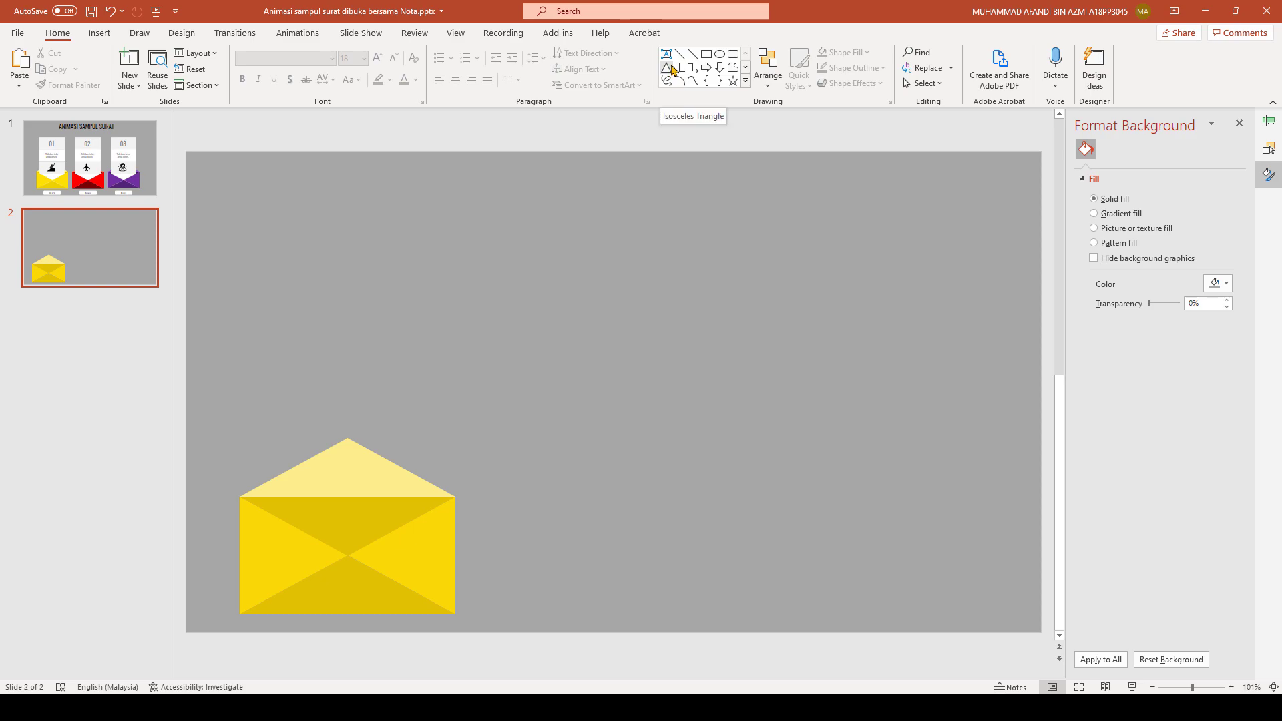
# - Draw a 3.47 × 6.38 cm rectangle right of the envelope with white fill and no outline
pyautogui.click(706, 54)
pyautogui.moveTo(573, 407); pyautogui.dragTo(735, 496)
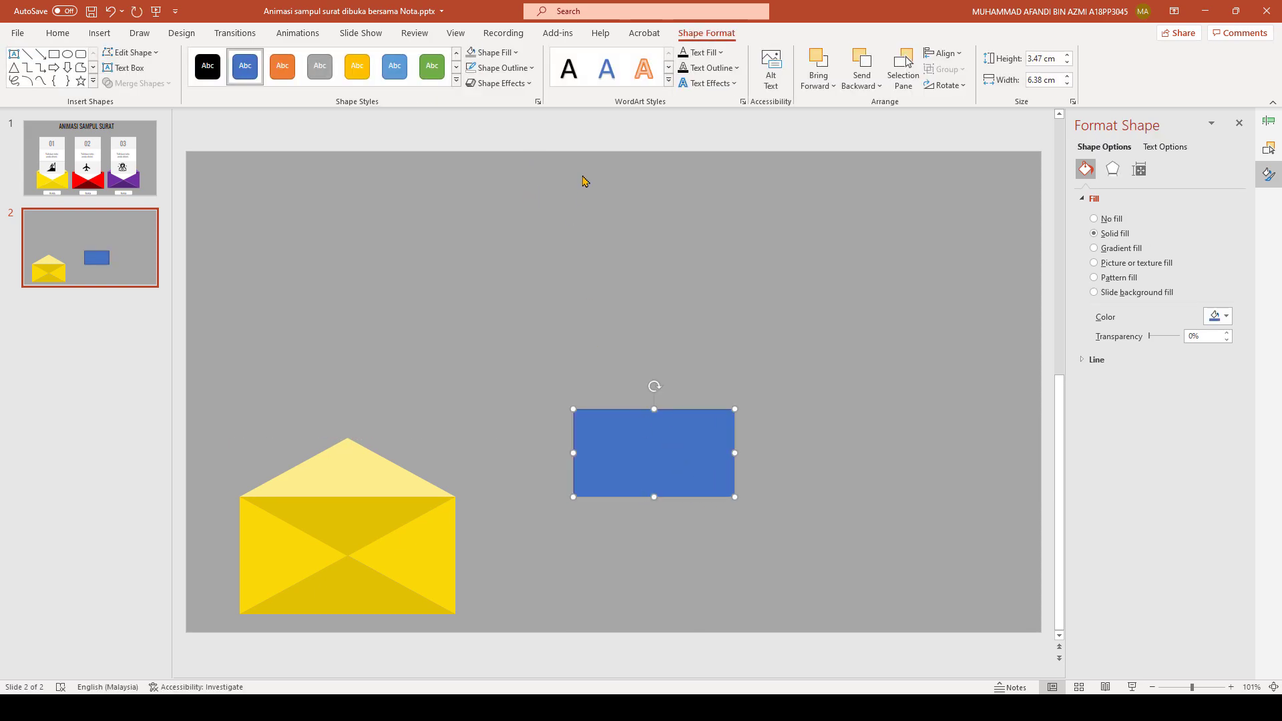
pyautogui.click(507, 68)
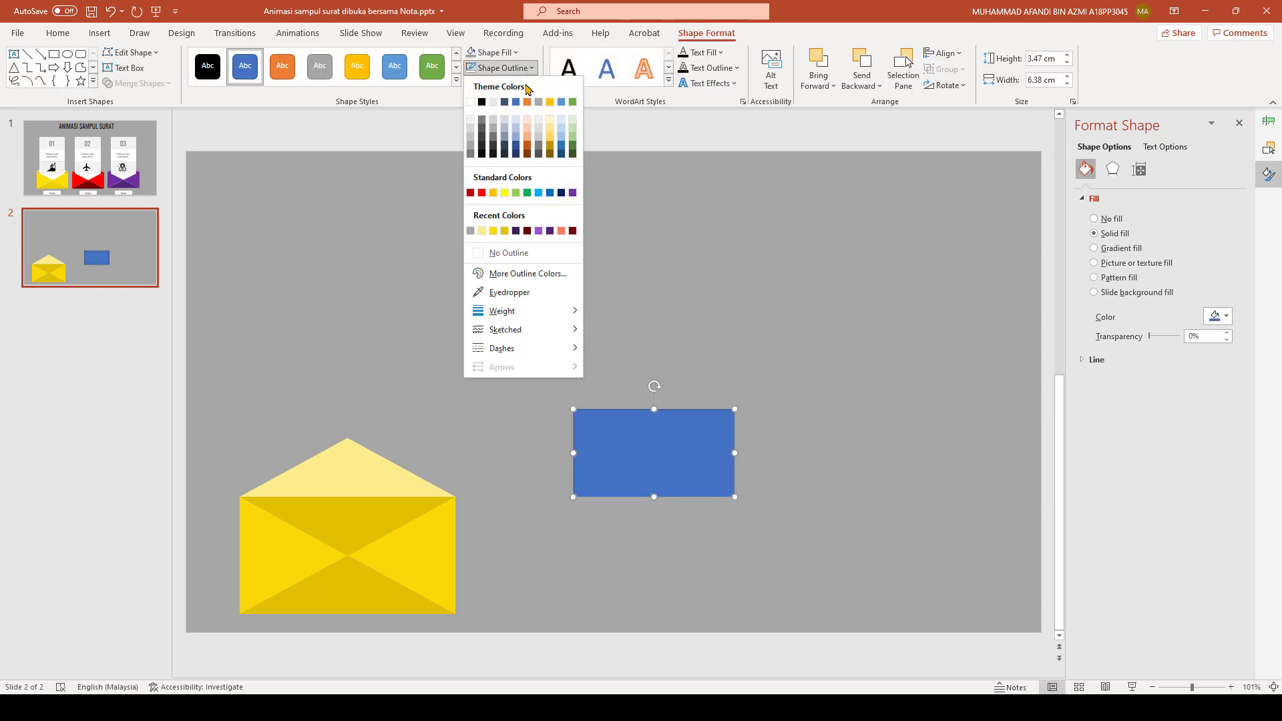
pyautogui.click(490, 254)
pyautogui.click(492, 52)
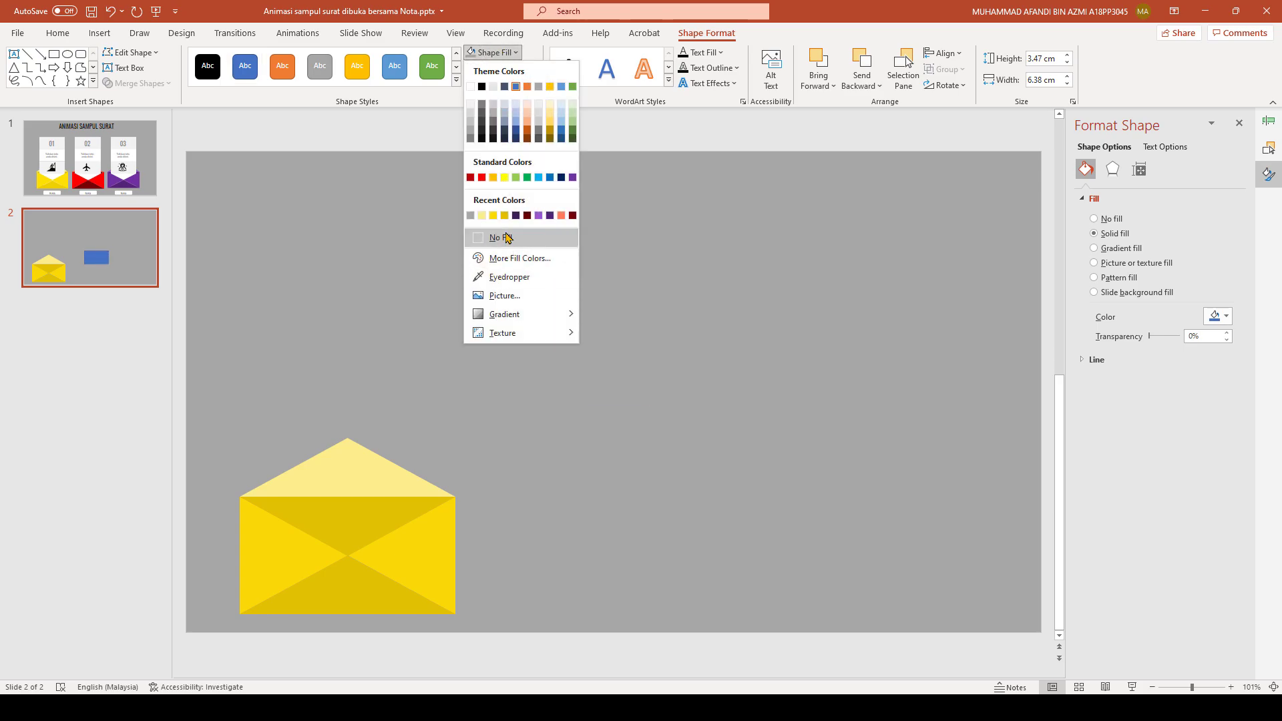
pyautogui.click(470, 87)
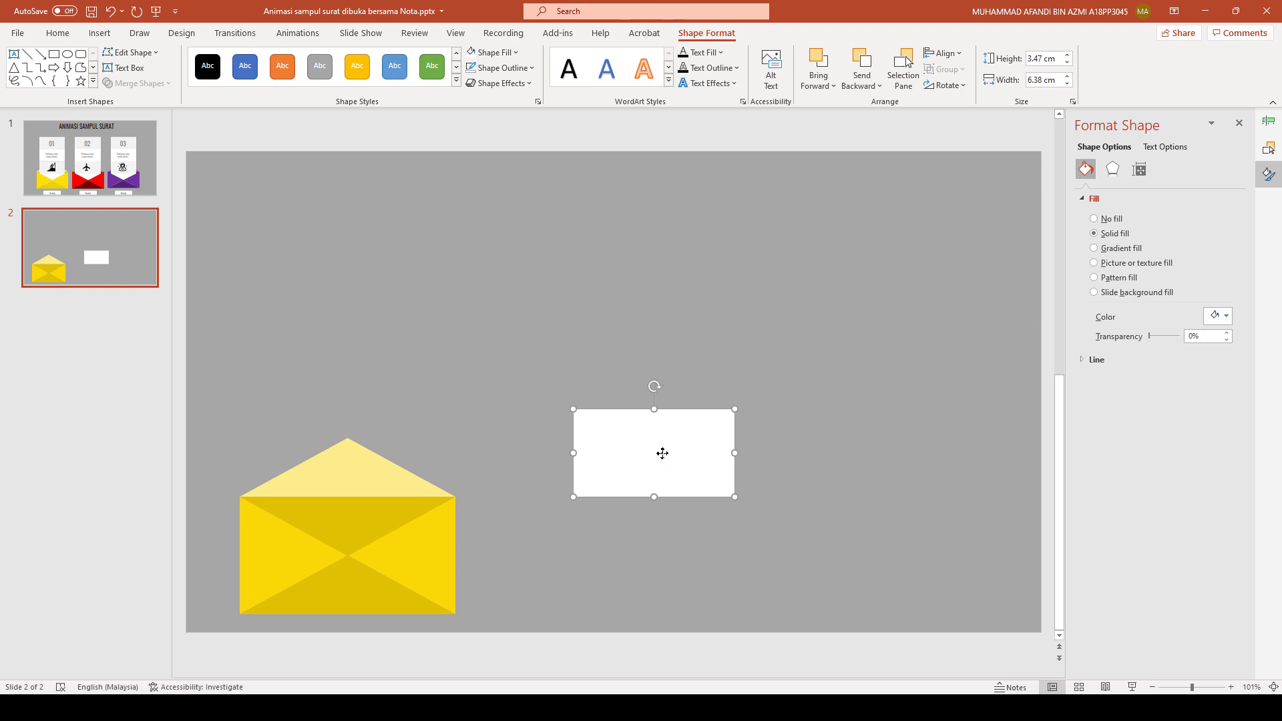
# - Duplicate the white rectangle directly above the original and fill the copy light grey
pyautogui.hotkey('ctrl', 'd')
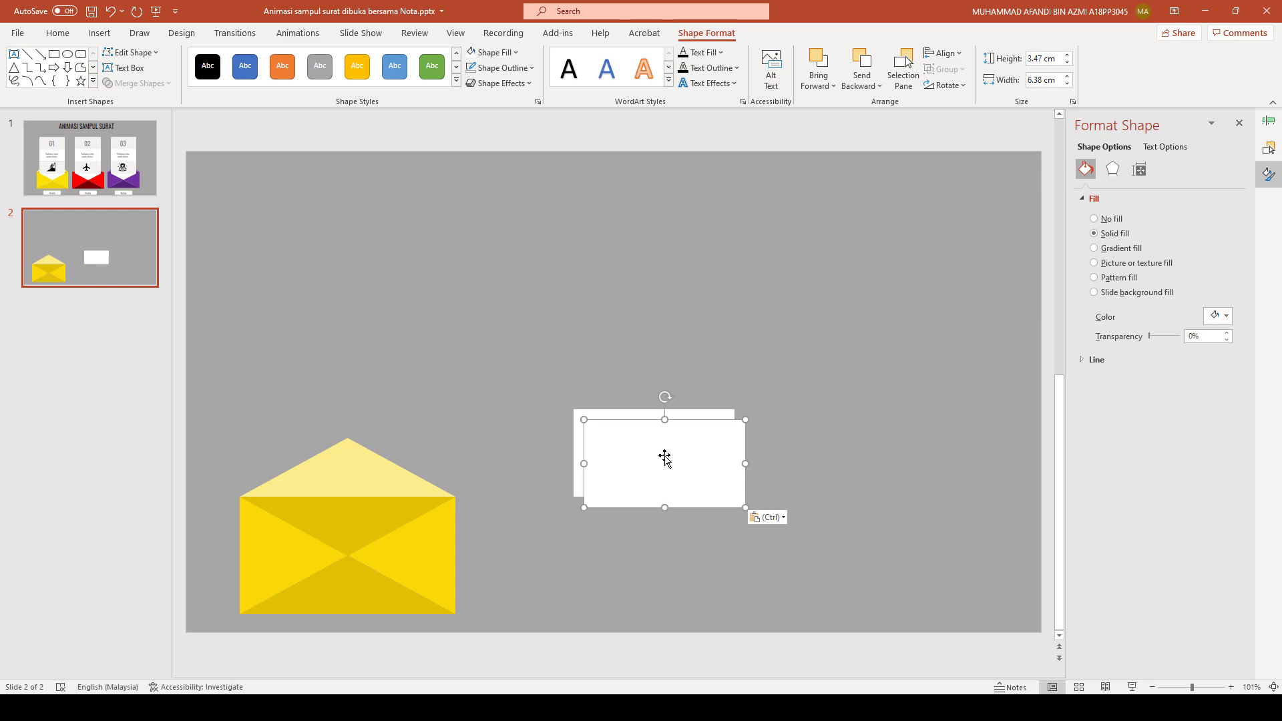
pyautogui.moveTo(664, 458); pyautogui.dragTo(655, 362)
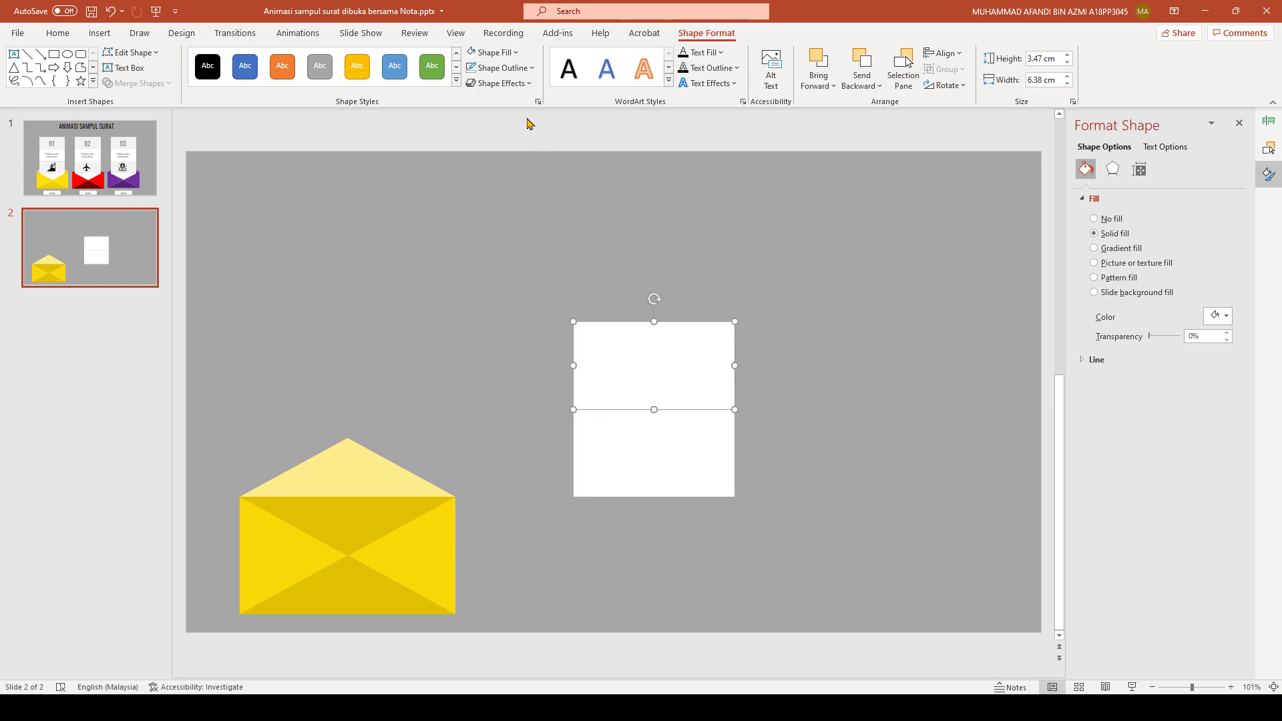
pyautogui.click(511, 53)
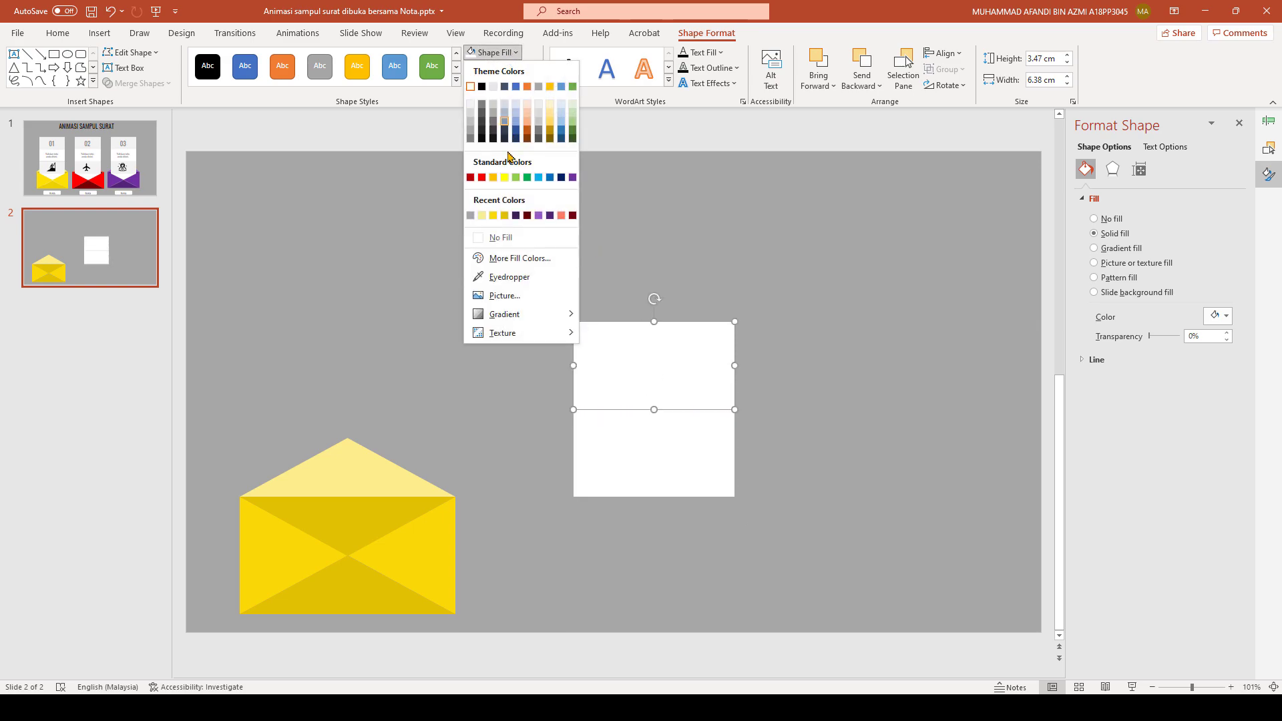
pyautogui.click(472, 115)
# - Copy the grey-and-white pair and stack the pasted pair above the originals
pyautogui.click(679, 462)
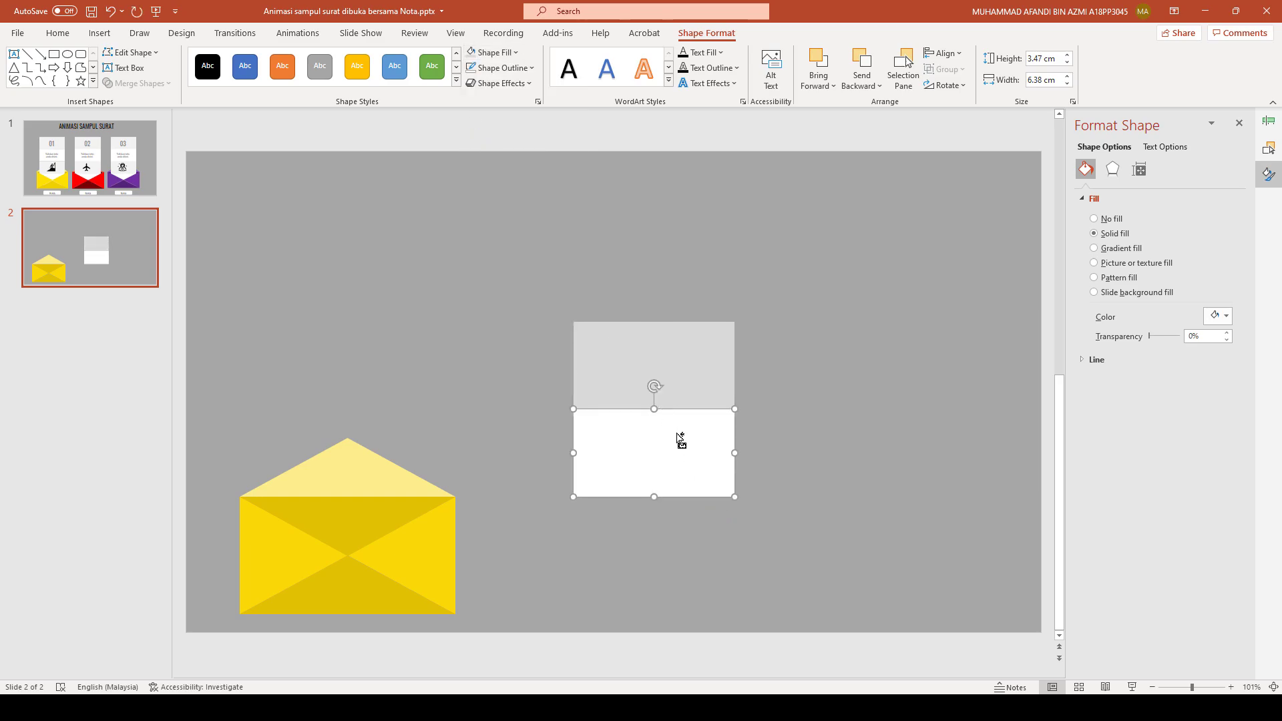
pyautogui.keyDown('shift'); pyautogui.click(678, 365); pyautogui.keyUp('shift')
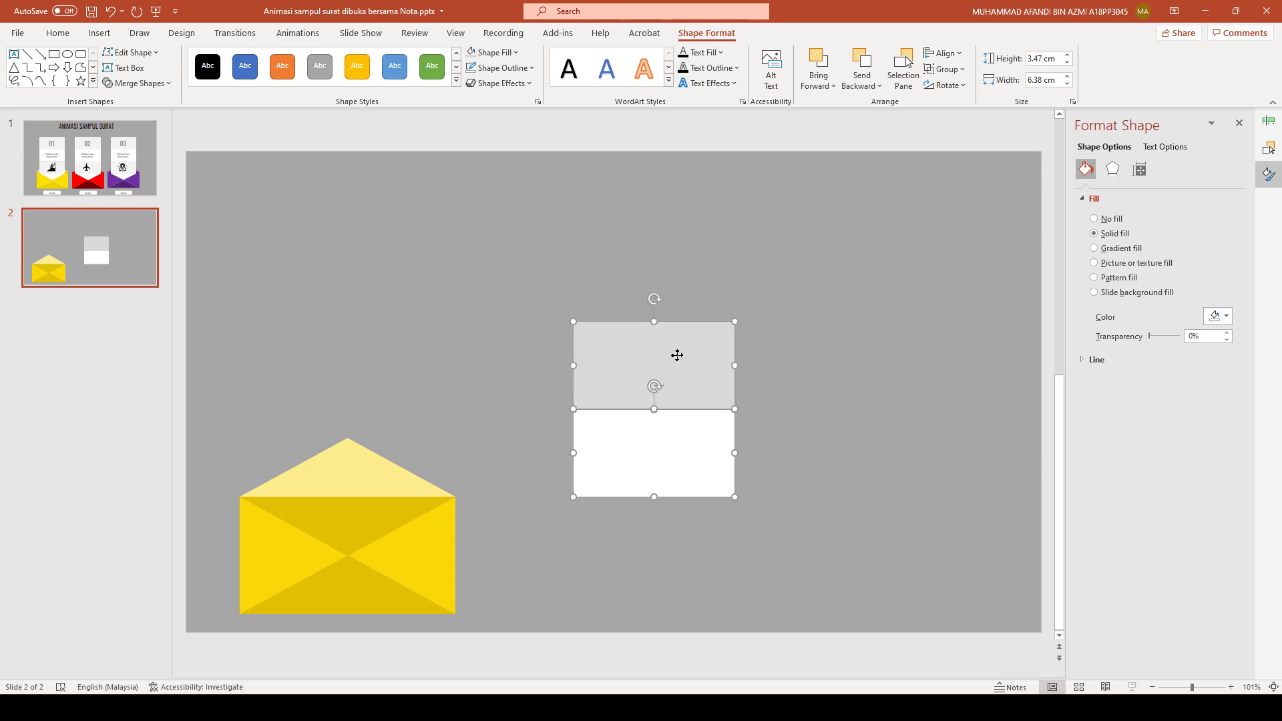
pyautogui.hotkey('ctrl', 'c')
pyautogui.hotkey('ctrl', 'v')
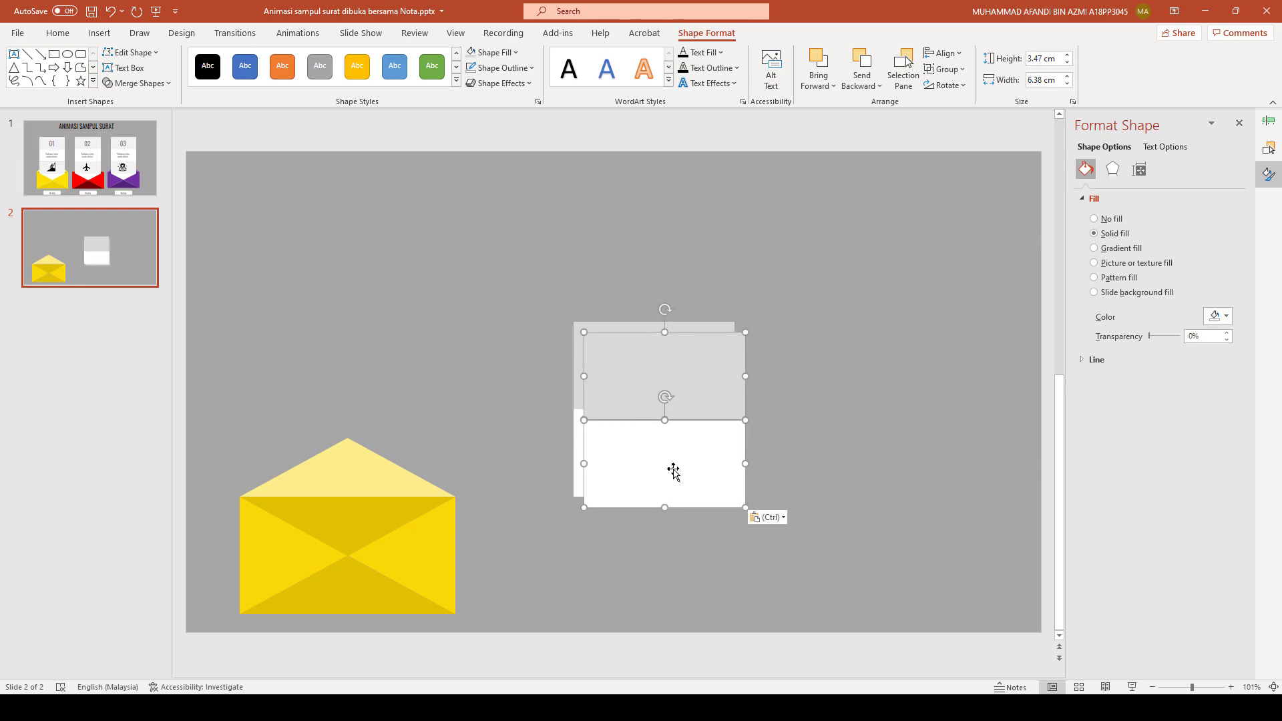
pyautogui.moveTo(666, 392); pyautogui.dragTo(659, 281)
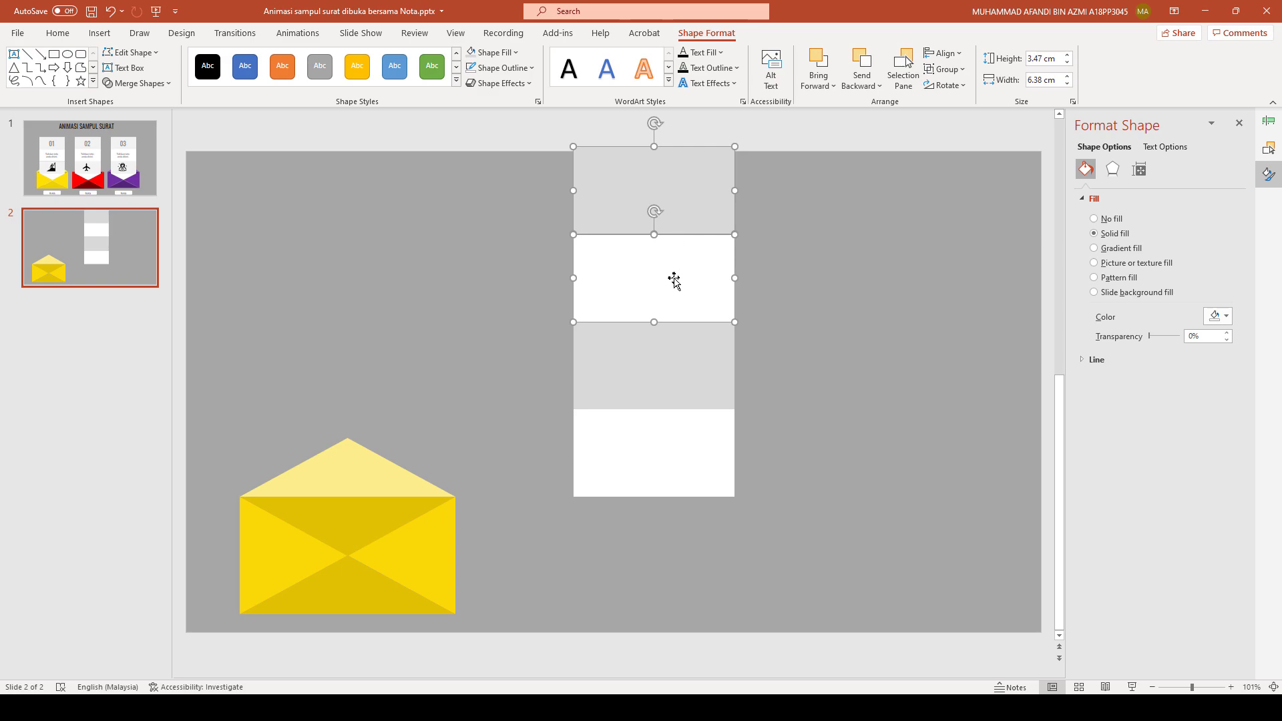
# - Select all four stacked rectangles and move them down together
pyautogui.click(659, 451)
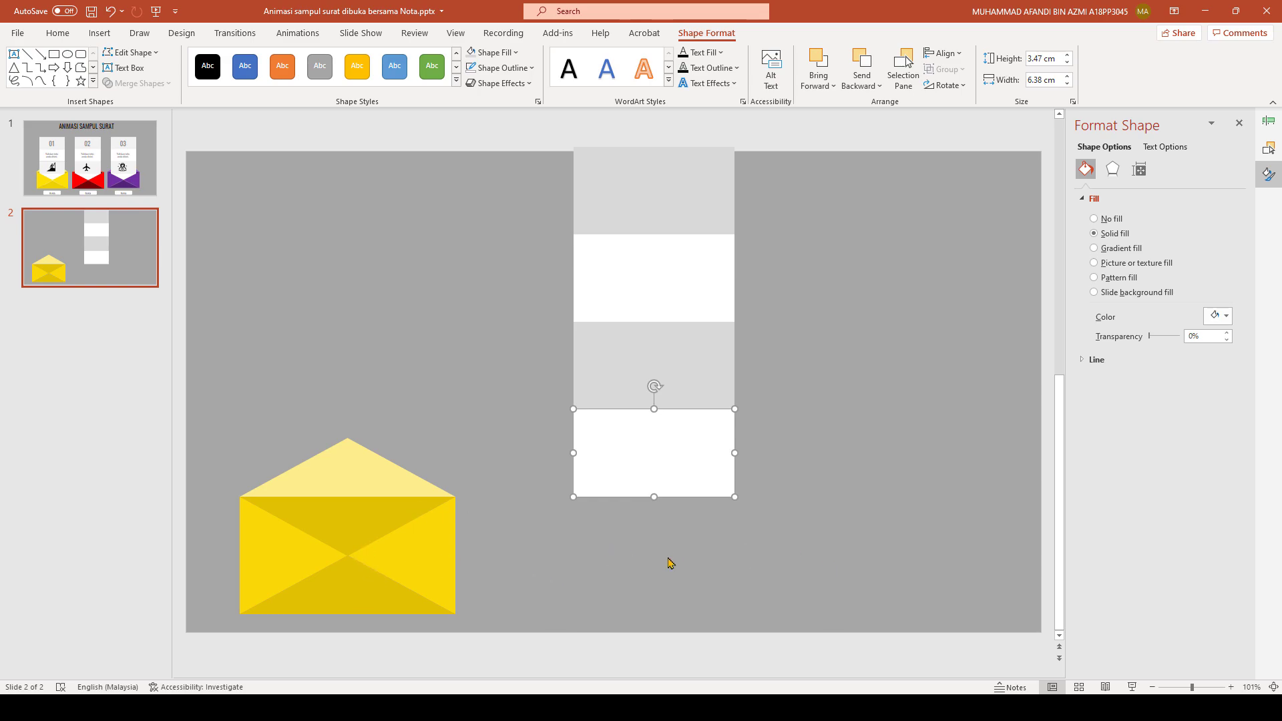
pyautogui.click(771, 566)
pyautogui.moveTo(799, 565); pyautogui.dragTo(540, 132)
pyautogui.moveTo(655, 206); pyautogui.dragTo(655, 287)
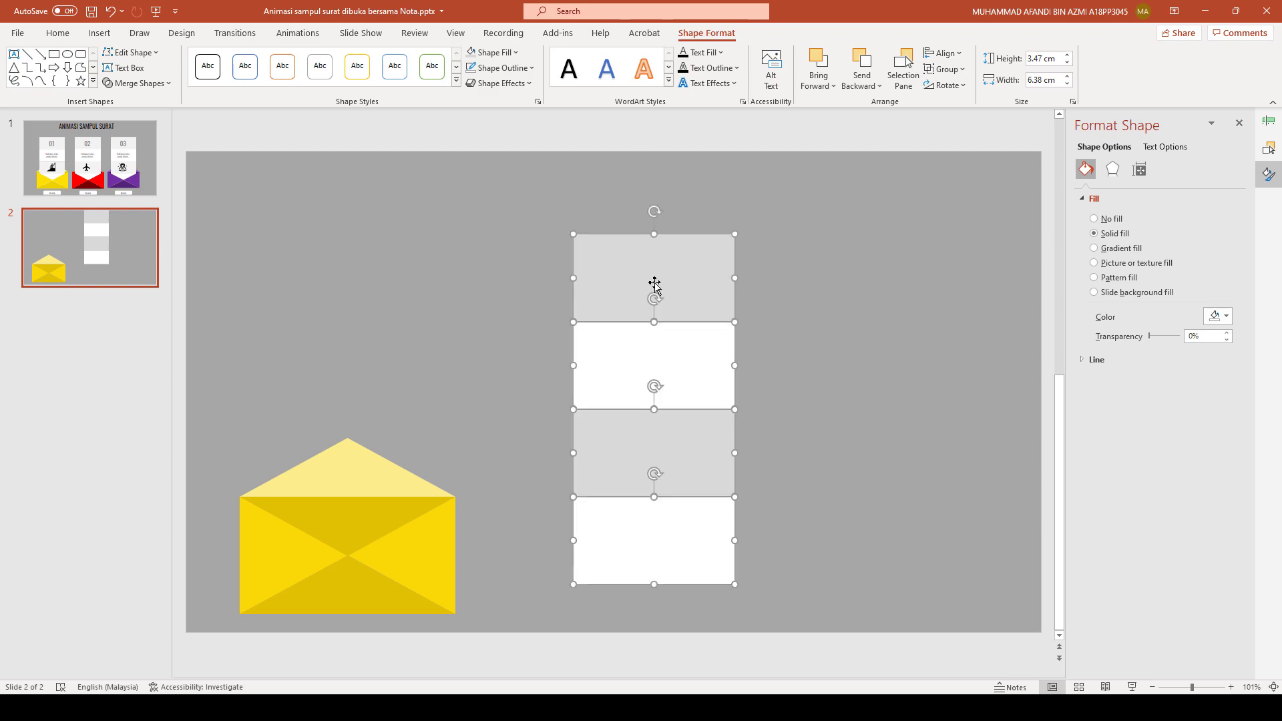
# - Move the rectangle stack over the yellow envelope and nudge it slightly right
pyautogui.rightClick(695, 278)
pyautogui.click(677, 285)
pyautogui.moveTo(679, 281); pyautogui.dragTo(370, 293)
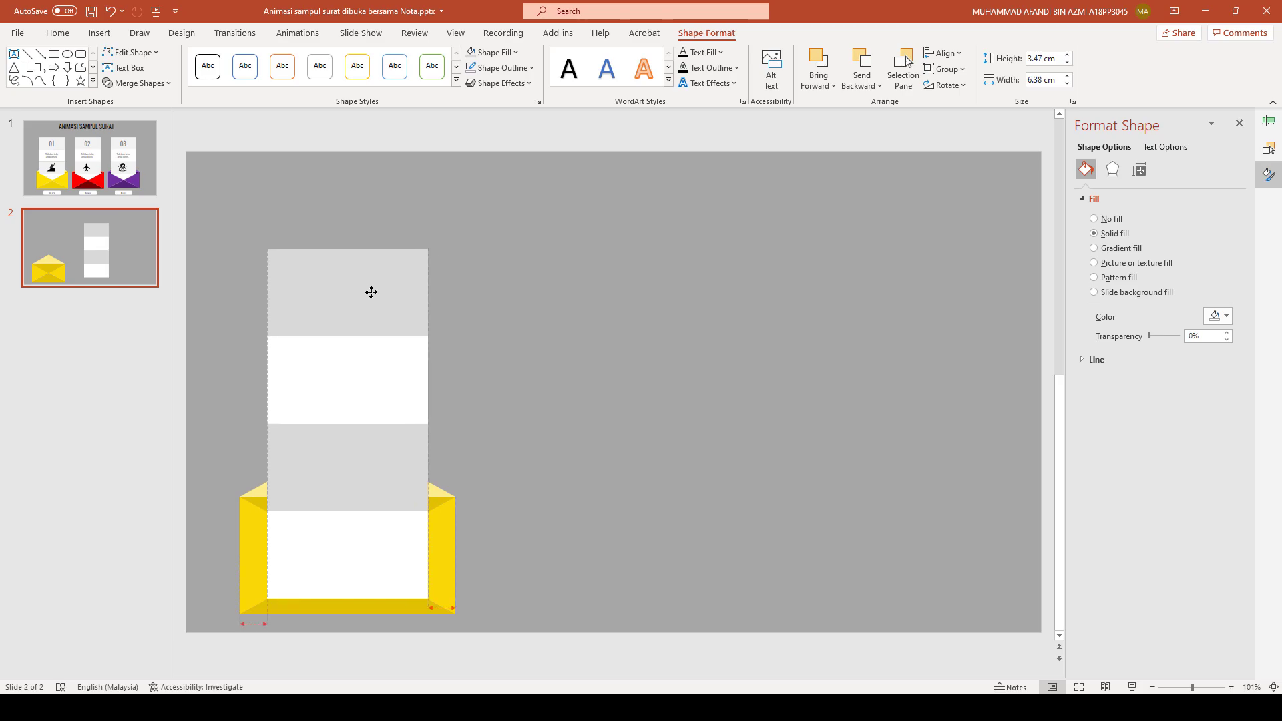
pyautogui.moveTo(627, 289); pyautogui.dragTo(655, 289)
pyautogui.click(828, 309)
# - Marquee-select the four rectangles and group them into one 13.88 × 6.38 cm card
pyautogui.moveTo(755, 639); pyautogui.dragTo(529, 218)
pyautogui.rightClick(582, 268)
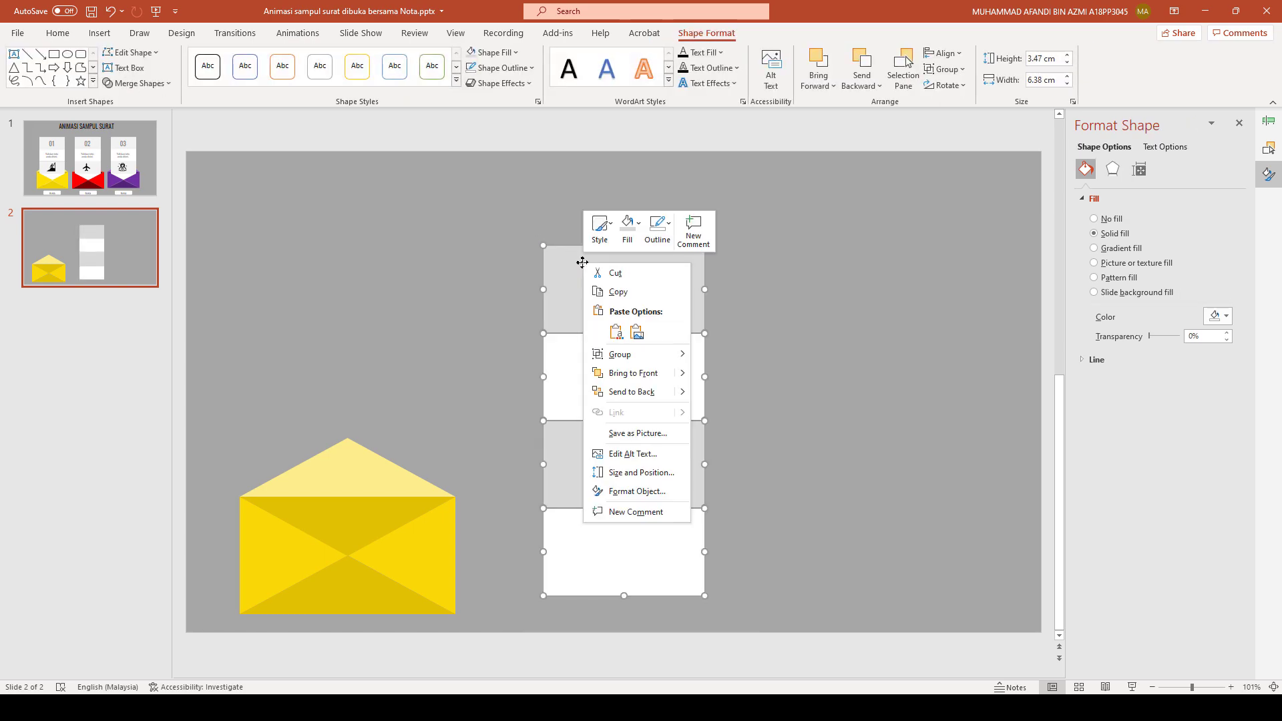
pyautogui.moveTo(660, 360)
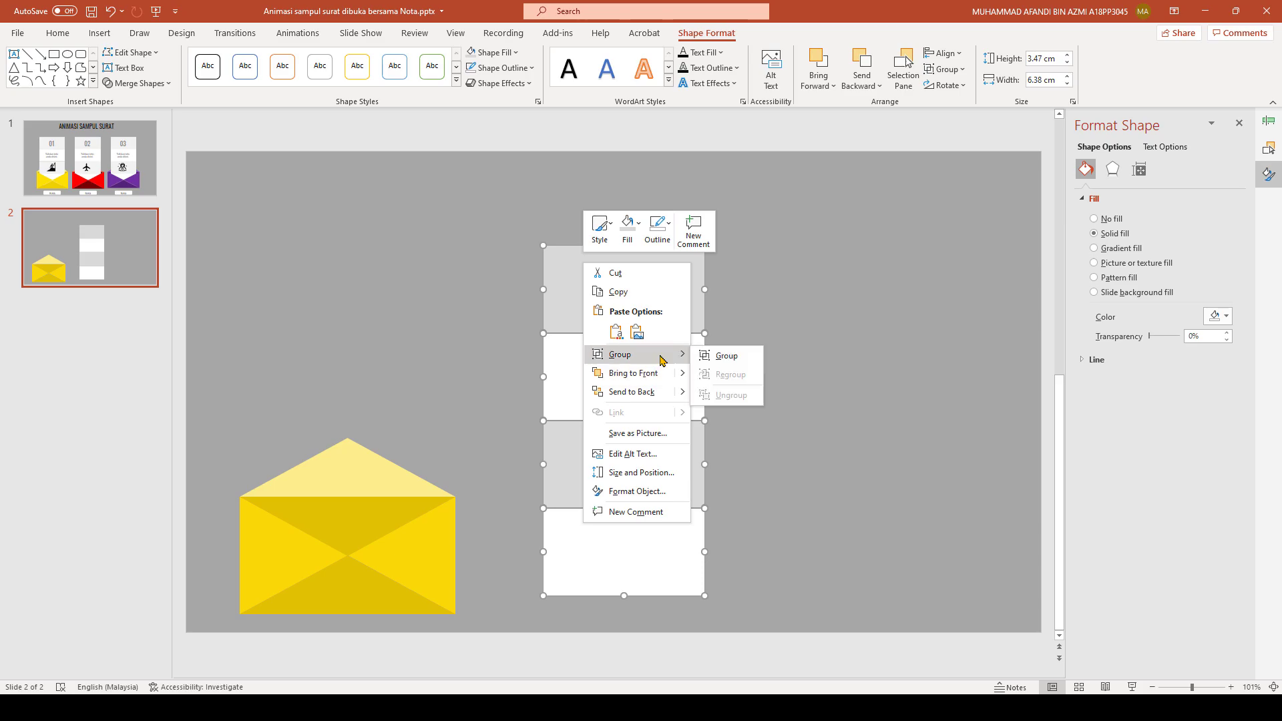
pyautogui.click(728, 355)
pyautogui.click(786, 354)
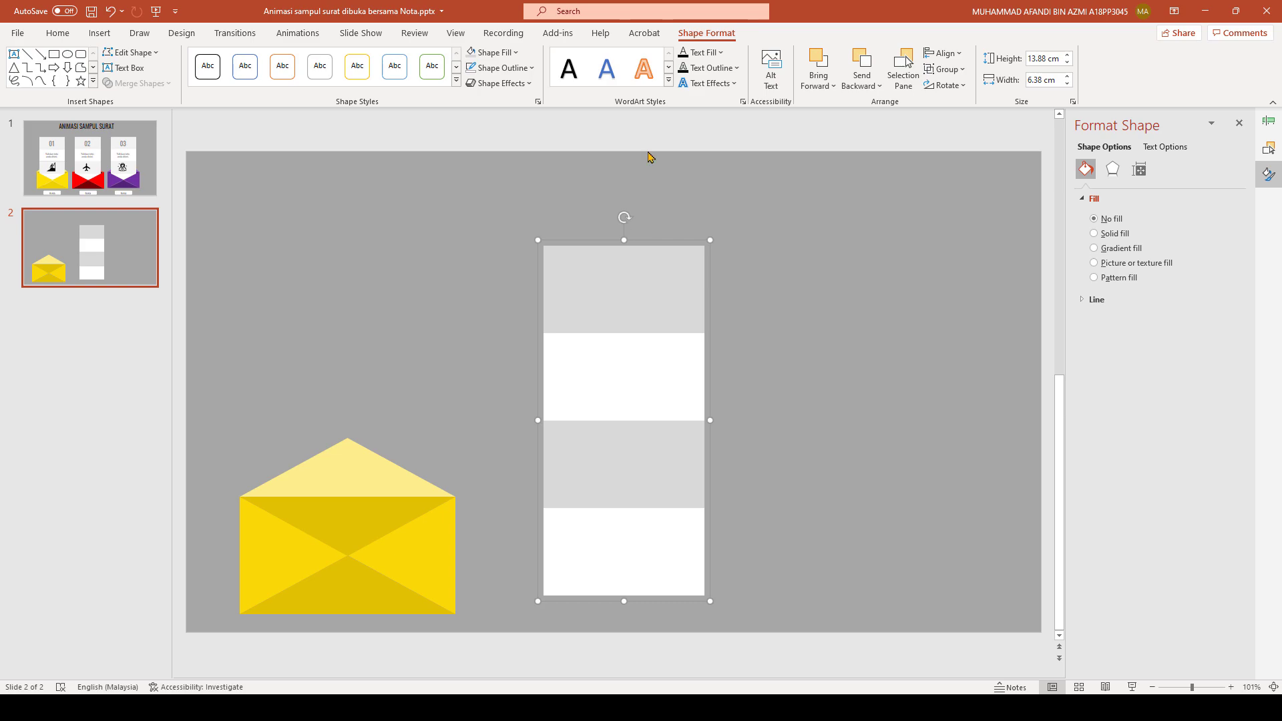
pyautogui.click(762, 231)
pyautogui.click(621, 288)
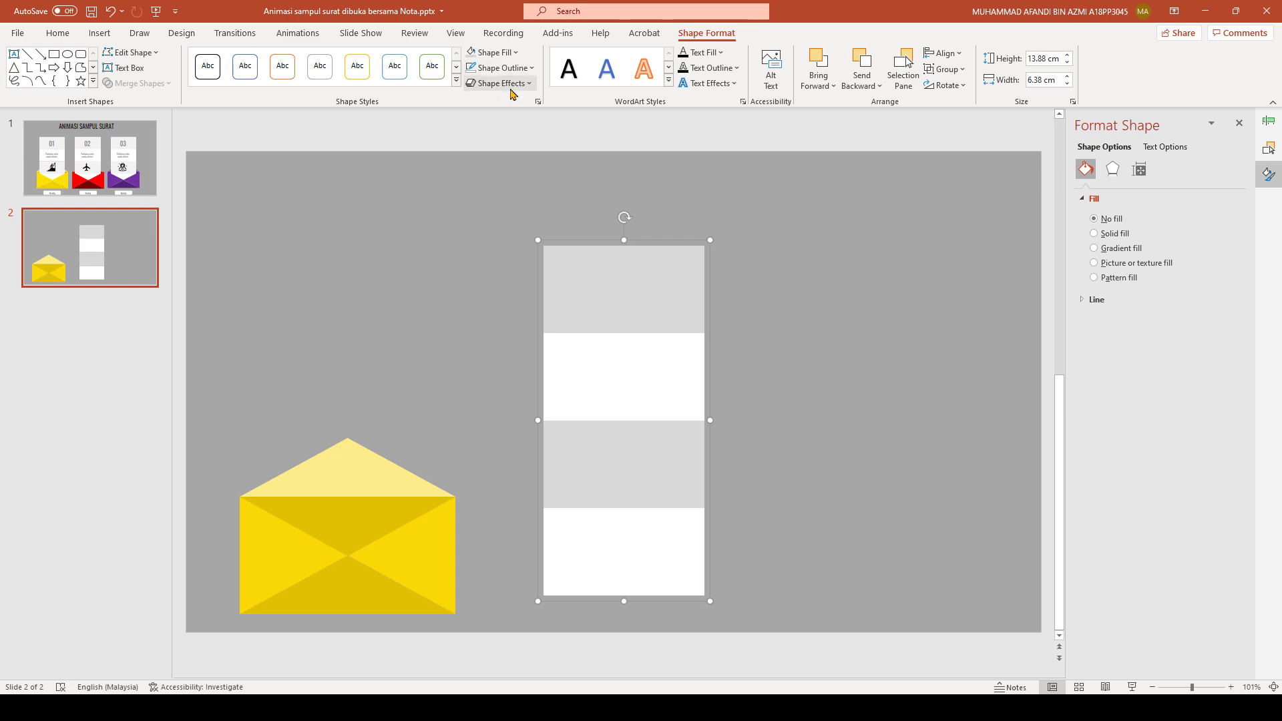
pyautogui.click(57, 33)
# - Add a text box reading '01' in the top grey strip and set it to Oswald
pyautogui.click(666, 56)
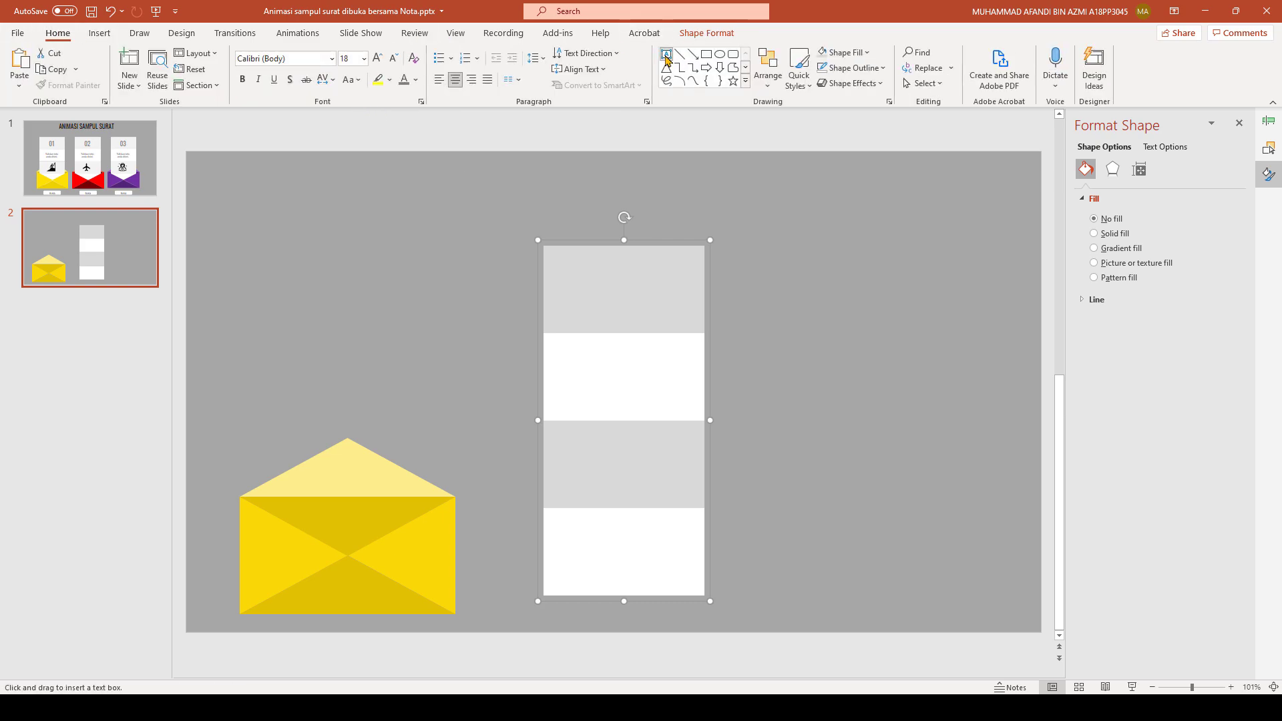
pyautogui.click(623, 289)
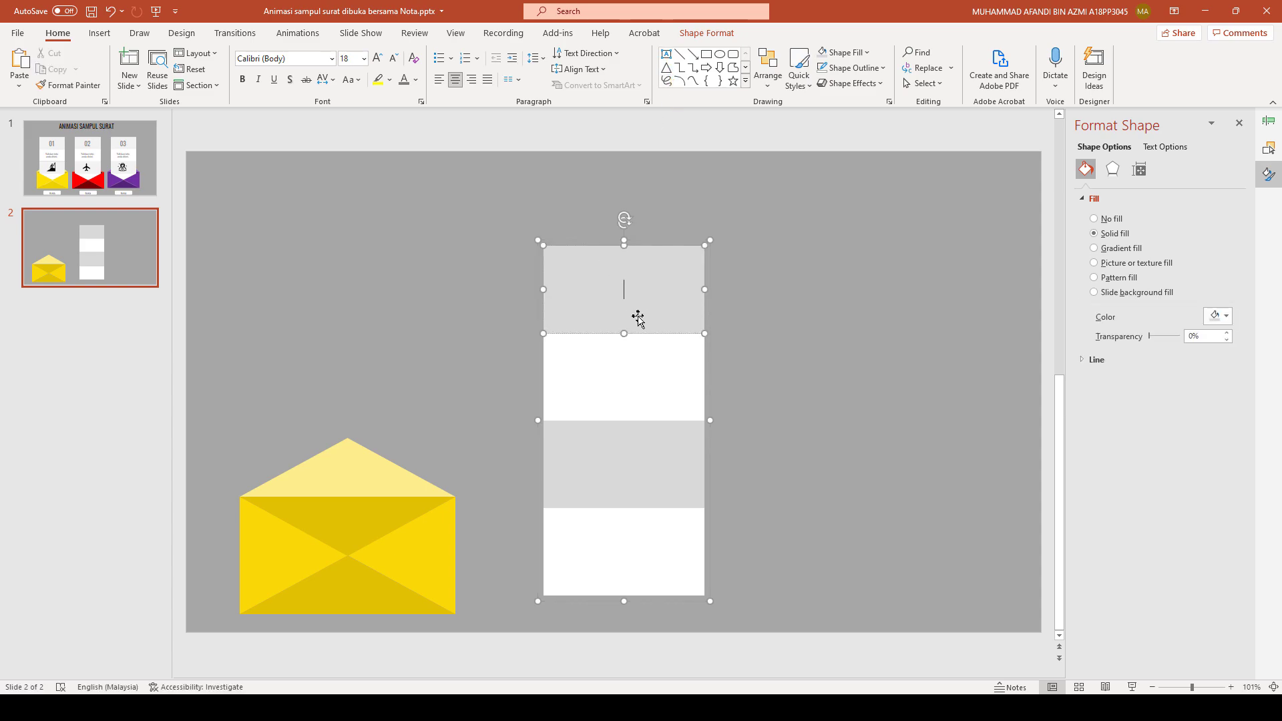
pyautogui.write('01')
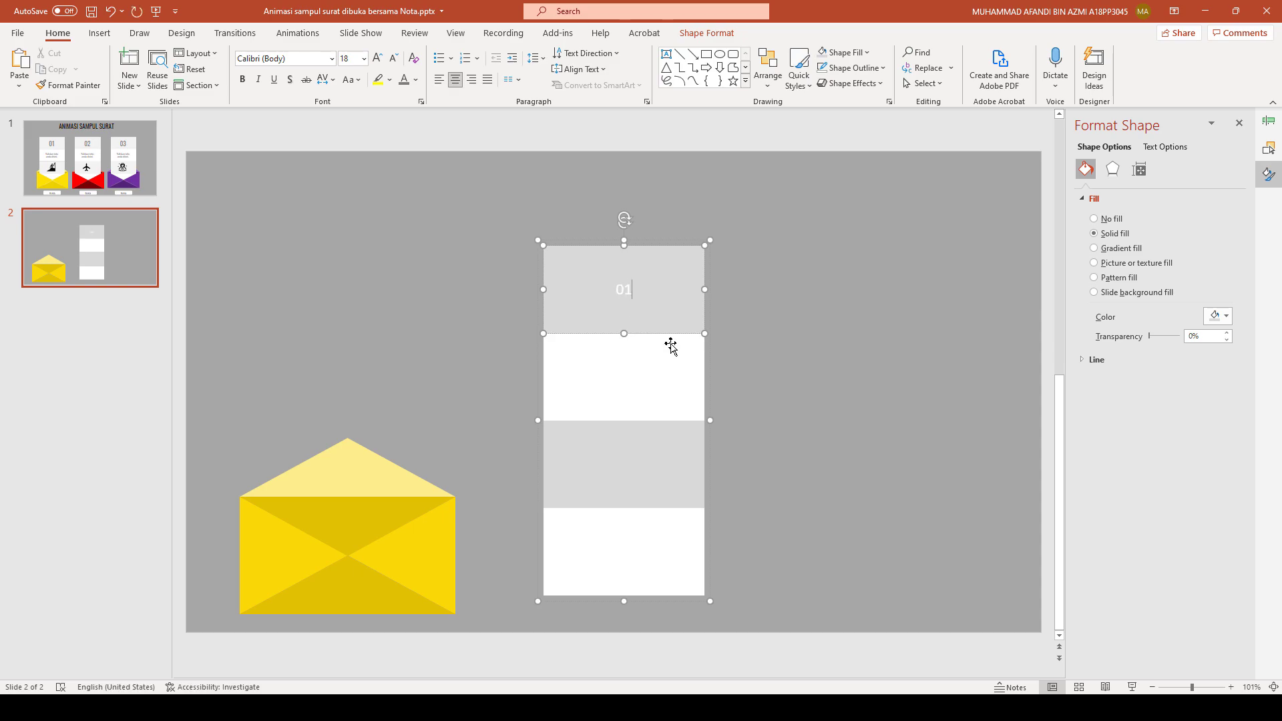
pyautogui.hotkey('ctrl', 'a')
pyautogui.click(331, 59)
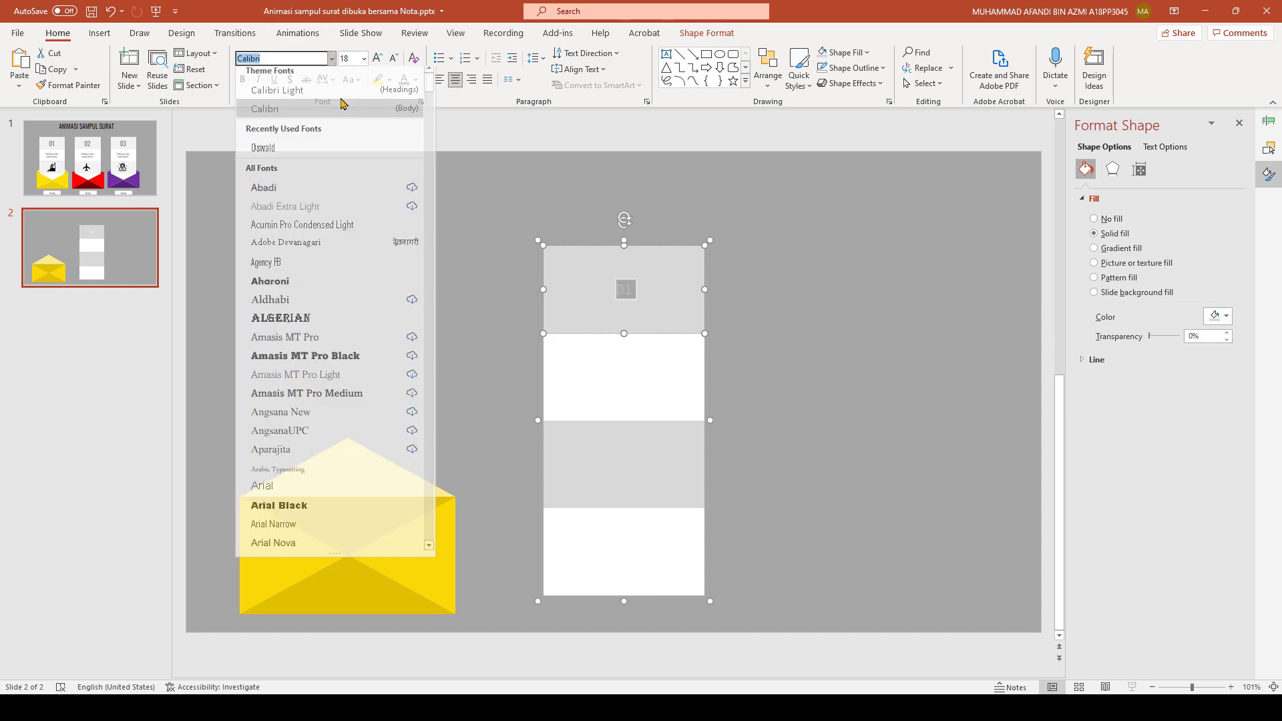
pyautogui.click(293, 156)
# - Colour '01' Black, Text 1, Lighter 35% and enlarge it to 60 pt
pyautogui.click(415, 79)
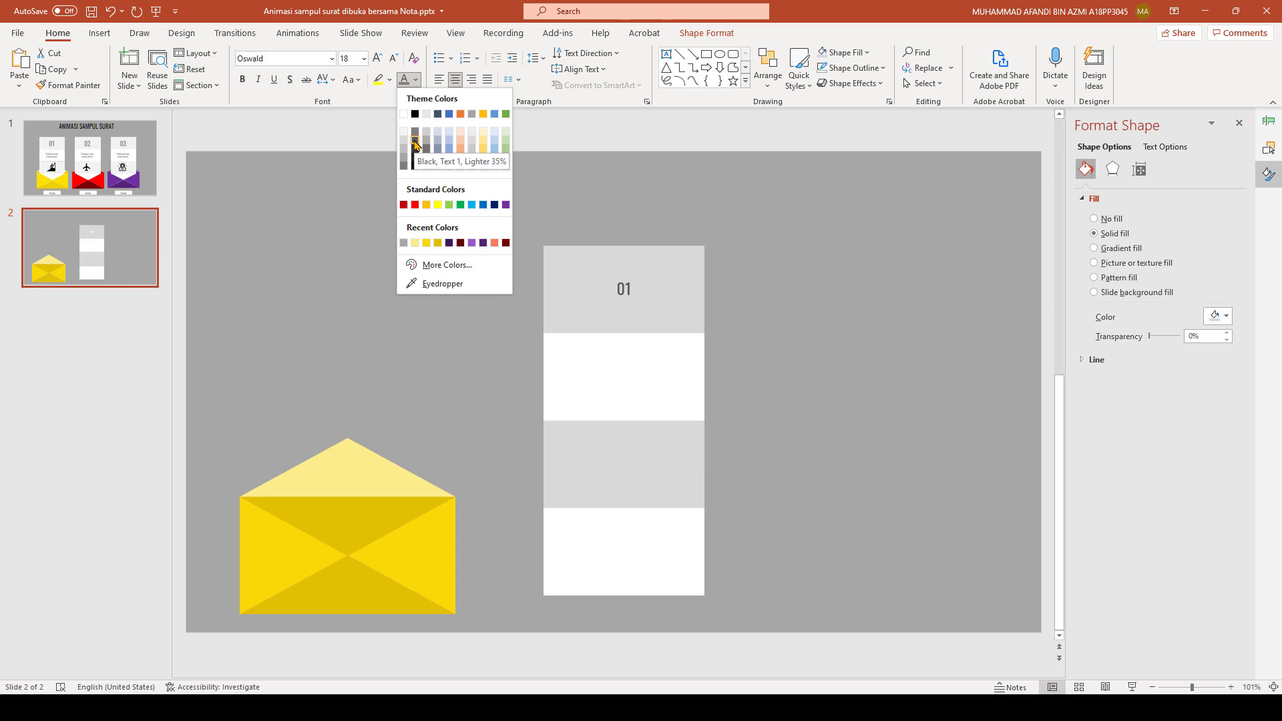
pyautogui.click(415, 142)
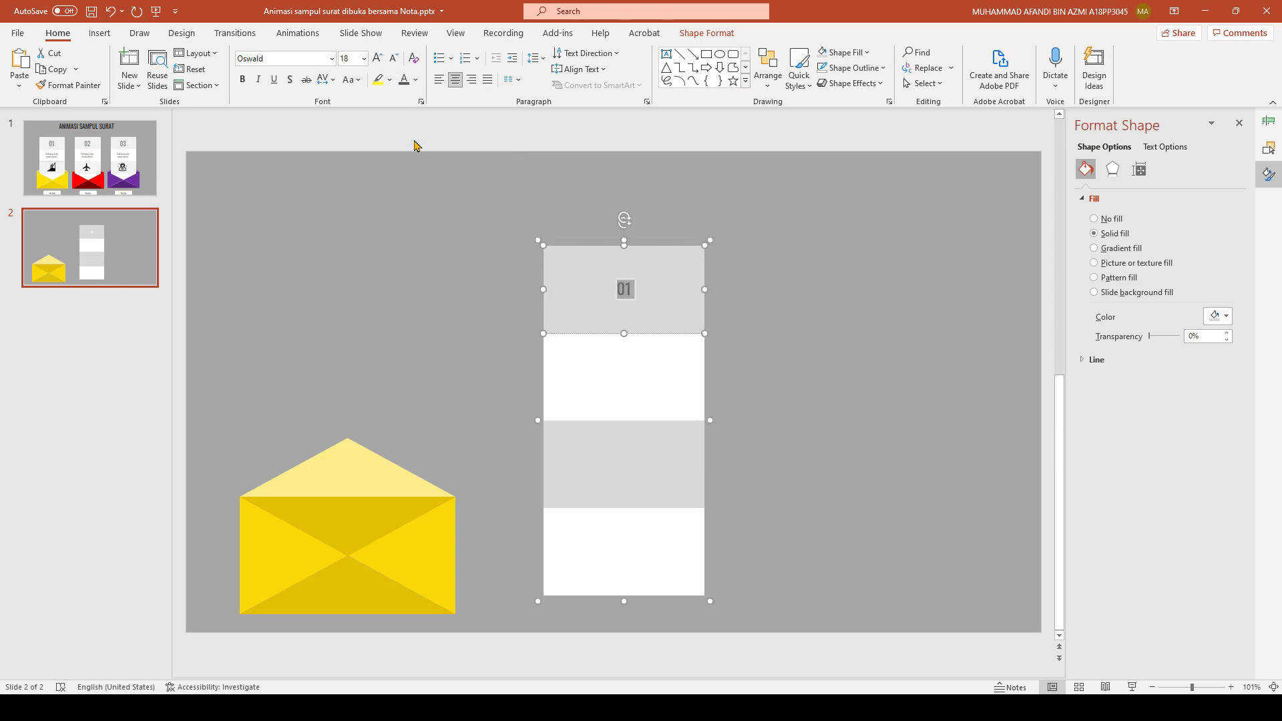
pyautogui.click(379, 59)
pyautogui.click(378, 59)
pyautogui.click(378, 59)
pyautogui.click(378, 58)
pyautogui.click(378, 59)
pyautogui.click(378, 59)
pyautogui.click(379, 59)
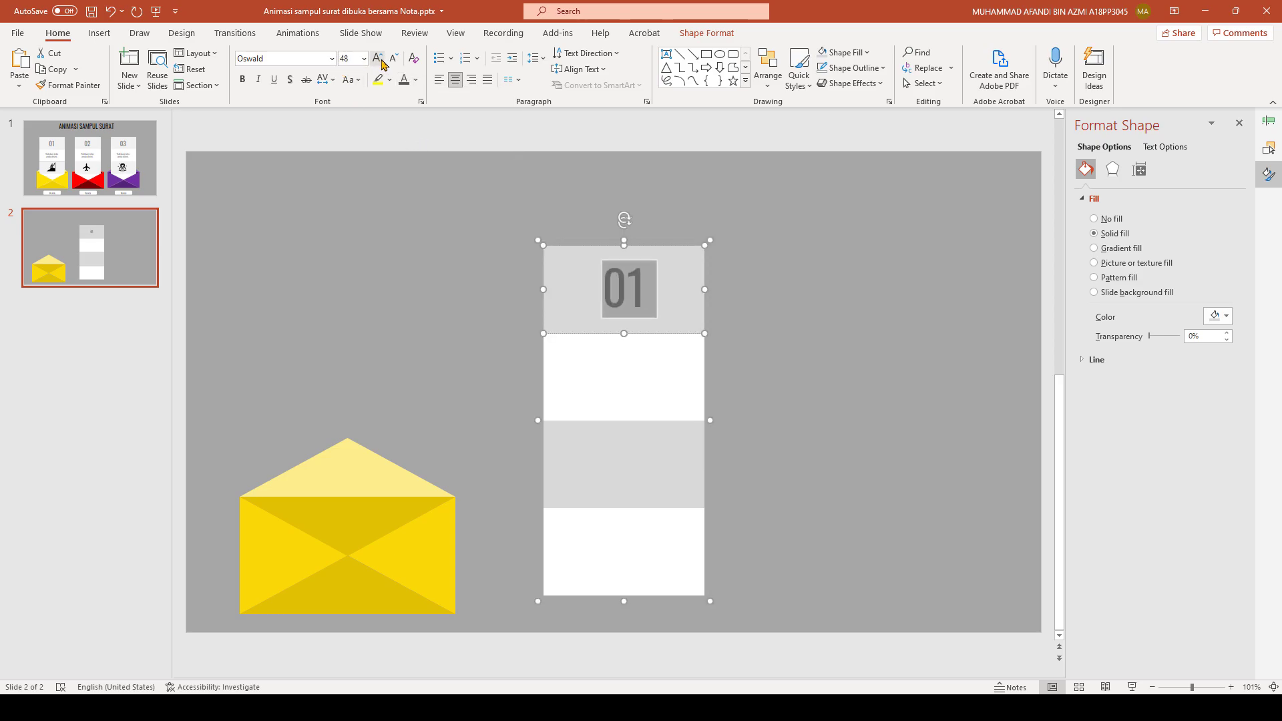
pyautogui.click(378, 59)
pyautogui.click(379, 59)
pyautogui.click(379, 59)
pyautogui.click(651, 287)
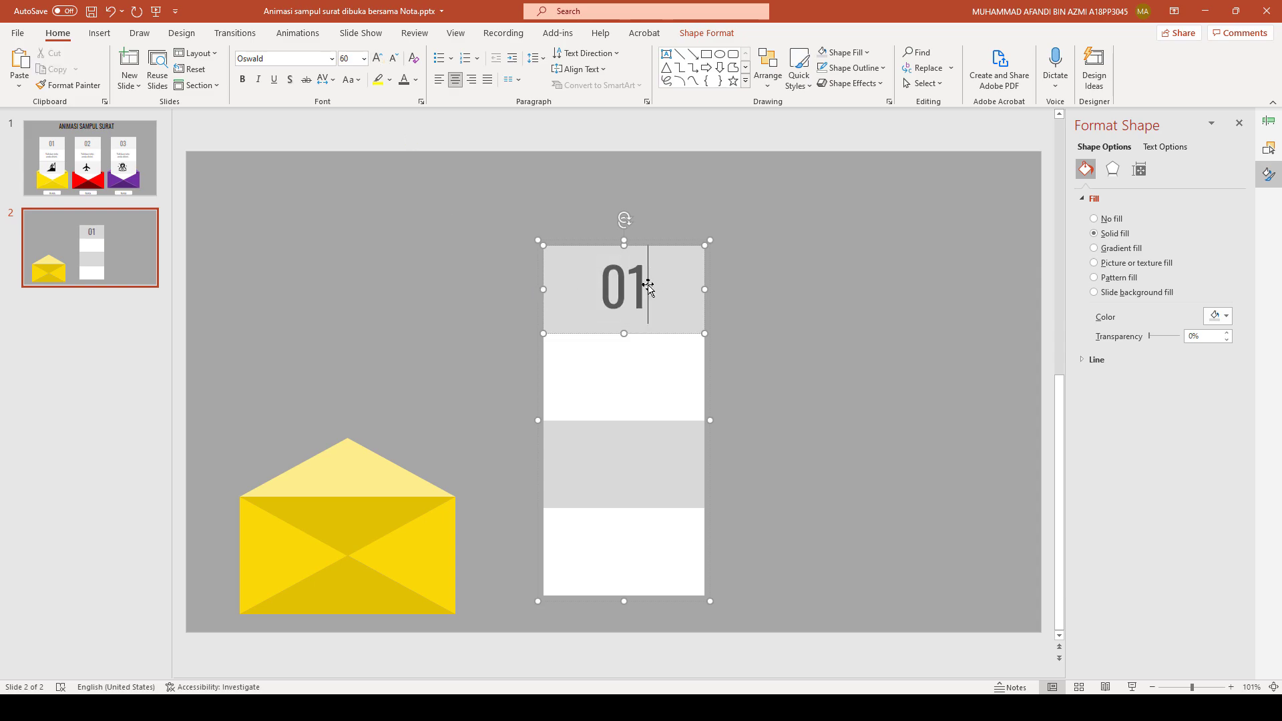
pyautogui.click(622, 372)
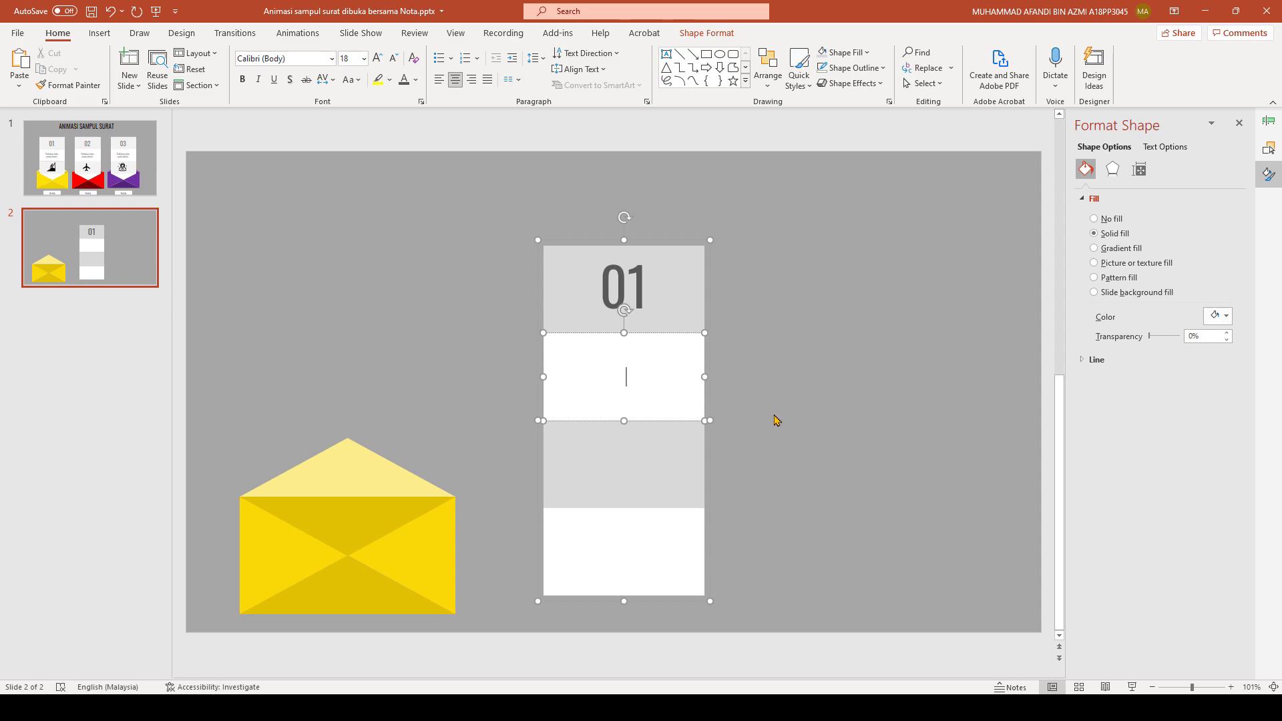
pyautogui.hotkey('alt', 'shift')
# - Make the white section's text White, Background 1, Darker 50% and type 'Tulis ayat anda disini'
pyautogui.hotkey('ctrl', 'a')
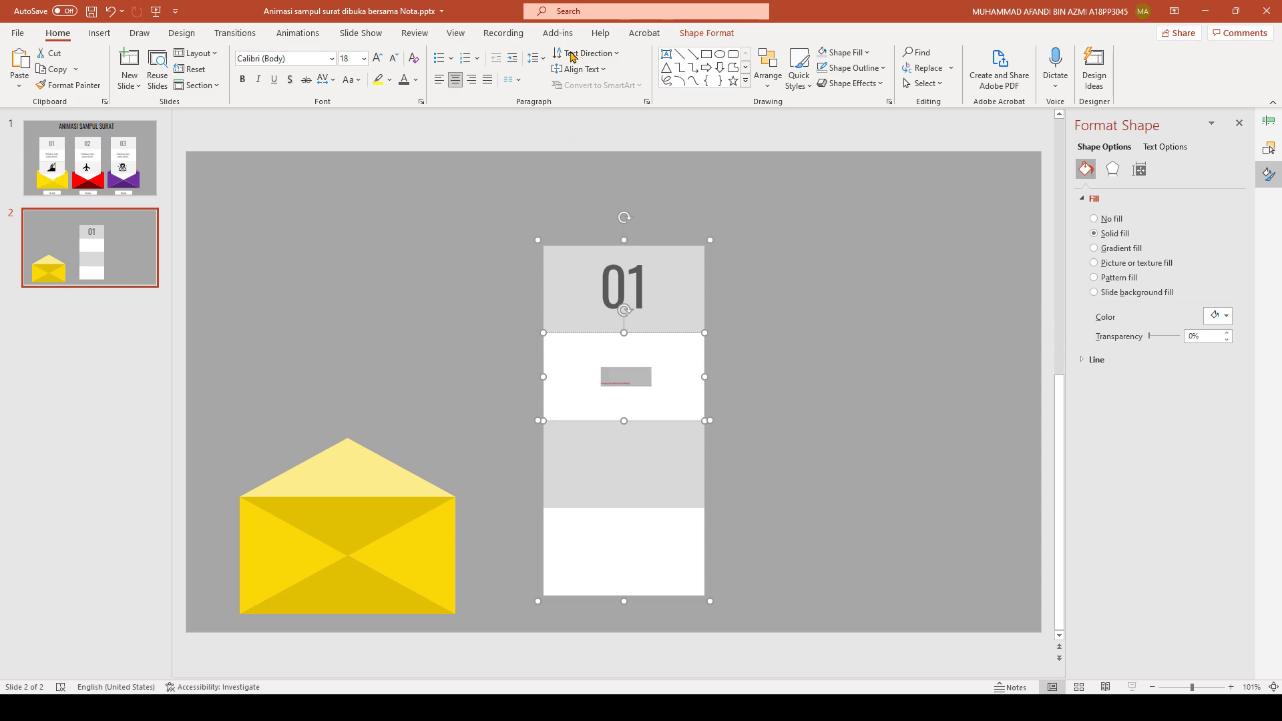
pyautogui.click(416, 80)
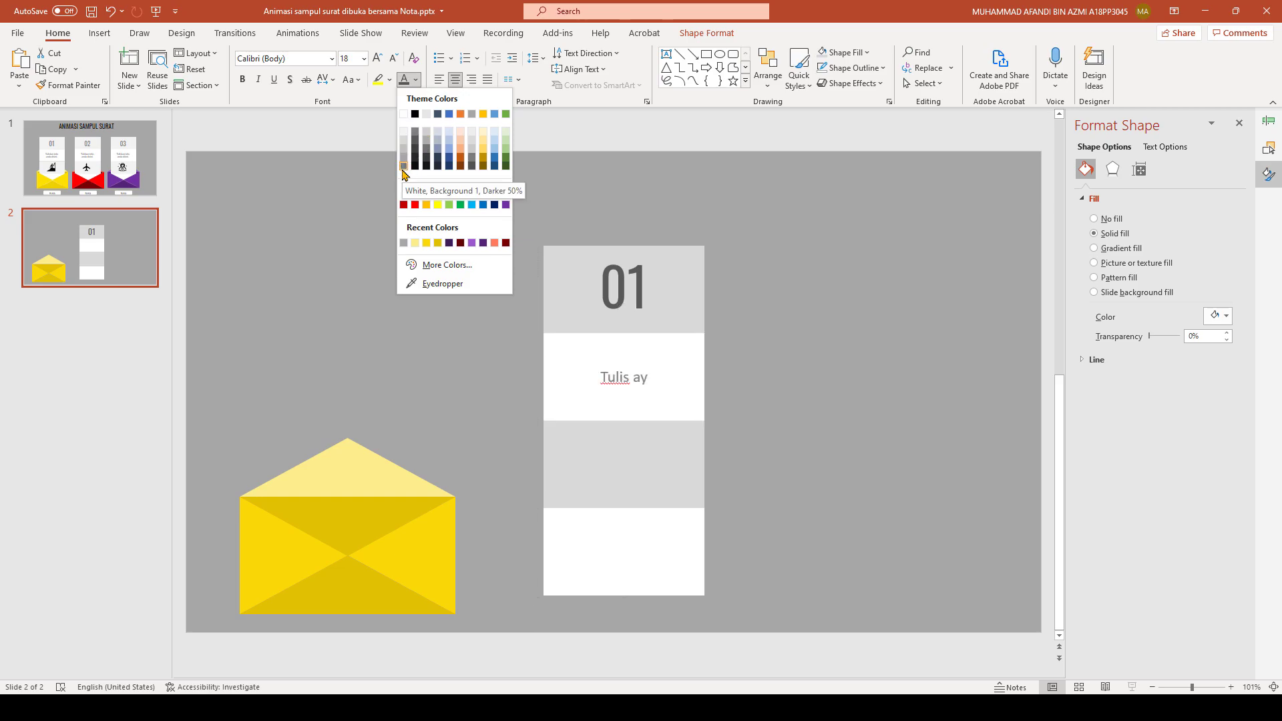
pyautogui.click(403, 167)
pyautogui.click(633, 380)
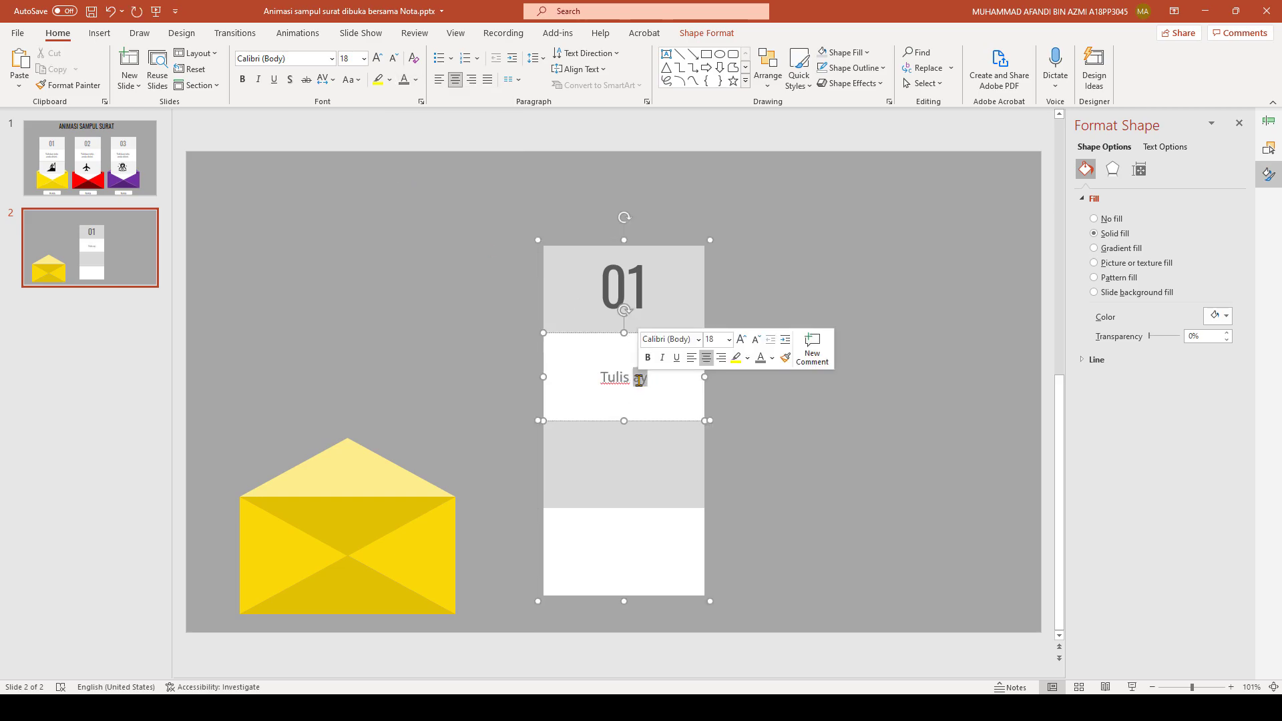
pyautogui.write('at ana')
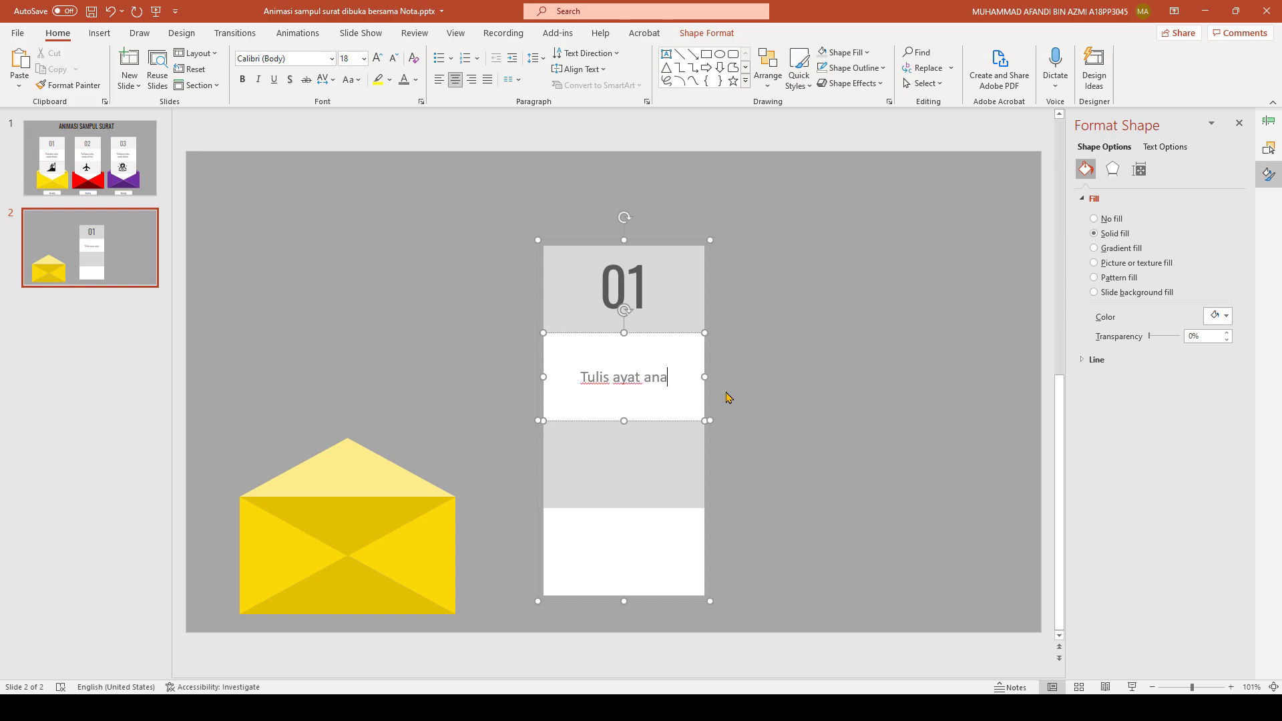
pyautogui.press('BackSpace')
pyautogui.write('da disini')
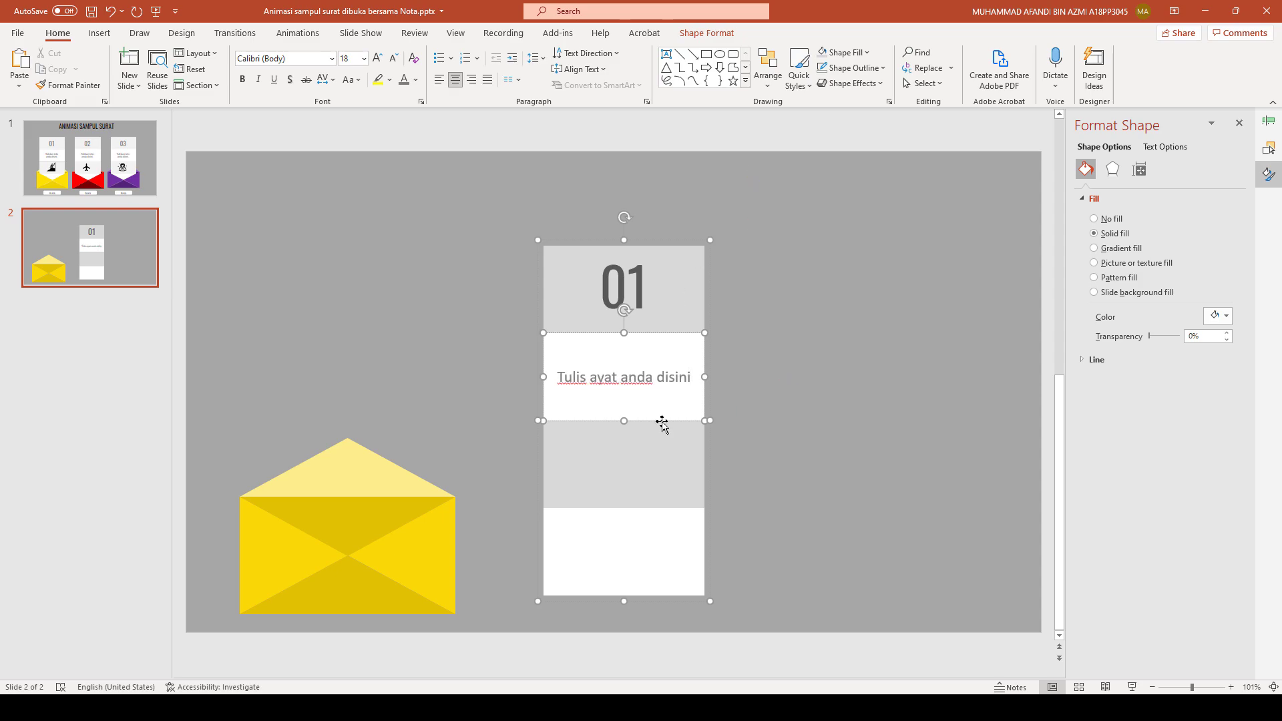
pyautogui.click(634, 473)
pyautogui.click(631, 471)
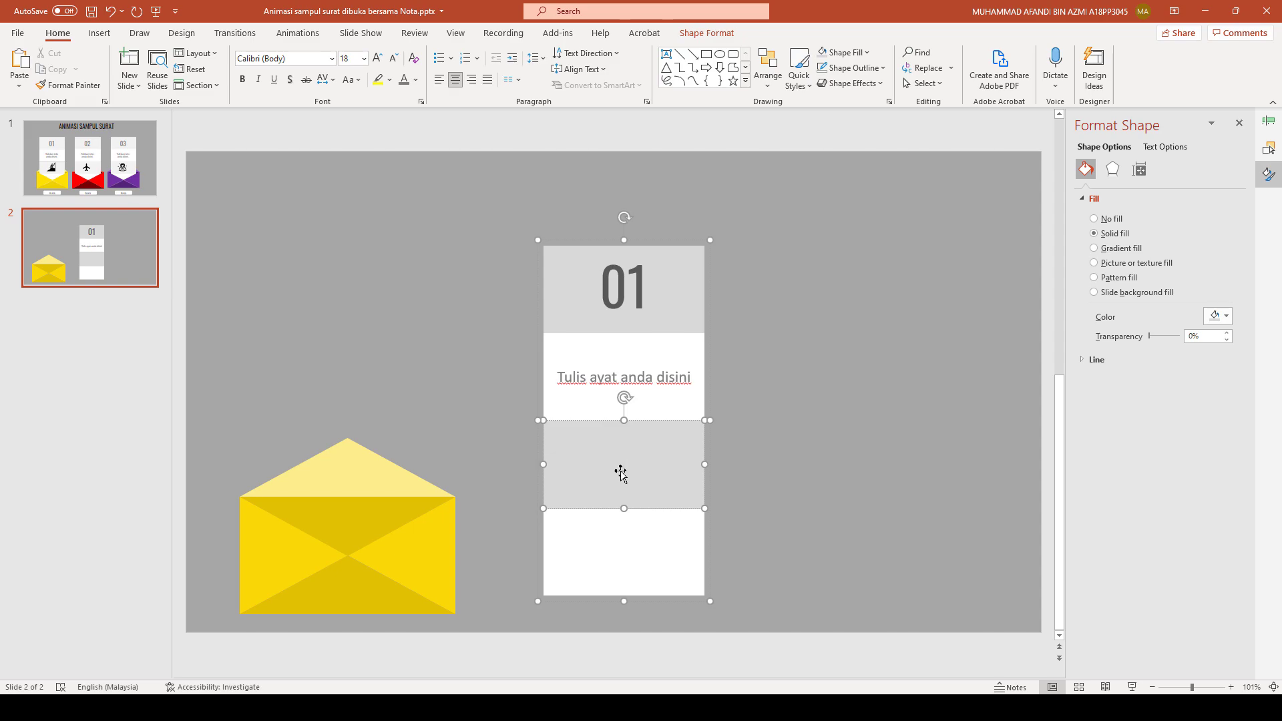
# - Insert the black abacus icon from the Icons library onto the card
pyautogui.click(102, 35)
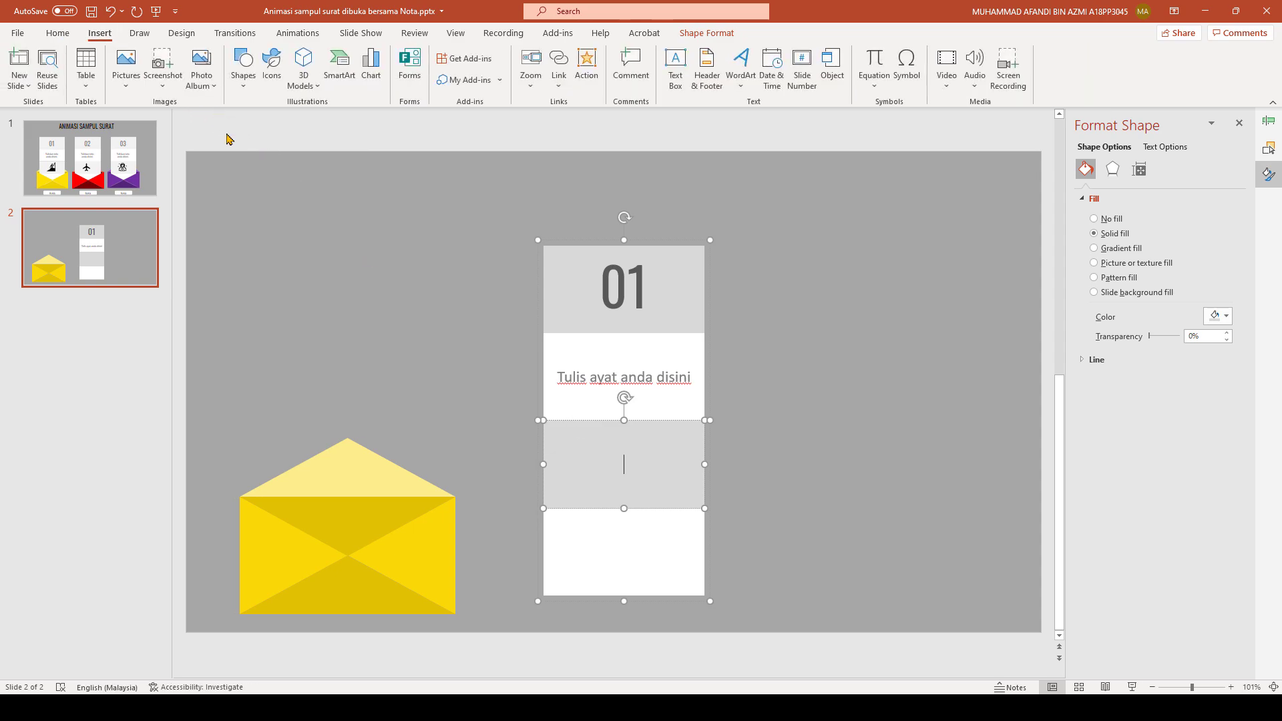
pyautogui.click(272, 67)
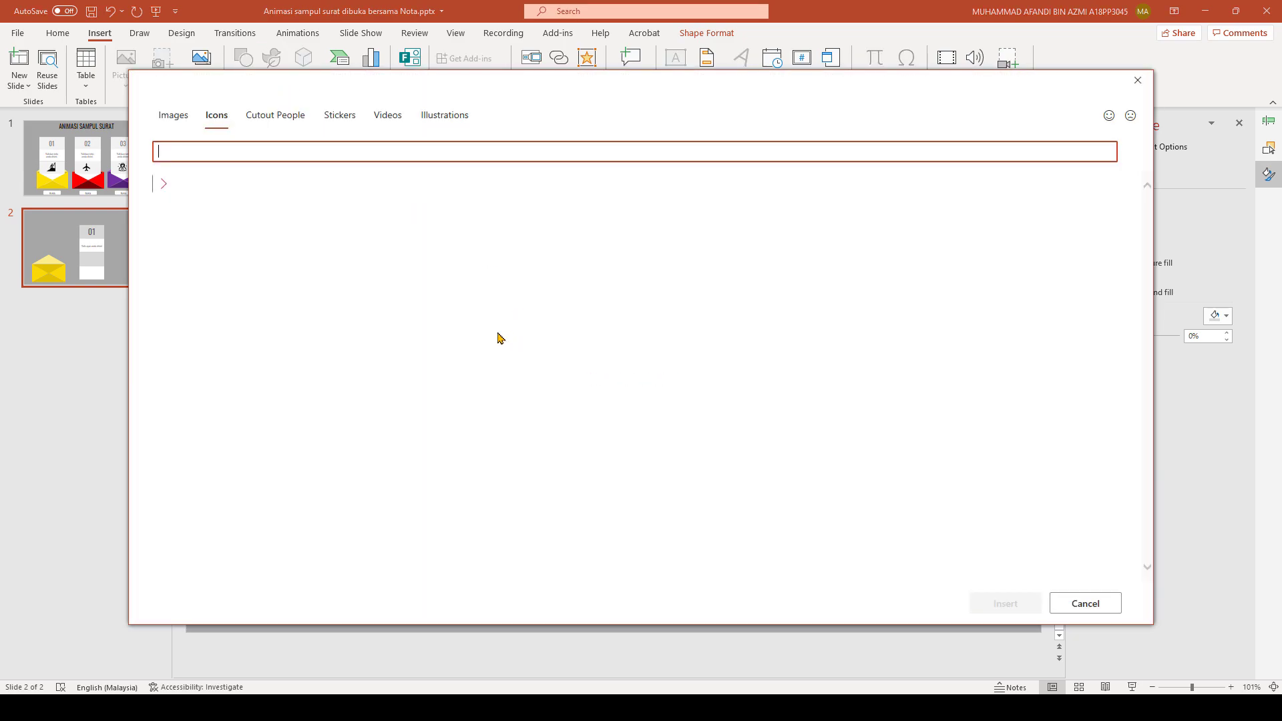
pyautogui.click(189, 125)
pyautogui.click(211, 123)
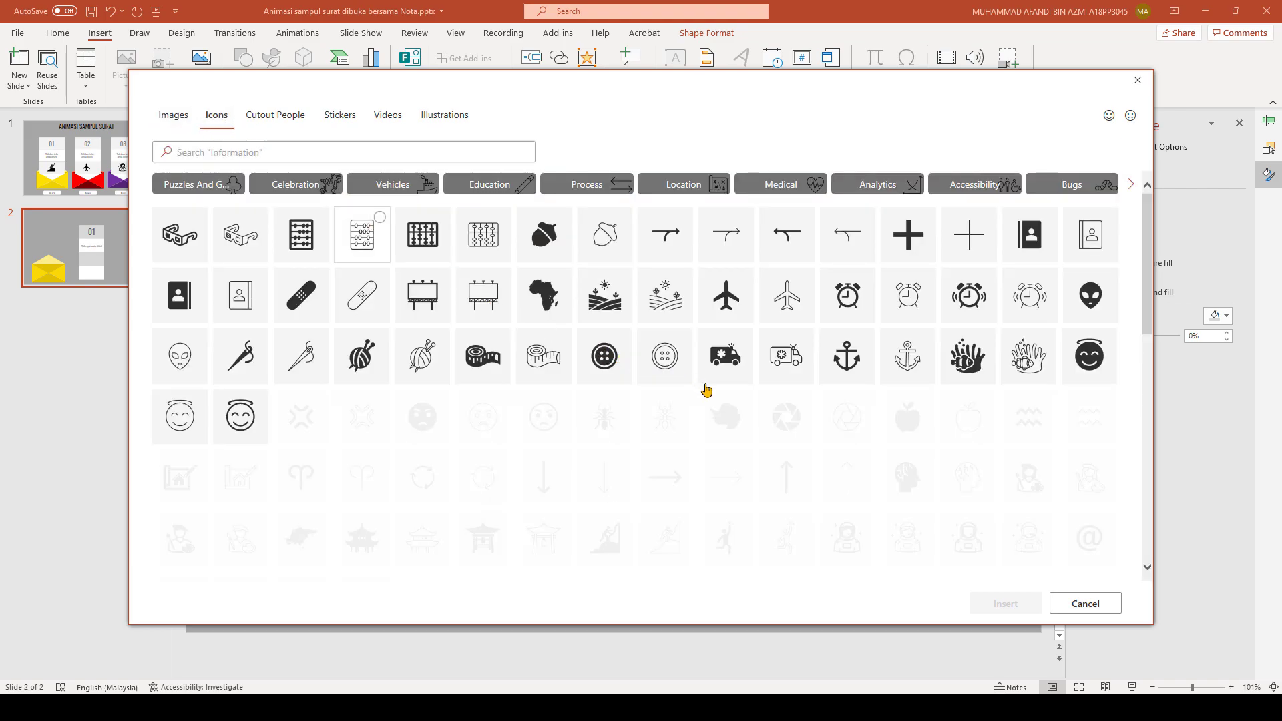
pyautogui.scroll(-1, 791, 427)
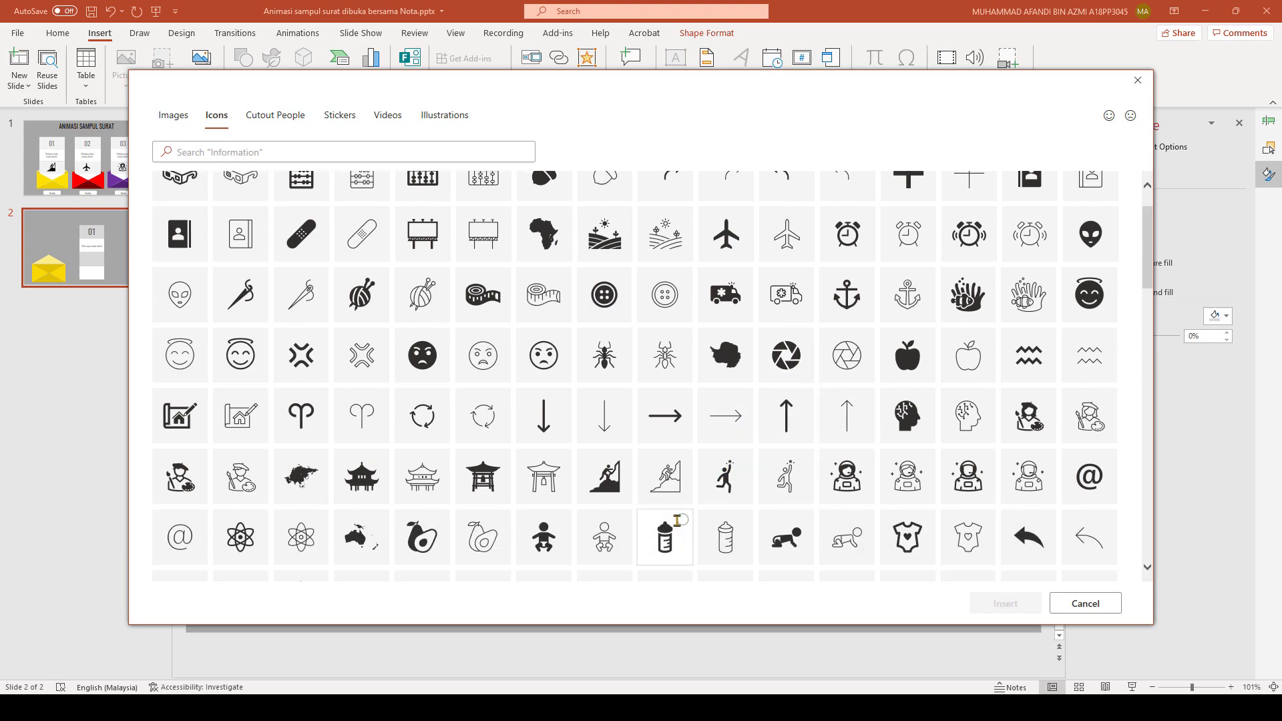
pyautogui.scroll(-1, 677, 520)
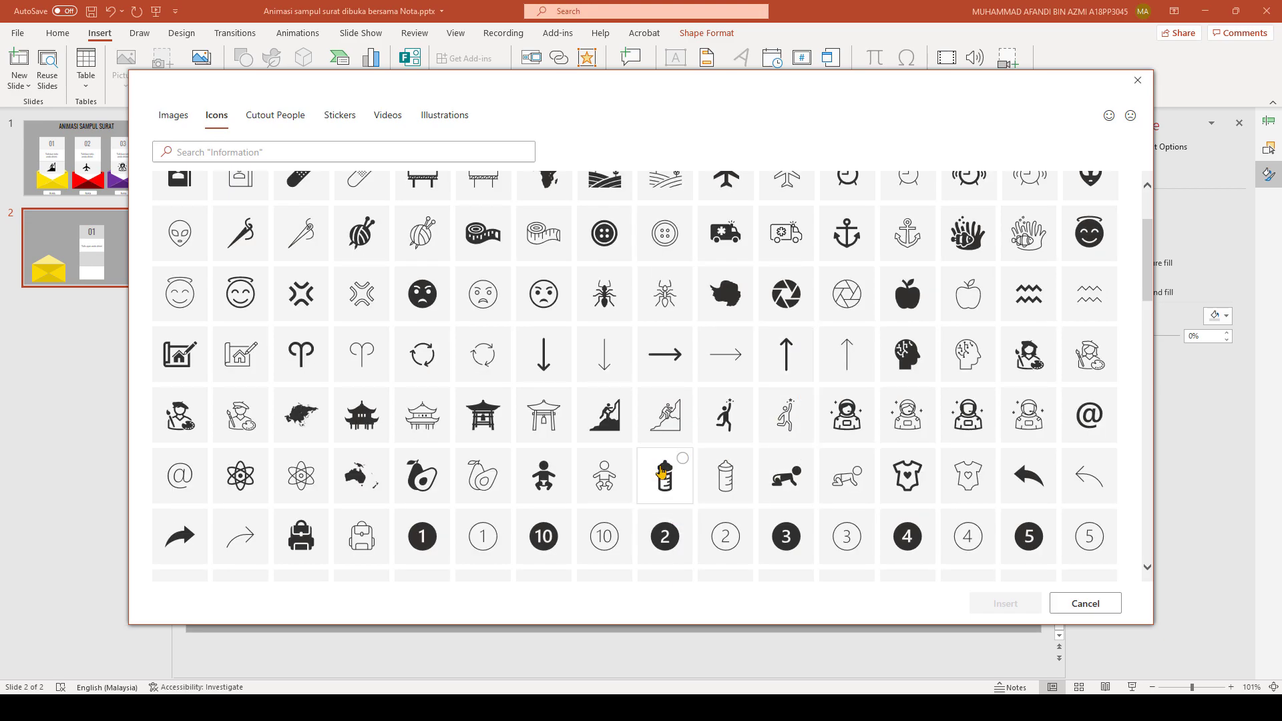
pyautogui.scroll(2, 664, 467)
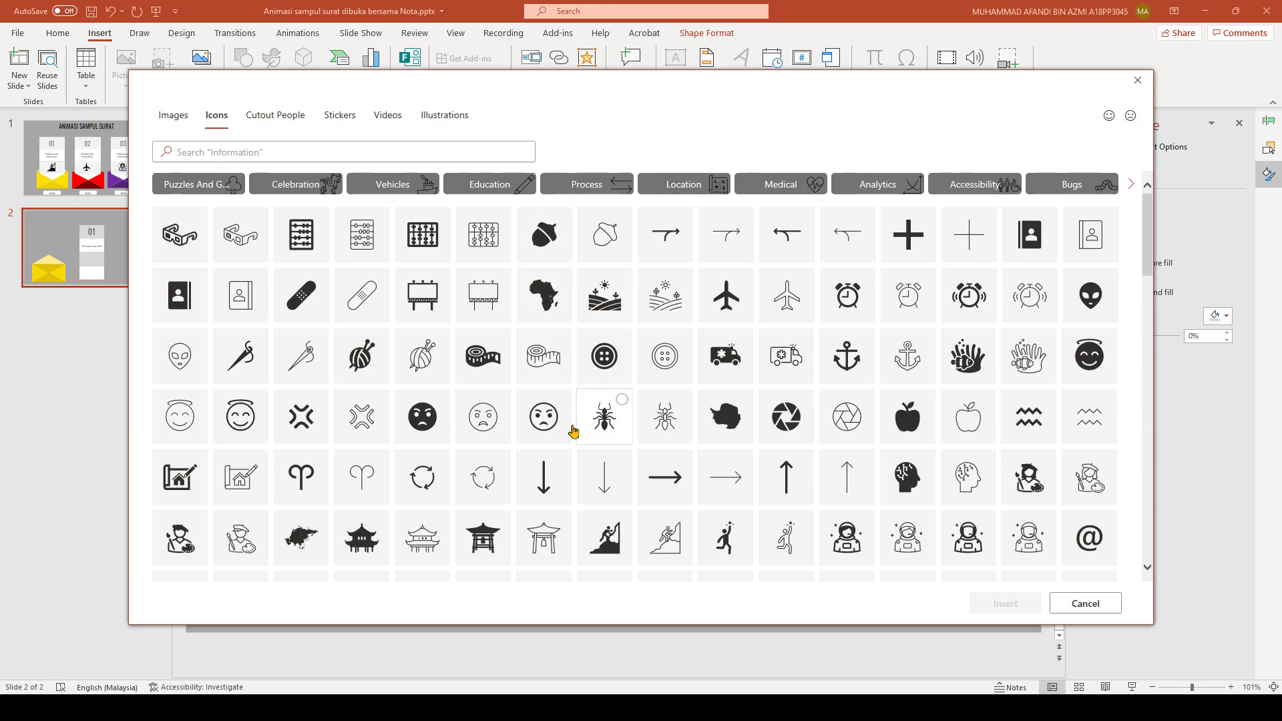
pyautogui.scroll(-1, 534, 455)
pyautogui.scroll(1, 390, 423)
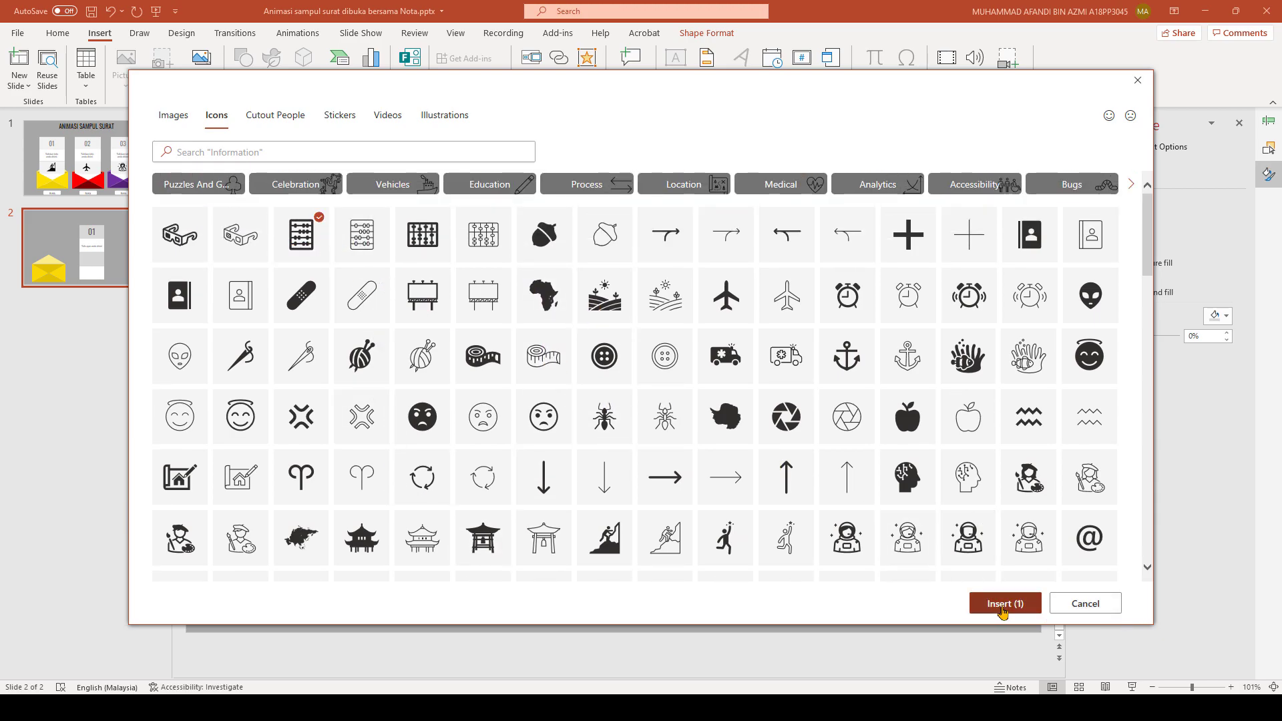
pyautogui.click(1005, 604)
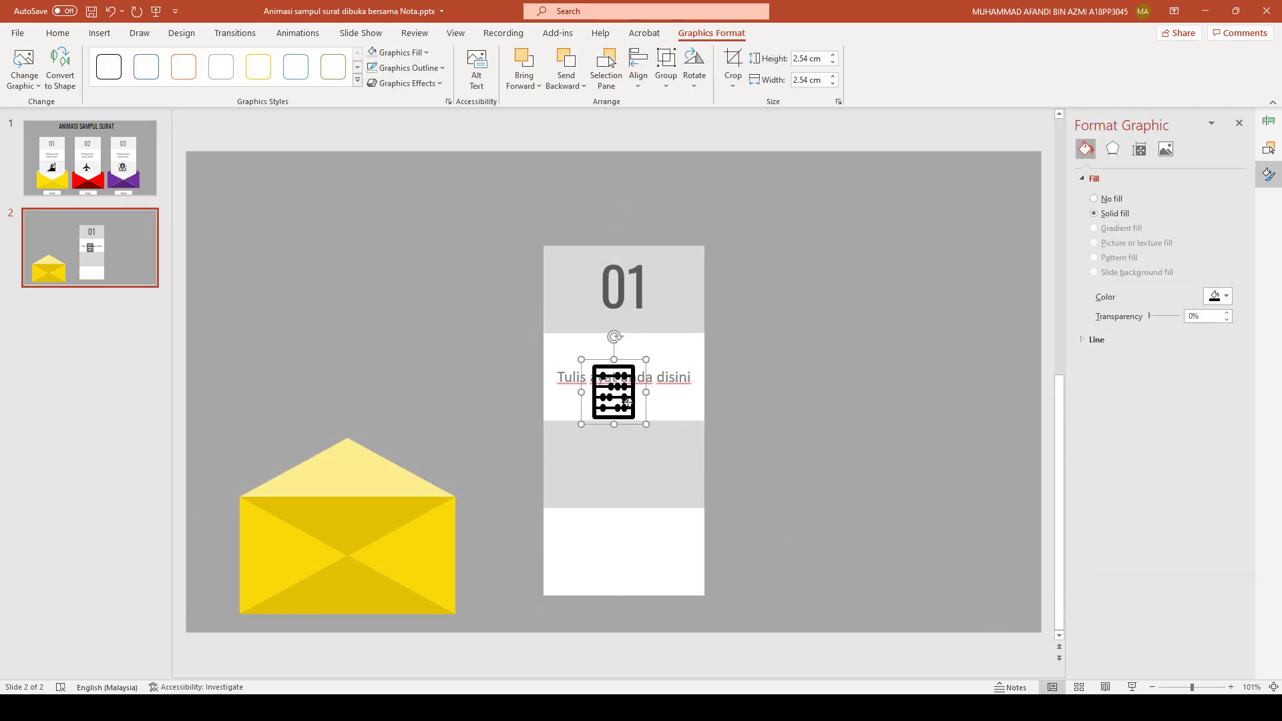
# - Drop the abacus icon into the card's grey strip and shift the whole card left over the envelope
pyautogui.moveTo(628, 400); pyautogui.dragTo(633, 470)
pyautogui.moveTo(752, 621); pyautogui.dragTo(525, 214)
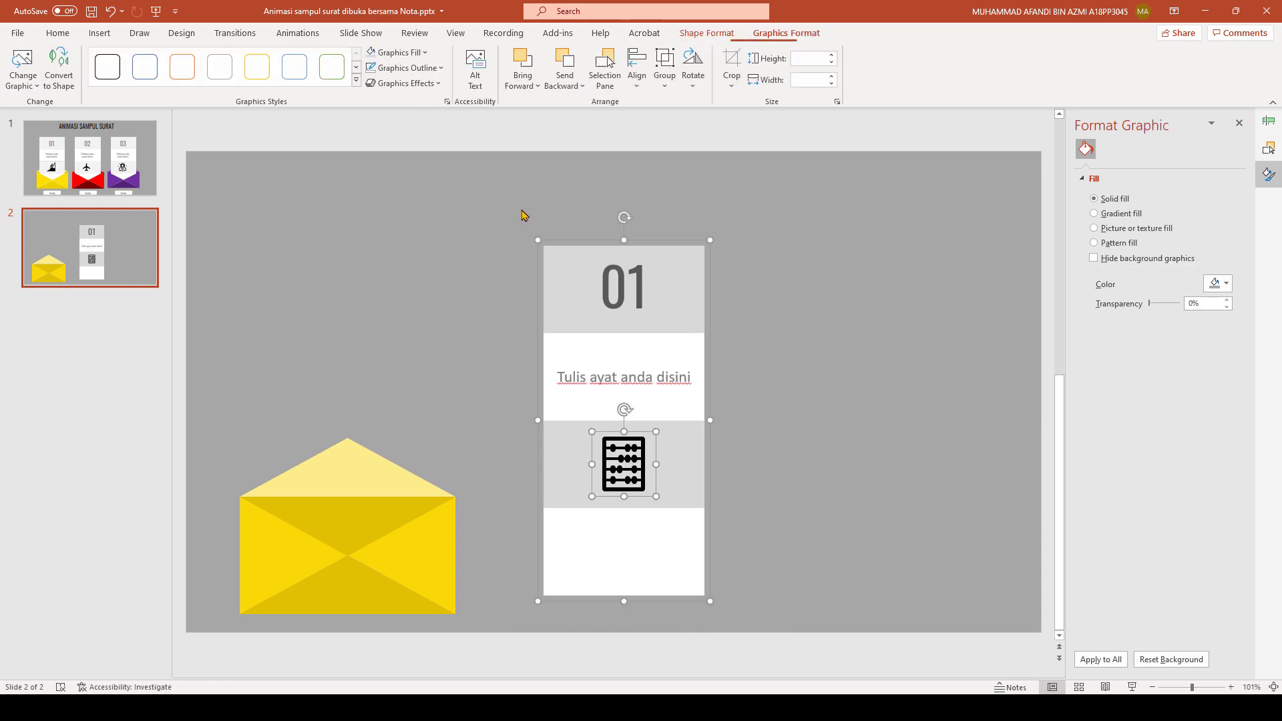
pyautogui.moveTo(688, 347); pyautogui.dragTo(414, 340)
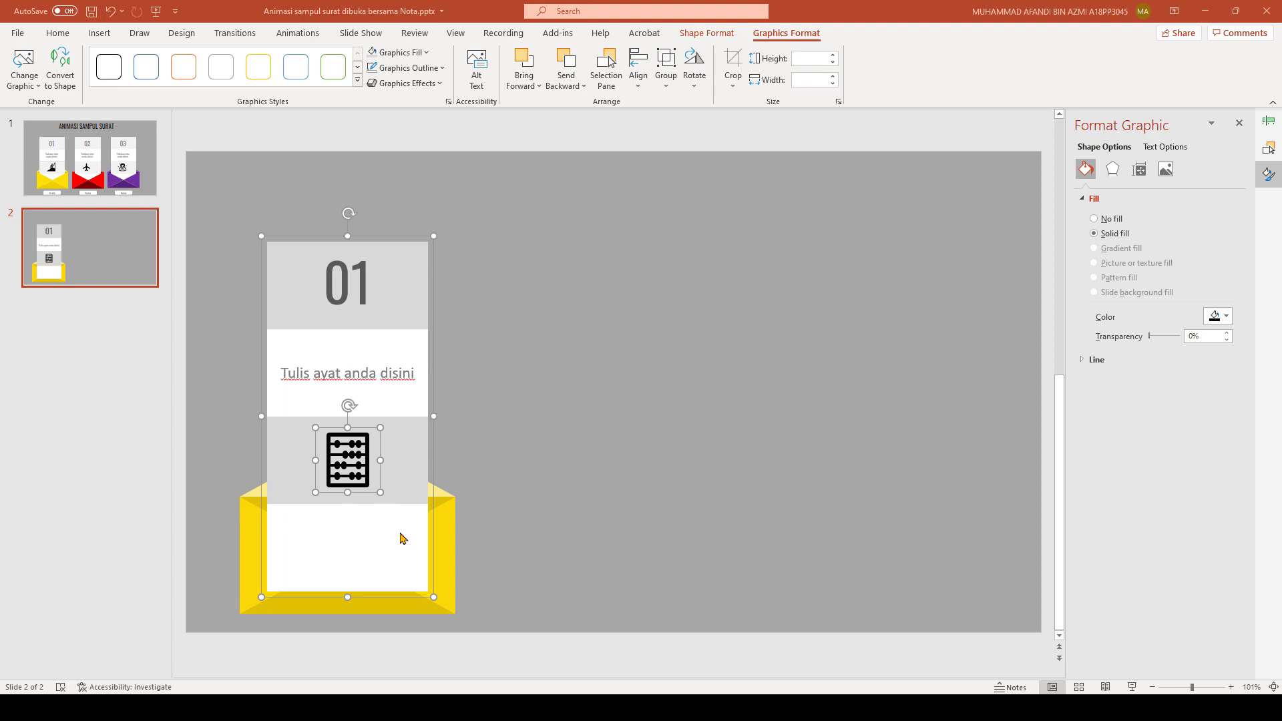
# - Send the card backward and behind the envelope with Send Backward and Send to Back
pyautogui.rightClick(425, 483)
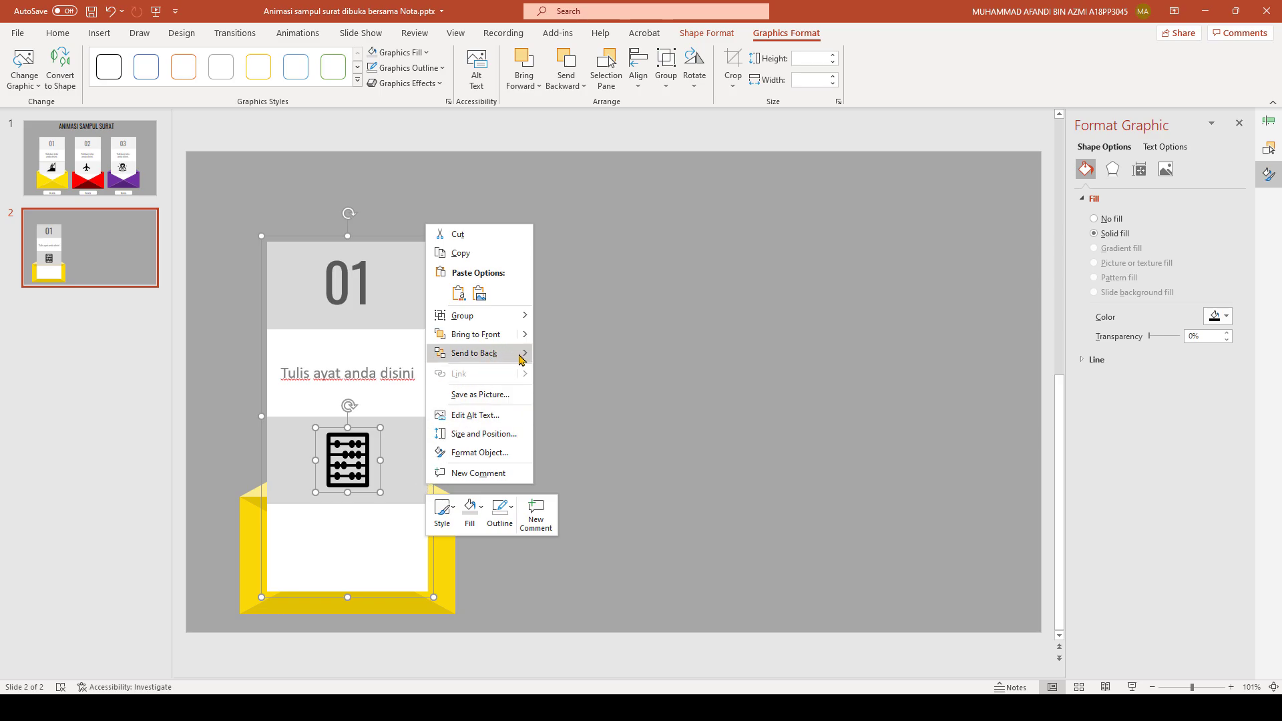
pyautogui.moveTo(523, 354)
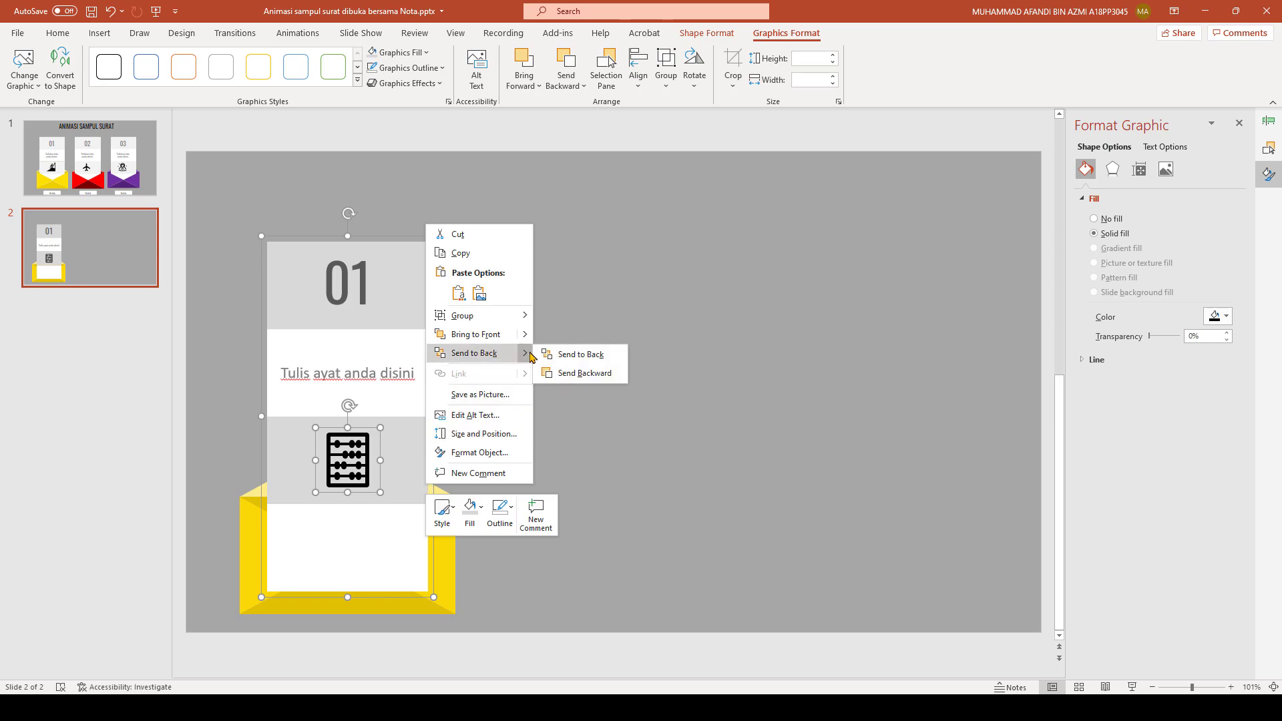
pyautogui.click(581, 378)
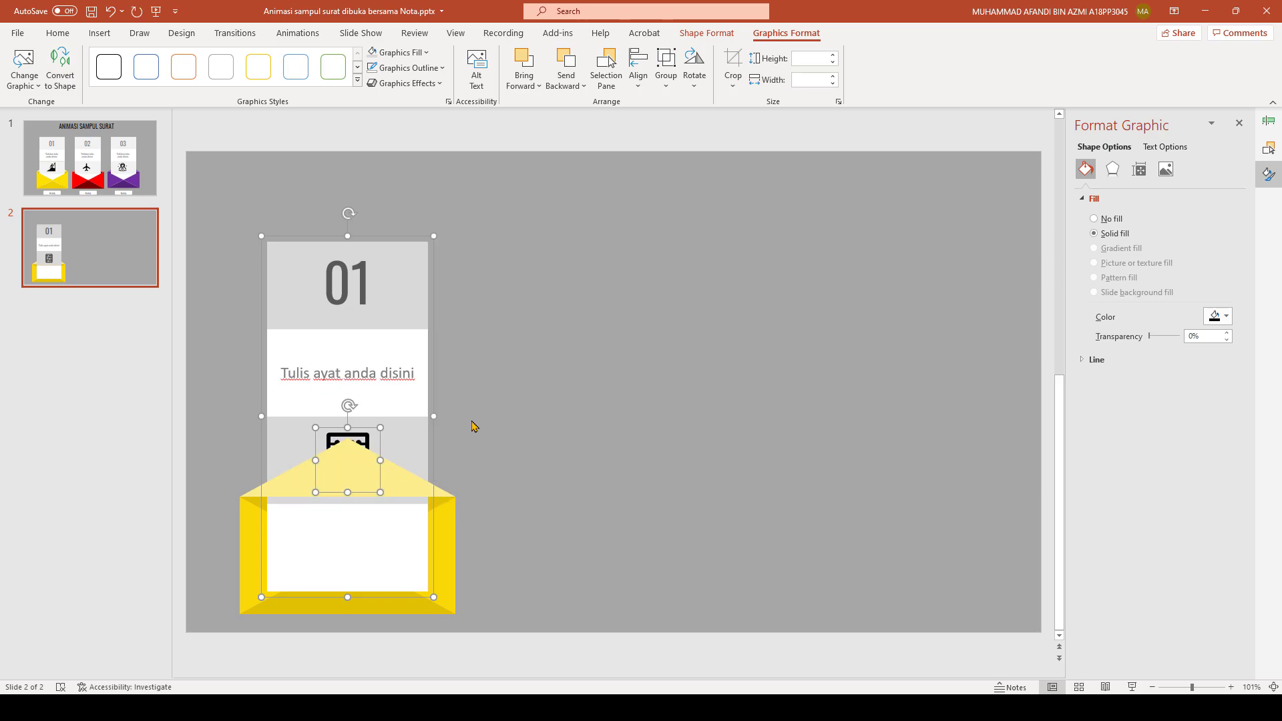
pyautogui.rightClick(426, 448)
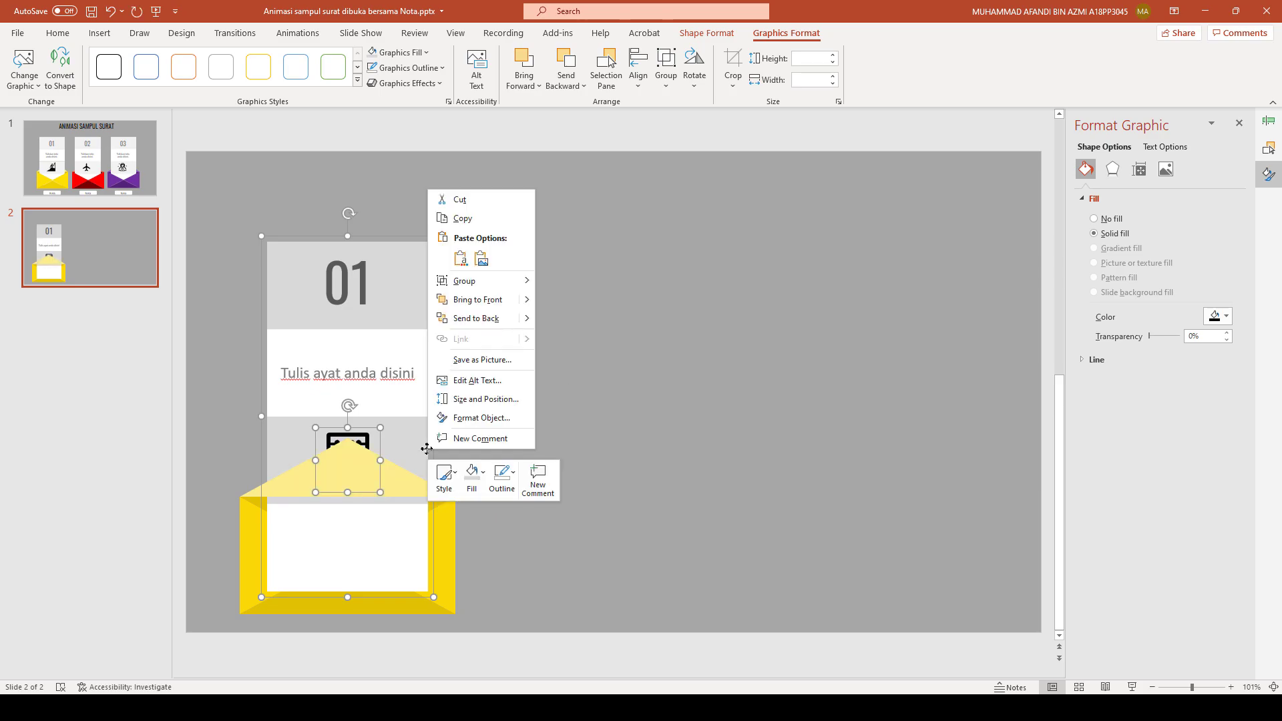
pyautogui.click(546, 327)
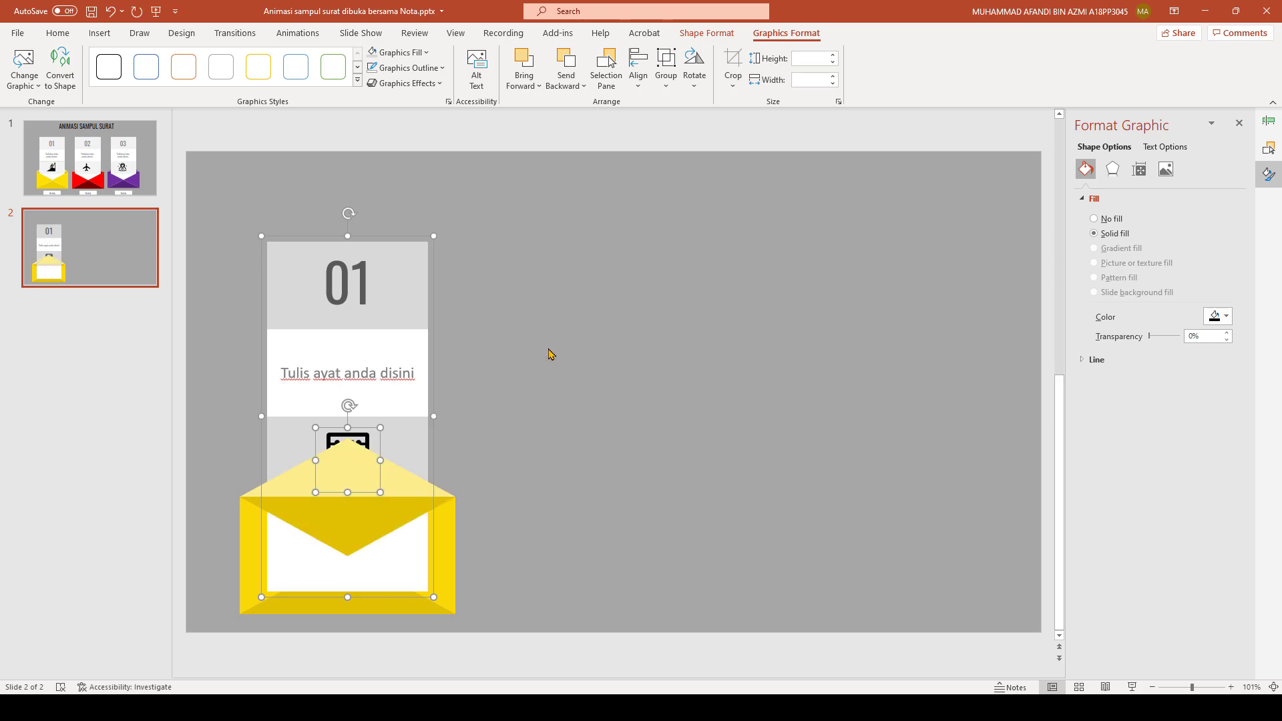
pyautogui.rightClick(408, 433)
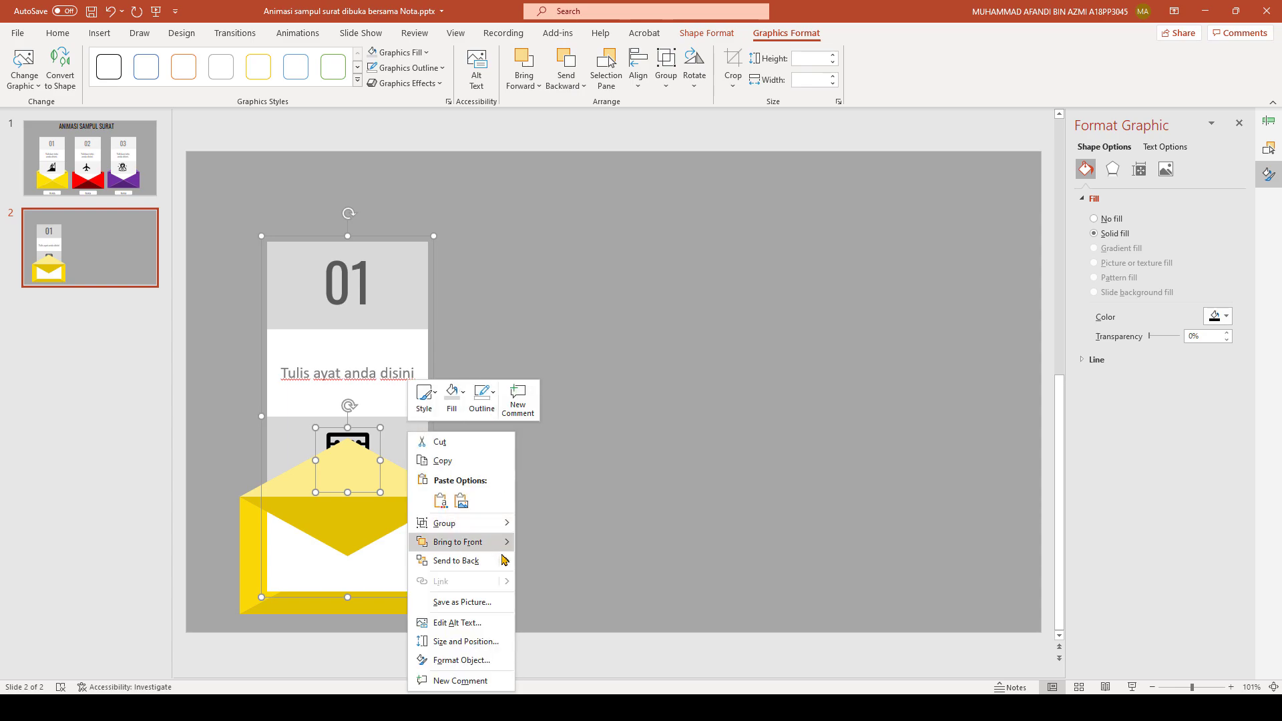
pyautogui.moveTo(503, 561)
pyautogui.click(554, 584)
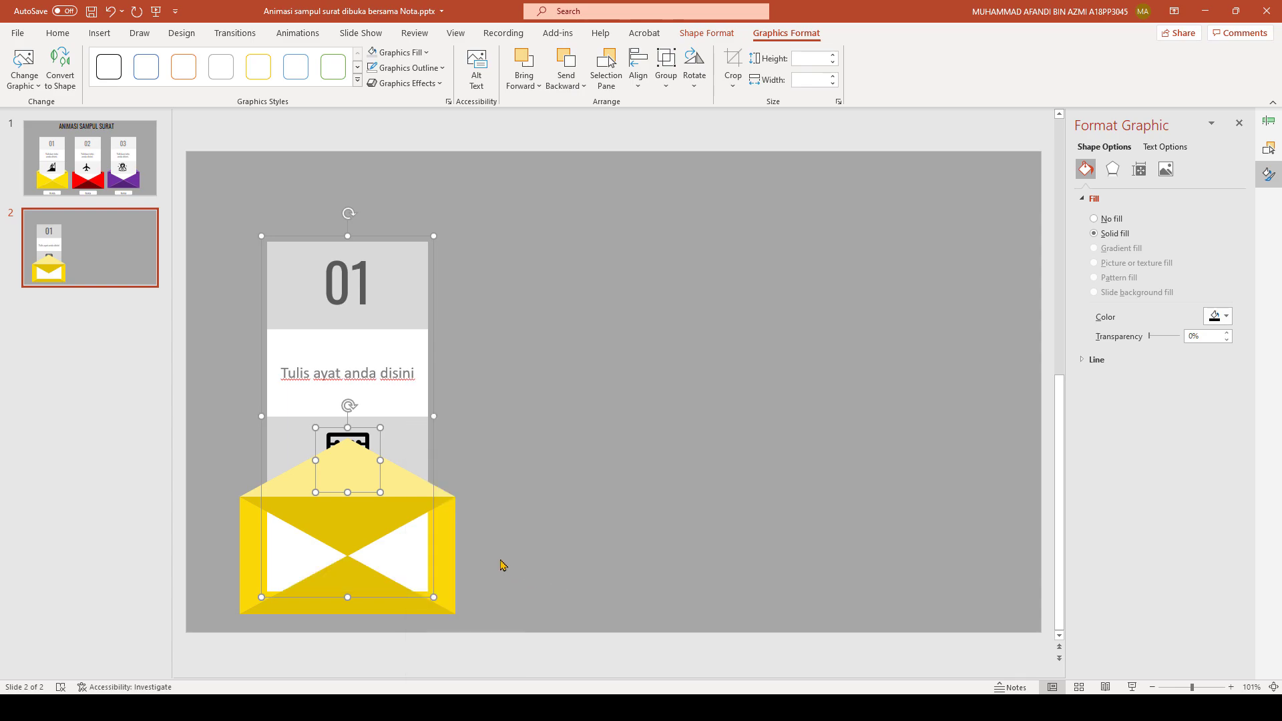
pyautogui.rightClick(427, 460)
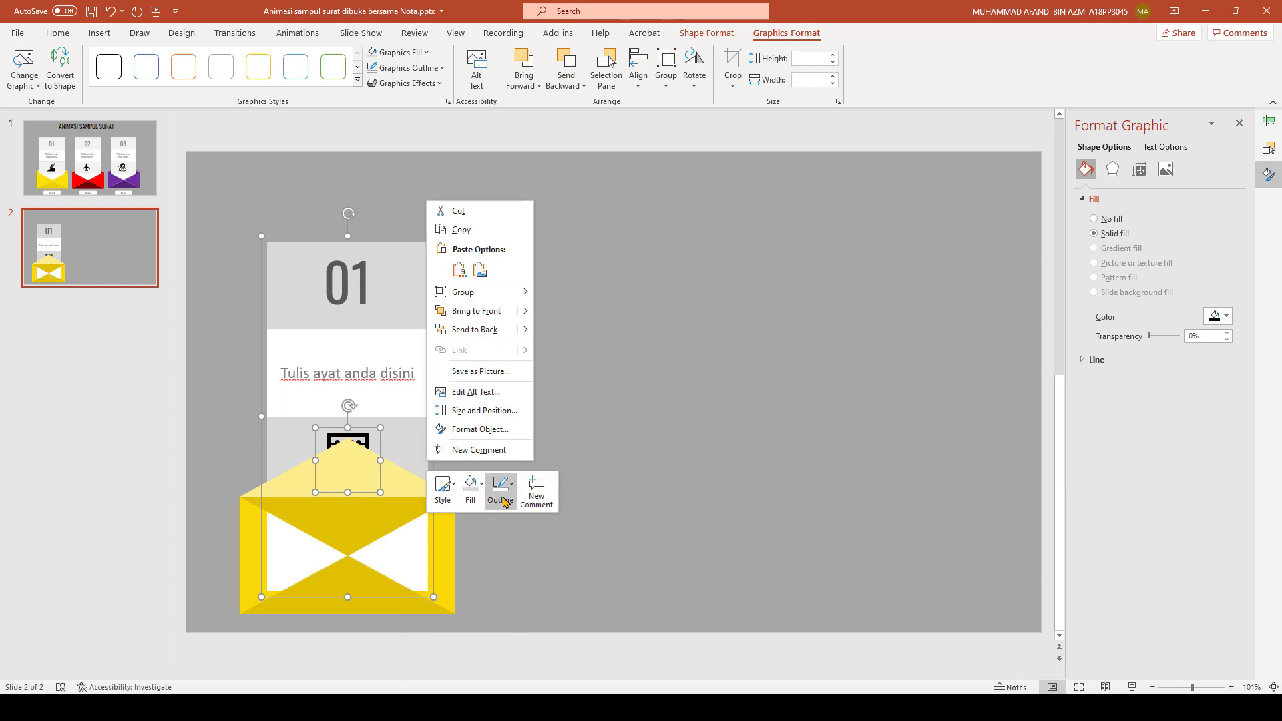
pyautogui.click(493, 332)
pyautogui.click(492, 413)
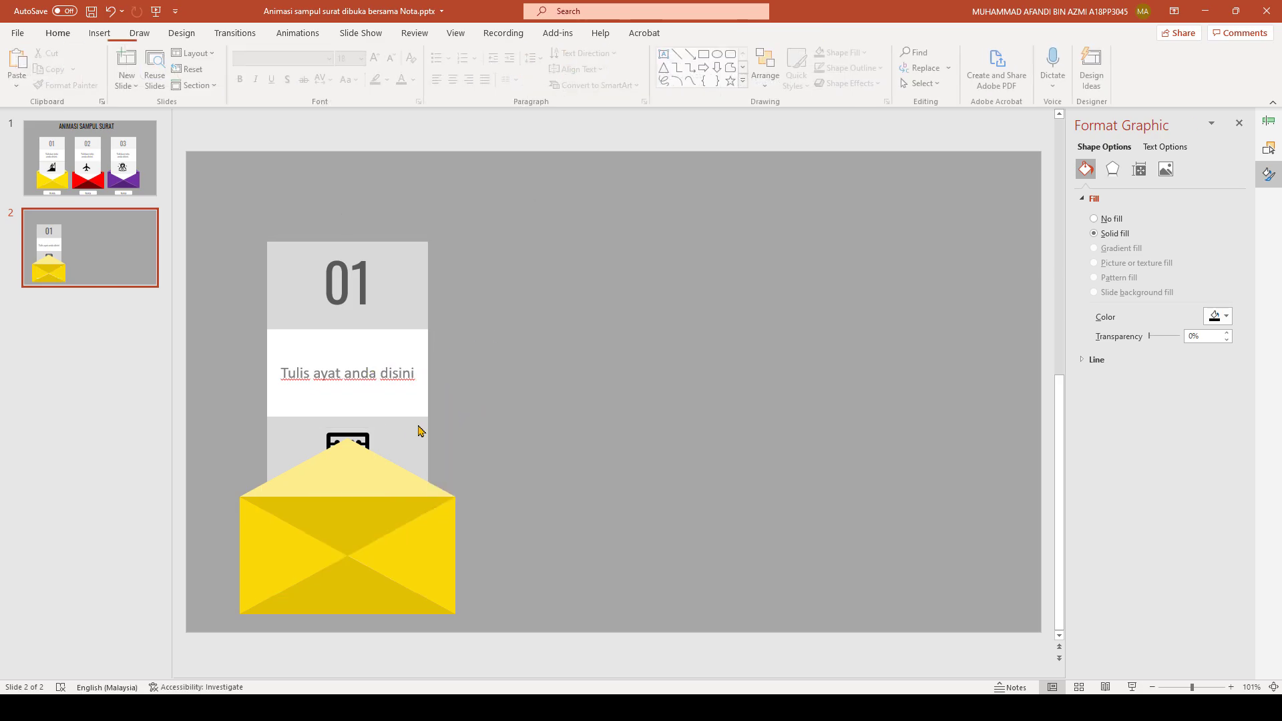
# - Reorder the envelope front and flap layers so the card sits tucked inside the envelope
pyautogui.click(352, 515)
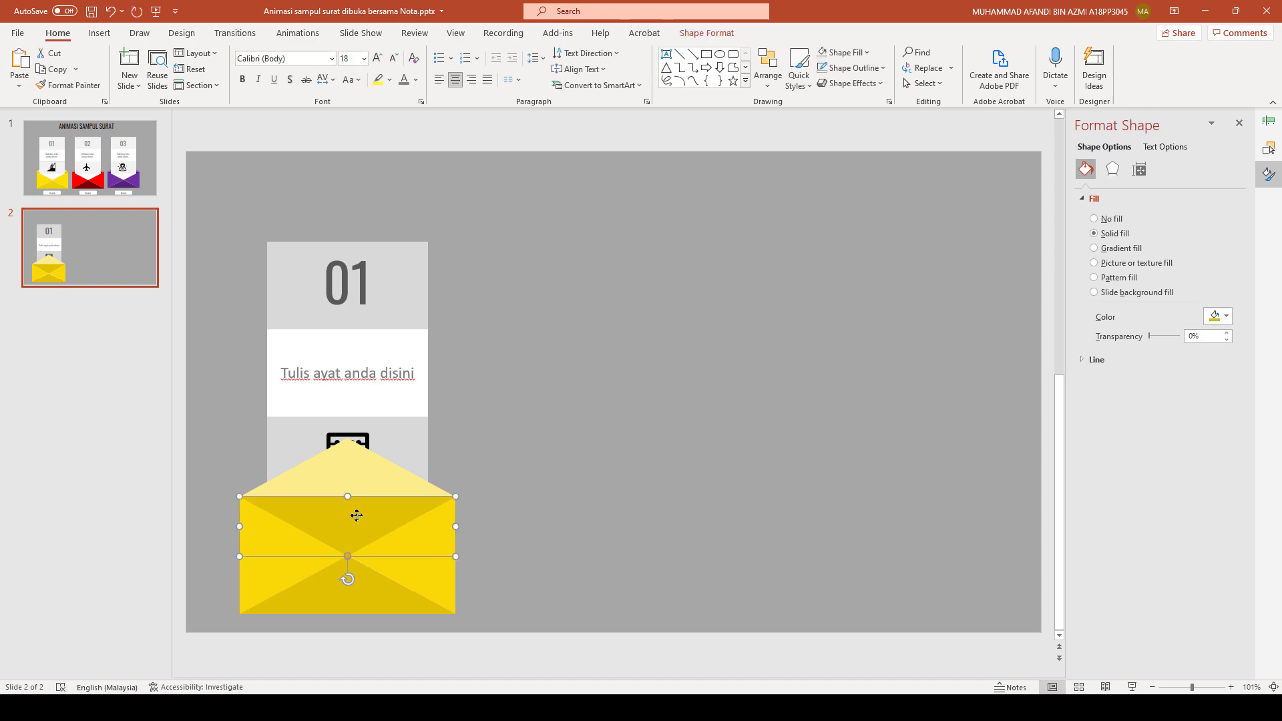
pyautogui.rightClick(357, 516)
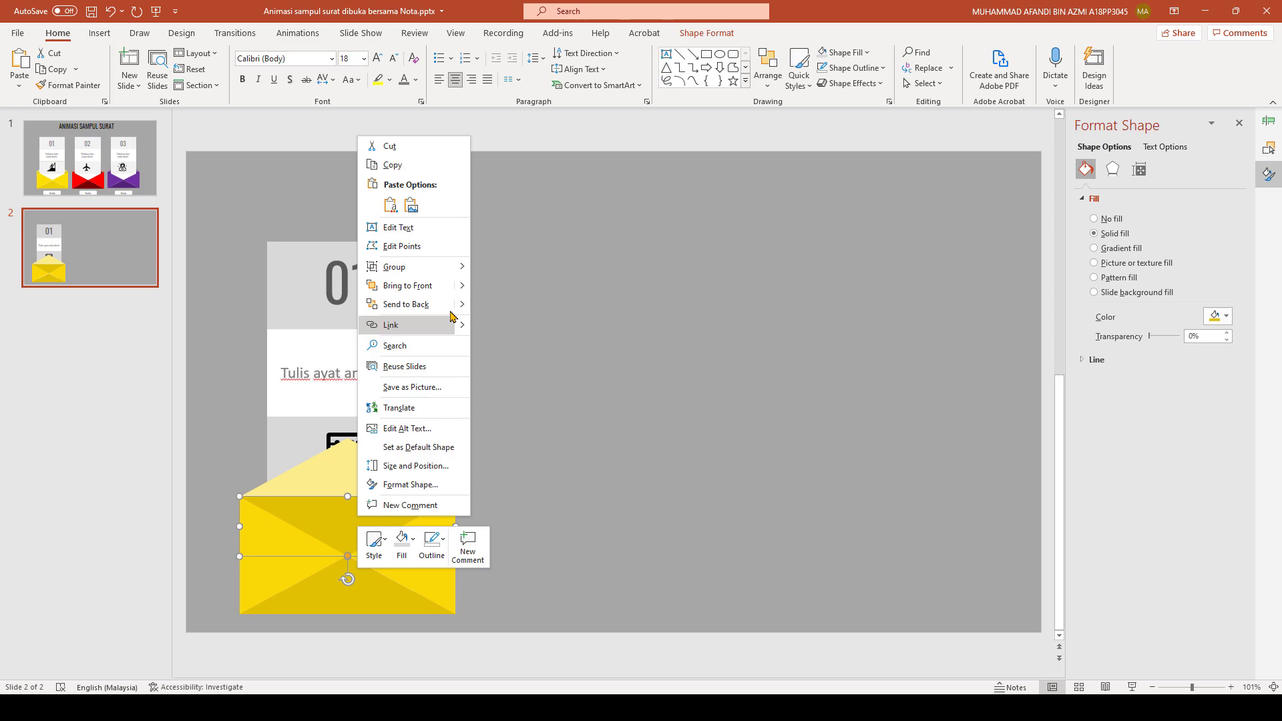
pyautogui.click(434, 311)
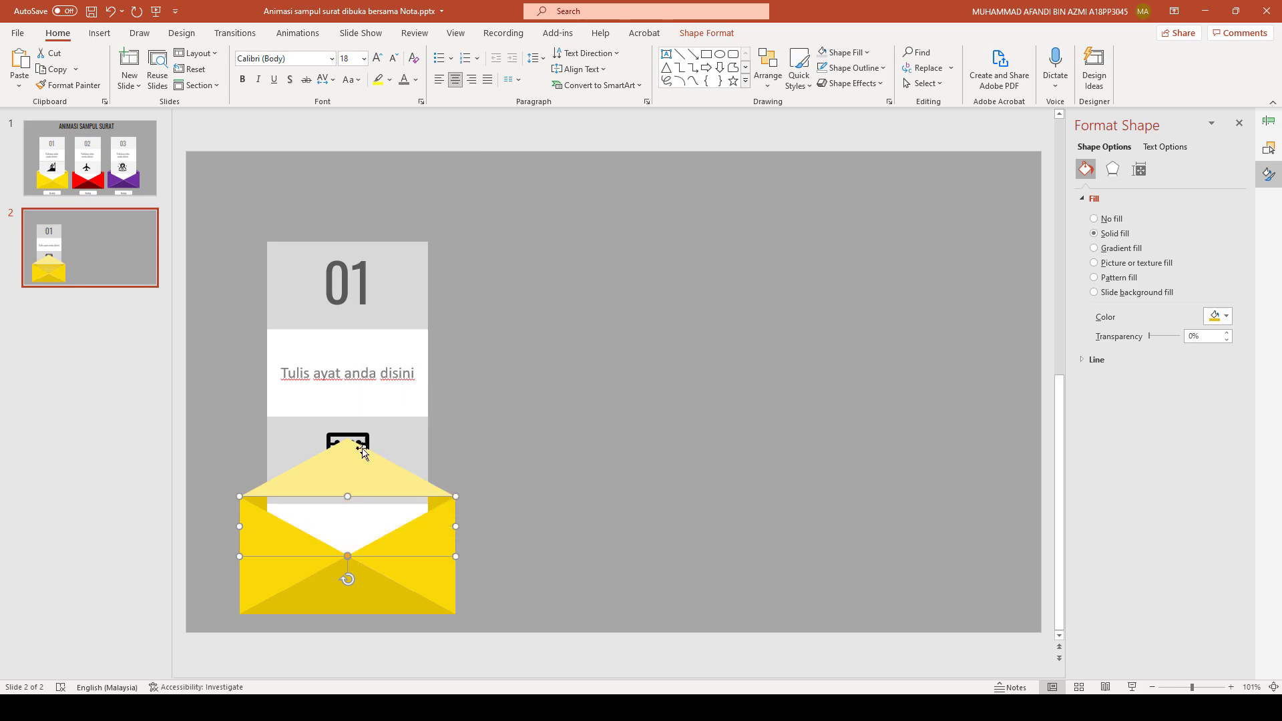
pyautogui.click(350, 464)
pyautogui.rightClick(352, 468)
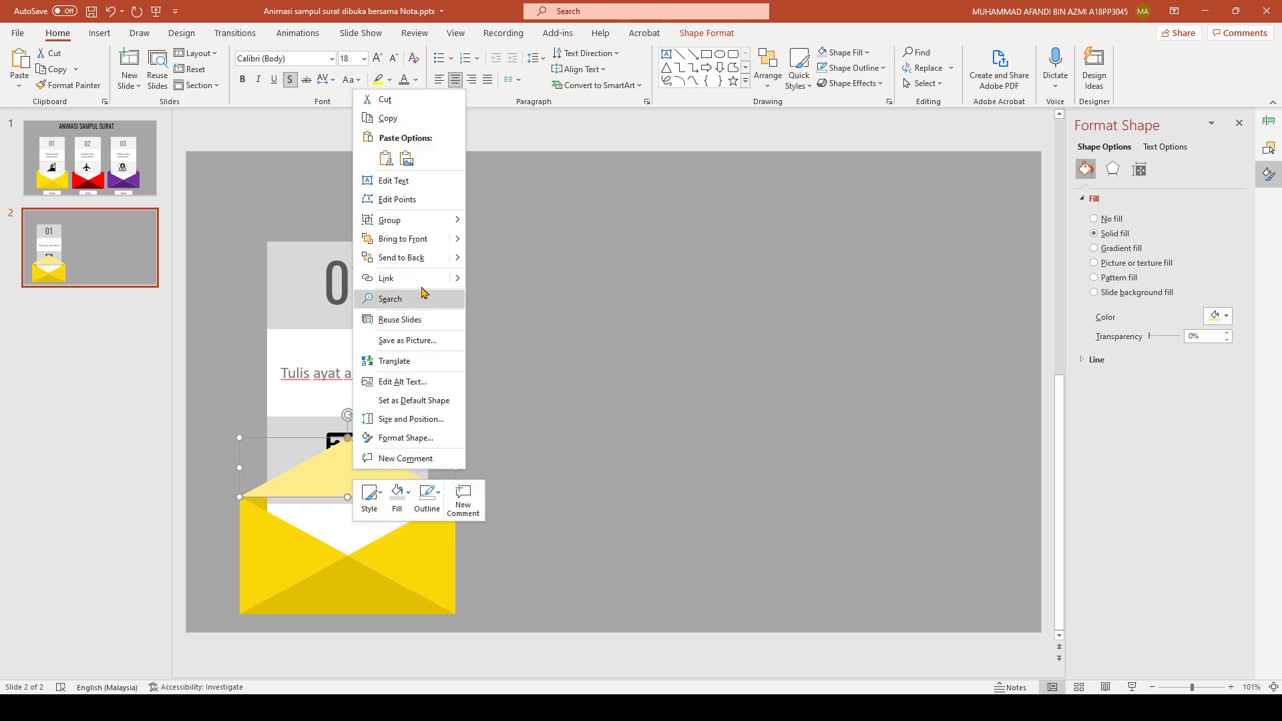
pyautogui.click(418, 257)
pyautogui.click(559, 404)
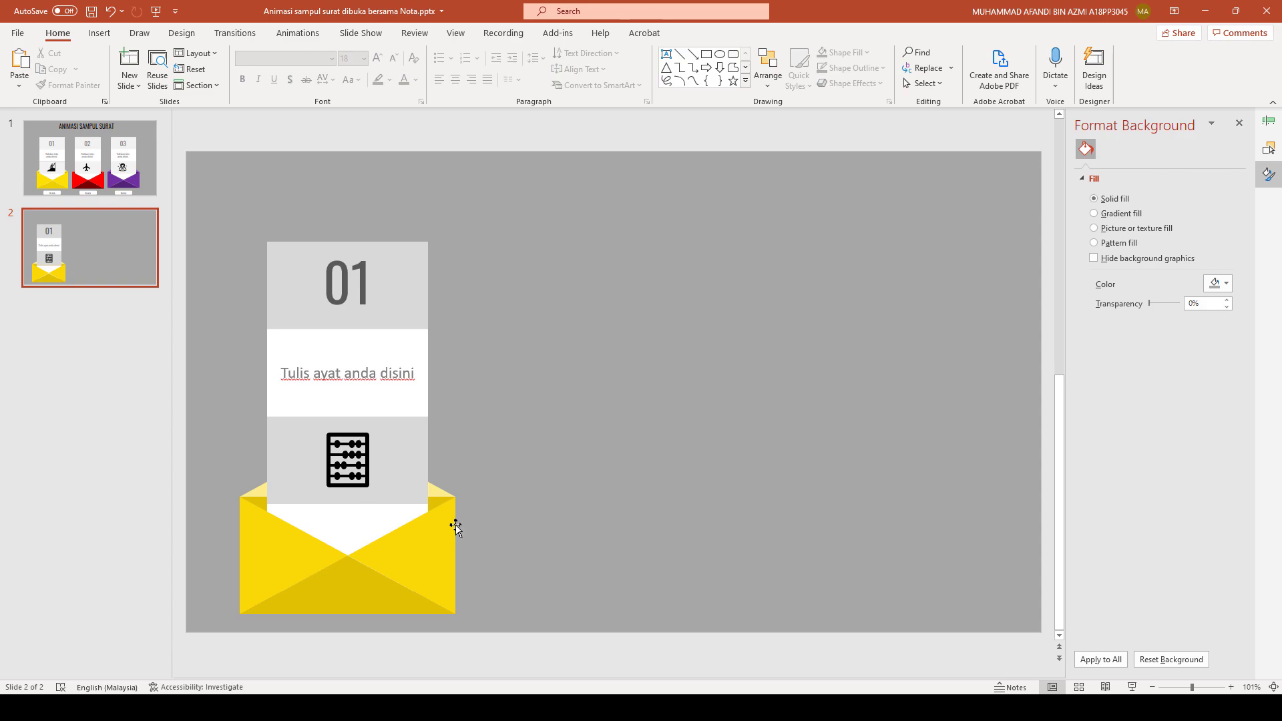
pyautogui.click(259, 502)
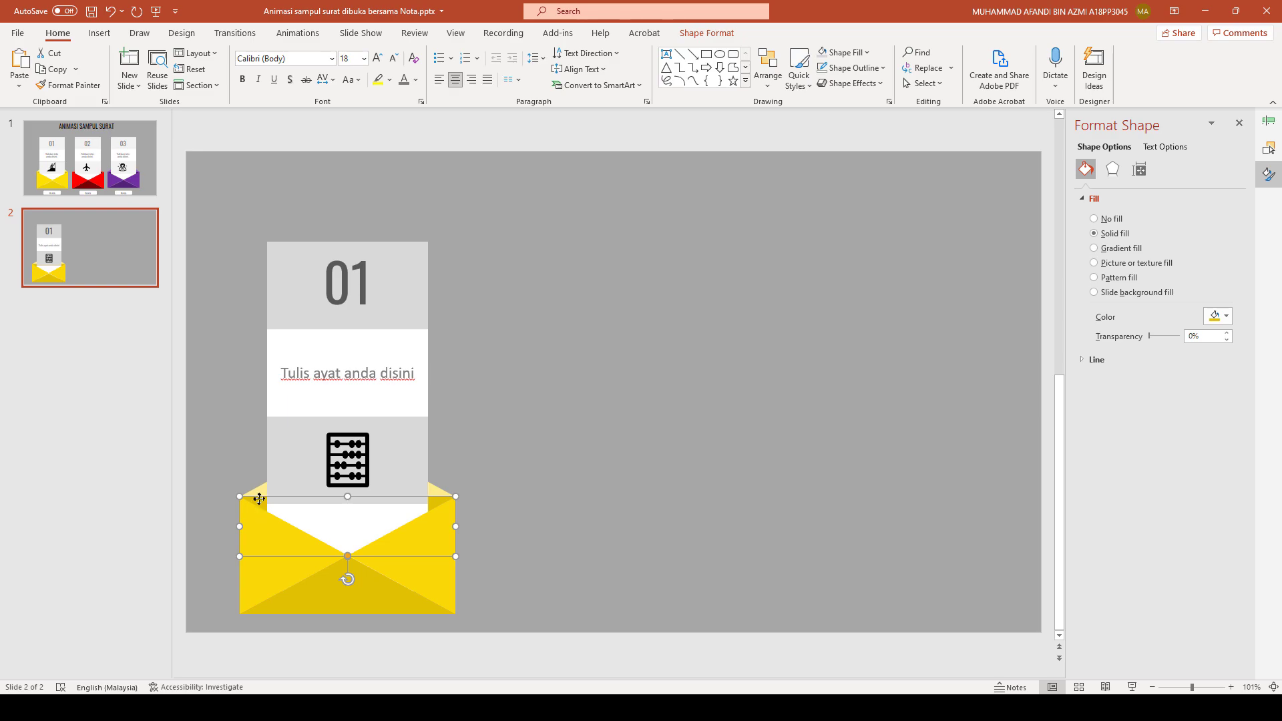
# - Give the envelope flap a Collapse exit animation with the To Top direction
pyautogui.click(312, 33)
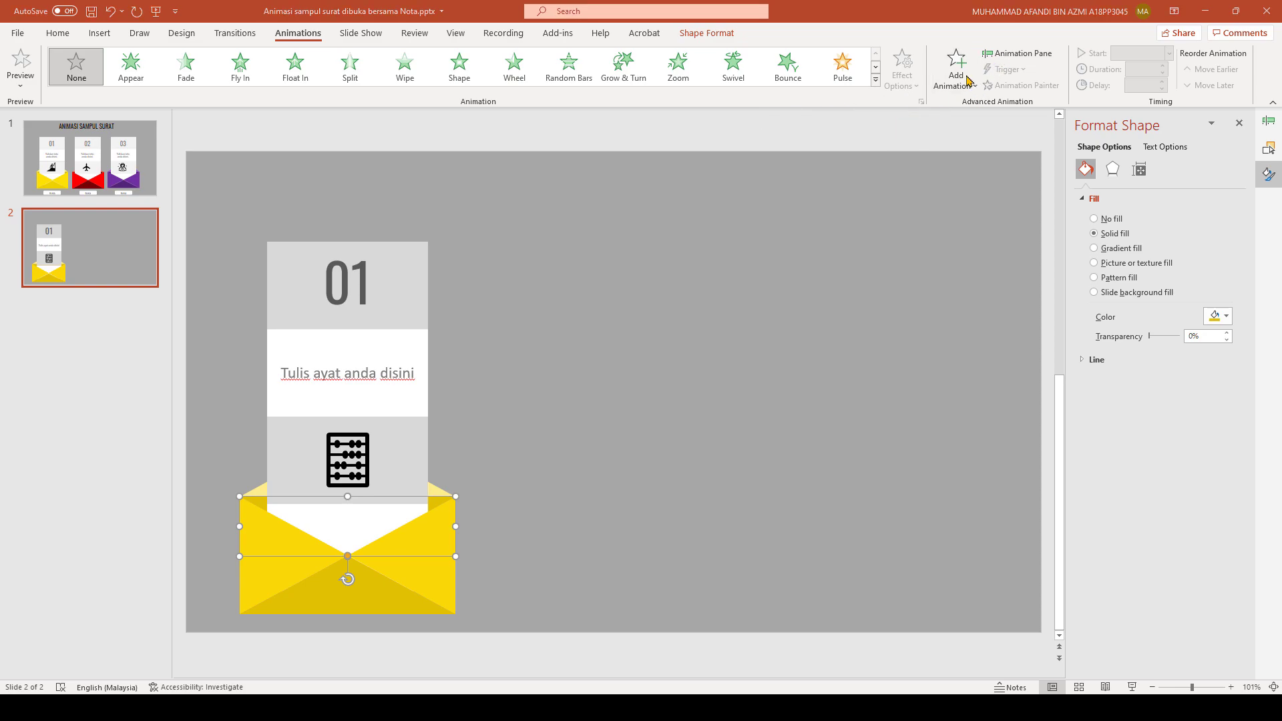
pyautogui.click(1013, 55)
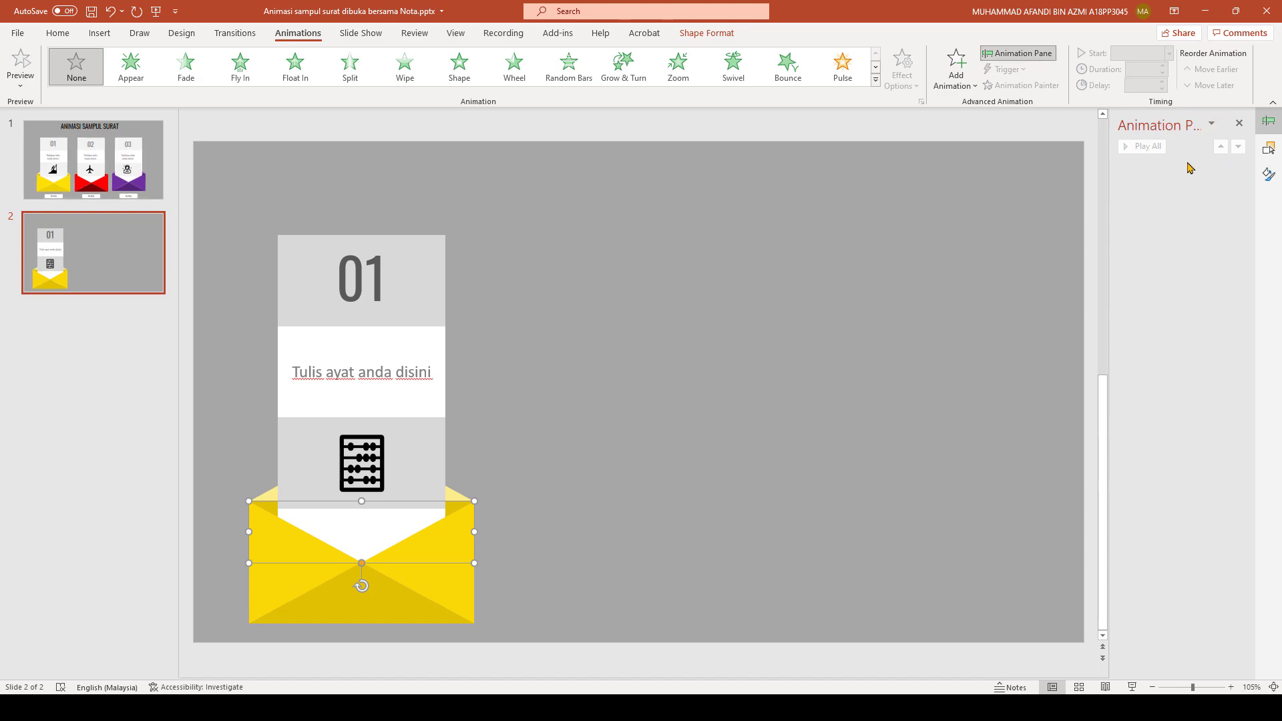
pyautogui.click(948, 82)
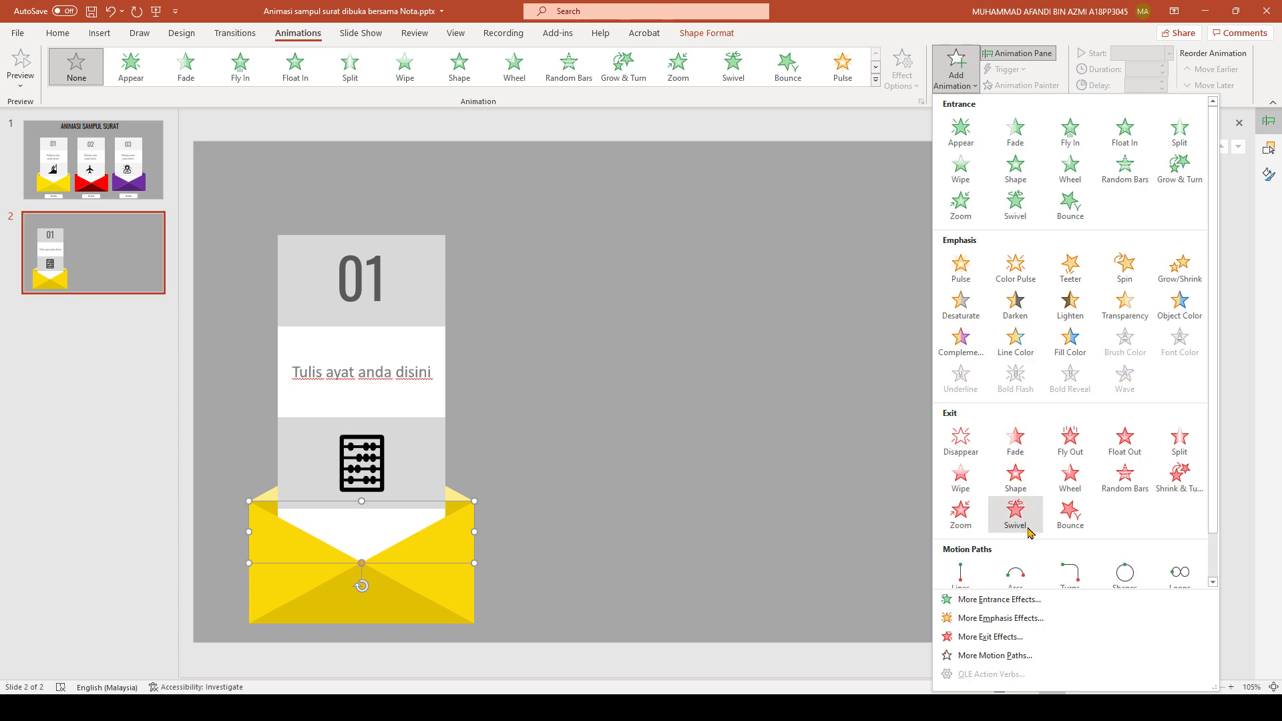
pyautogui.click(1022, 638)
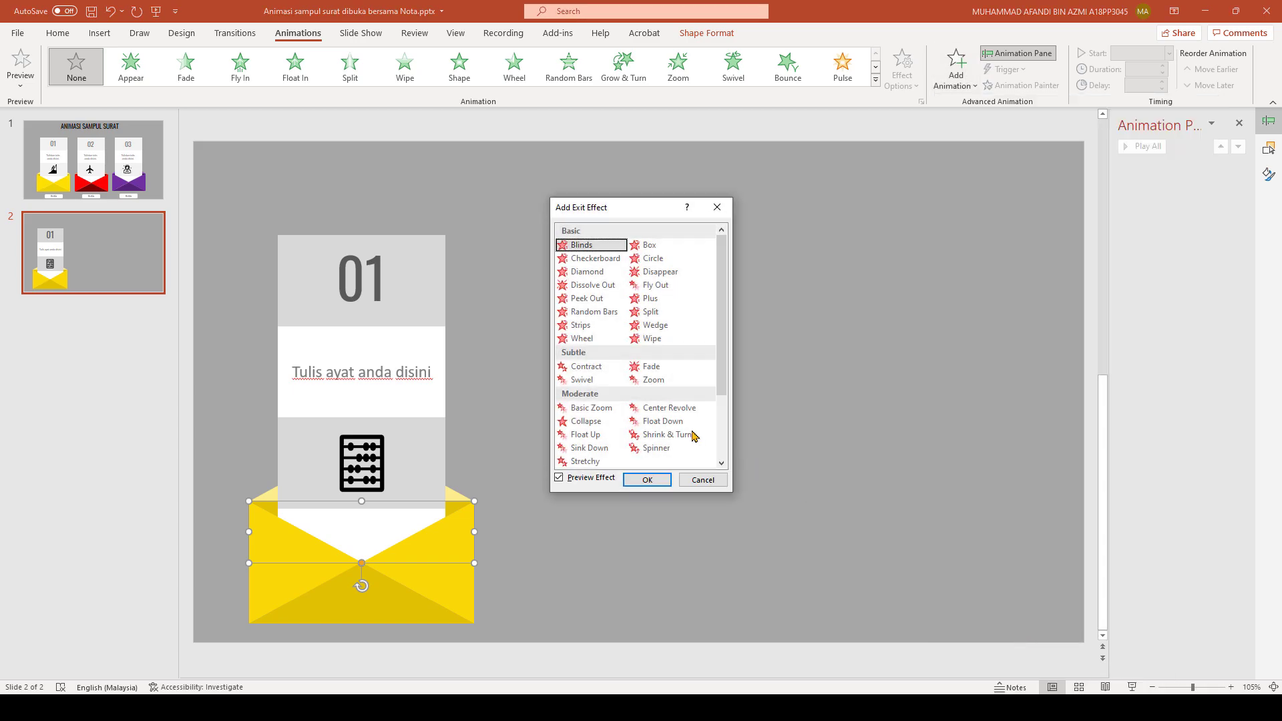
pyautogui.scroll(-1, 633, 434)
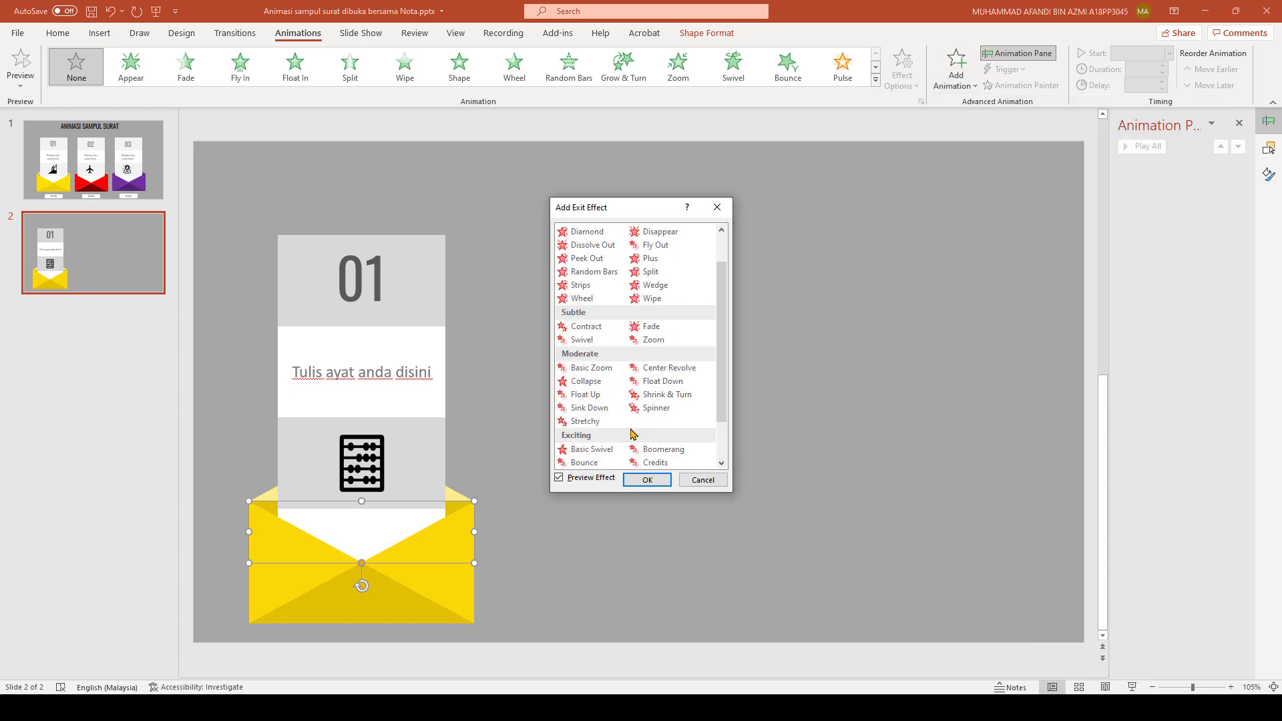
pyautogui.click(592, 385)
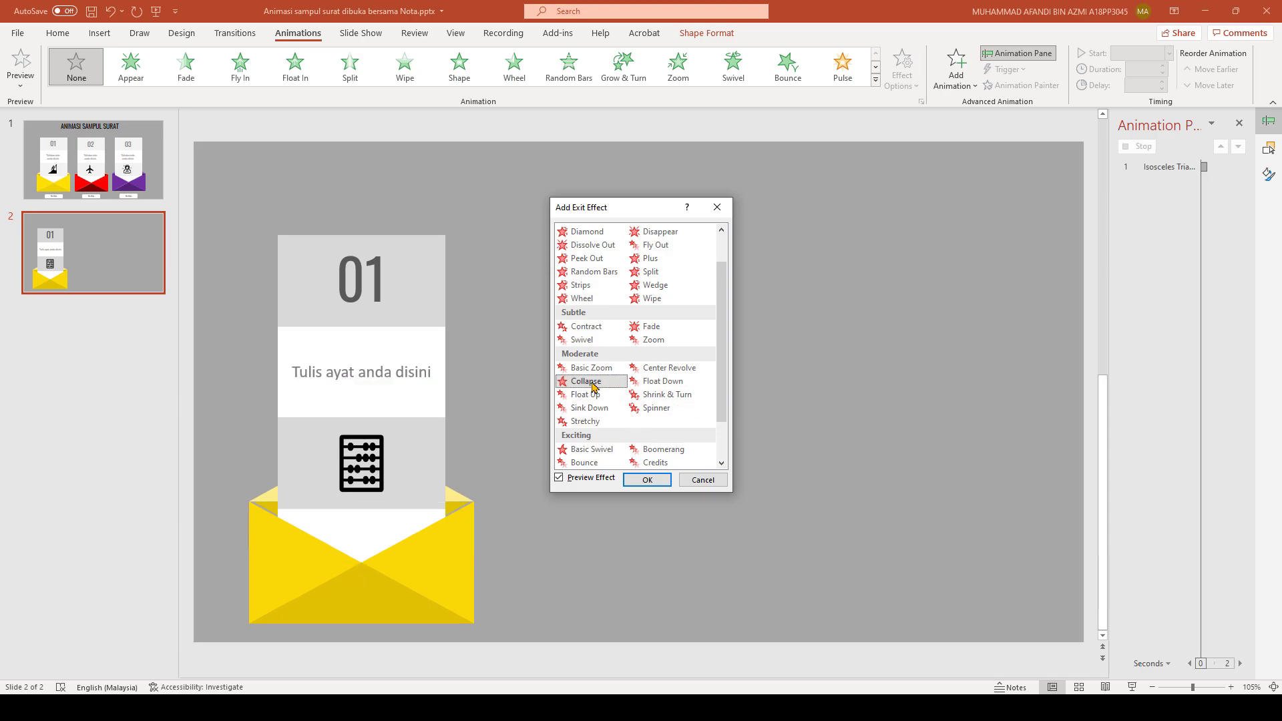
pyautogui.click(646, 481)
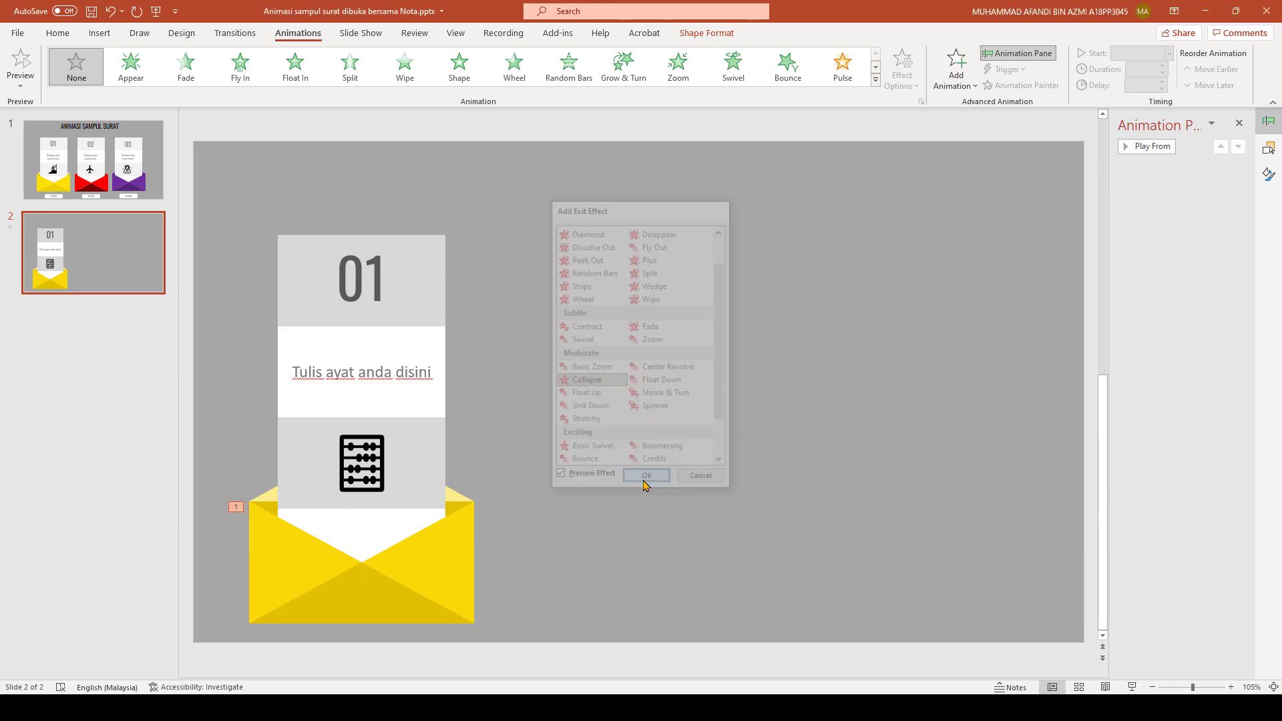
pyautogui.click(909, 87)
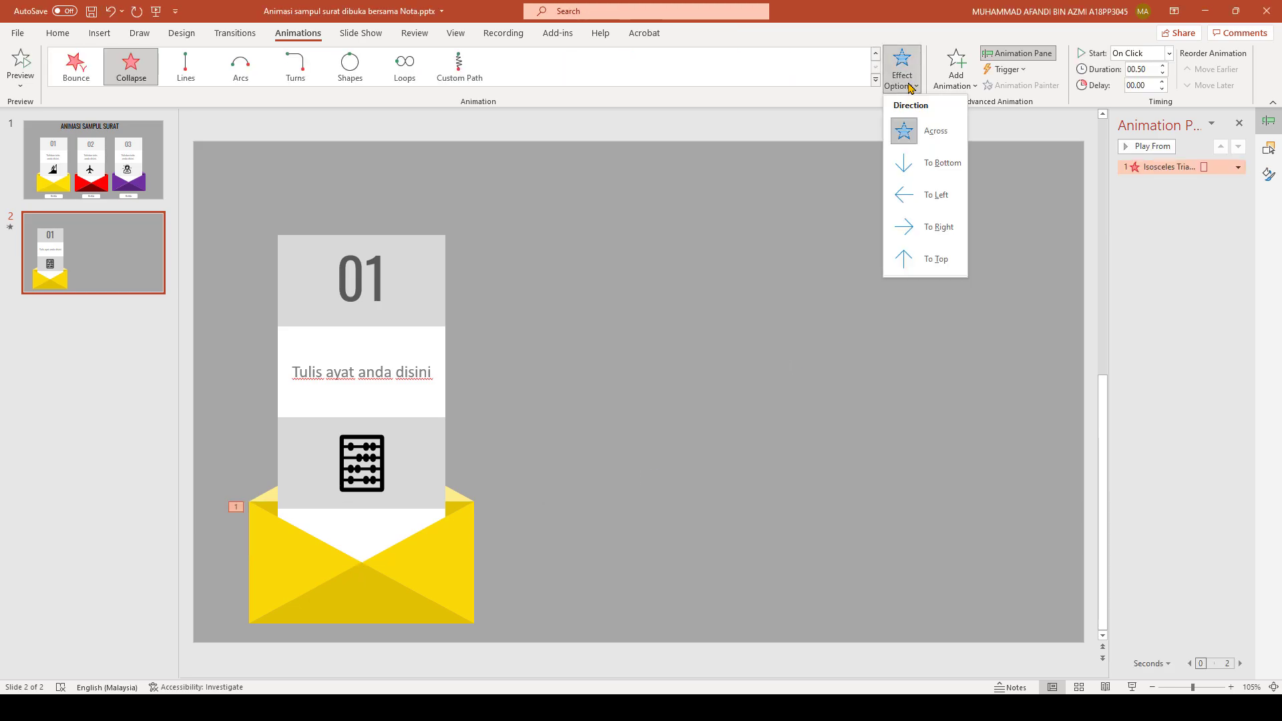
pyautogui.click(920, 260)
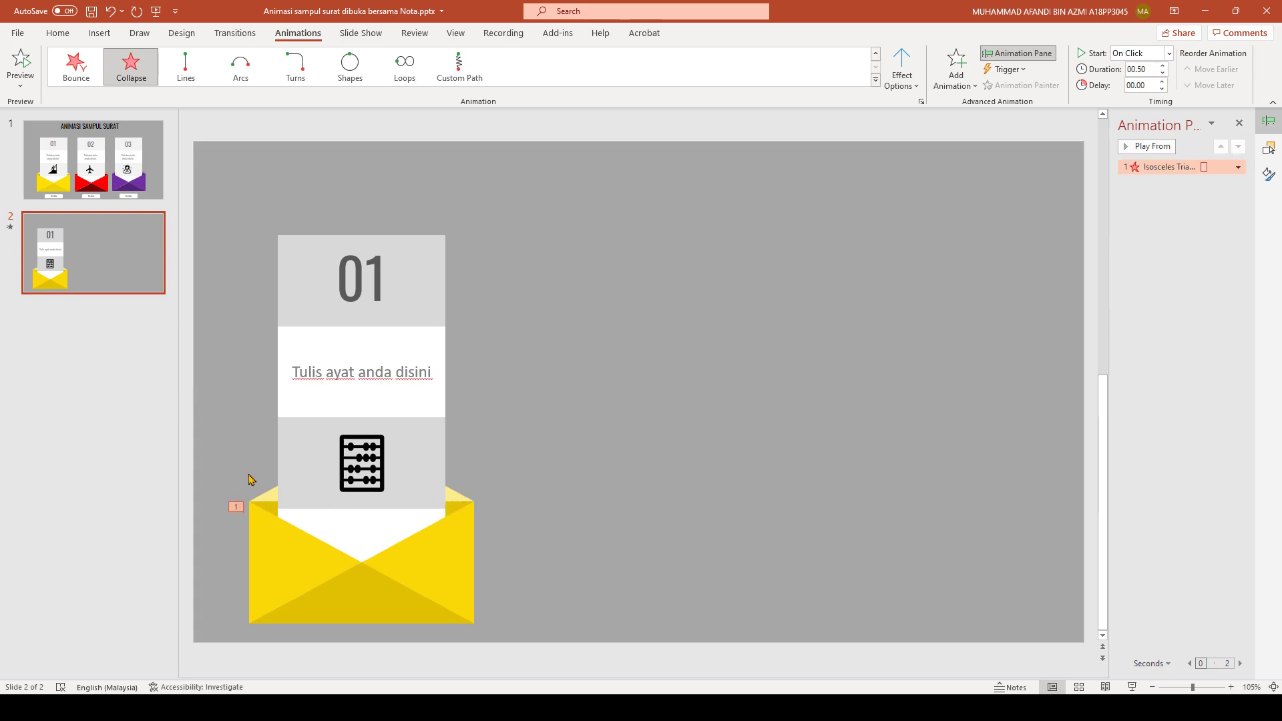
pyautogui.click(267, 498)
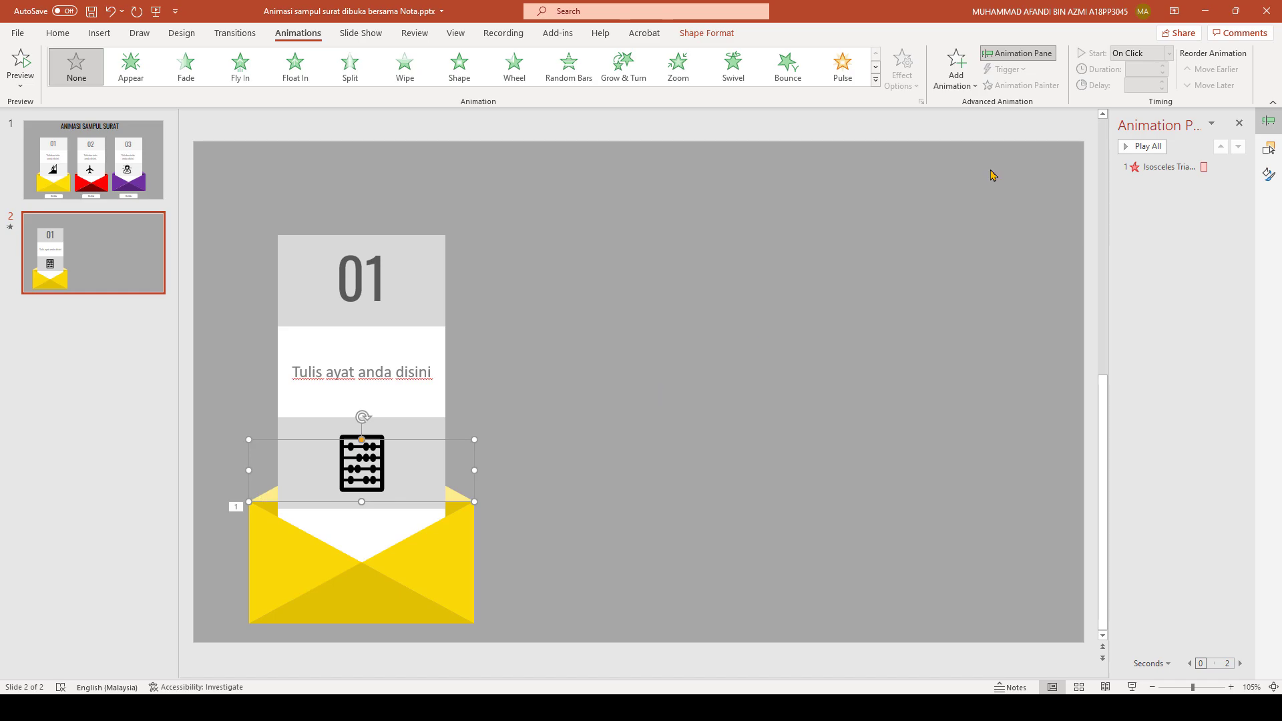
# - Add a Stretch entrance animation, From Bottom, to the upright flap triangle
pyautogui.click(960, 86)
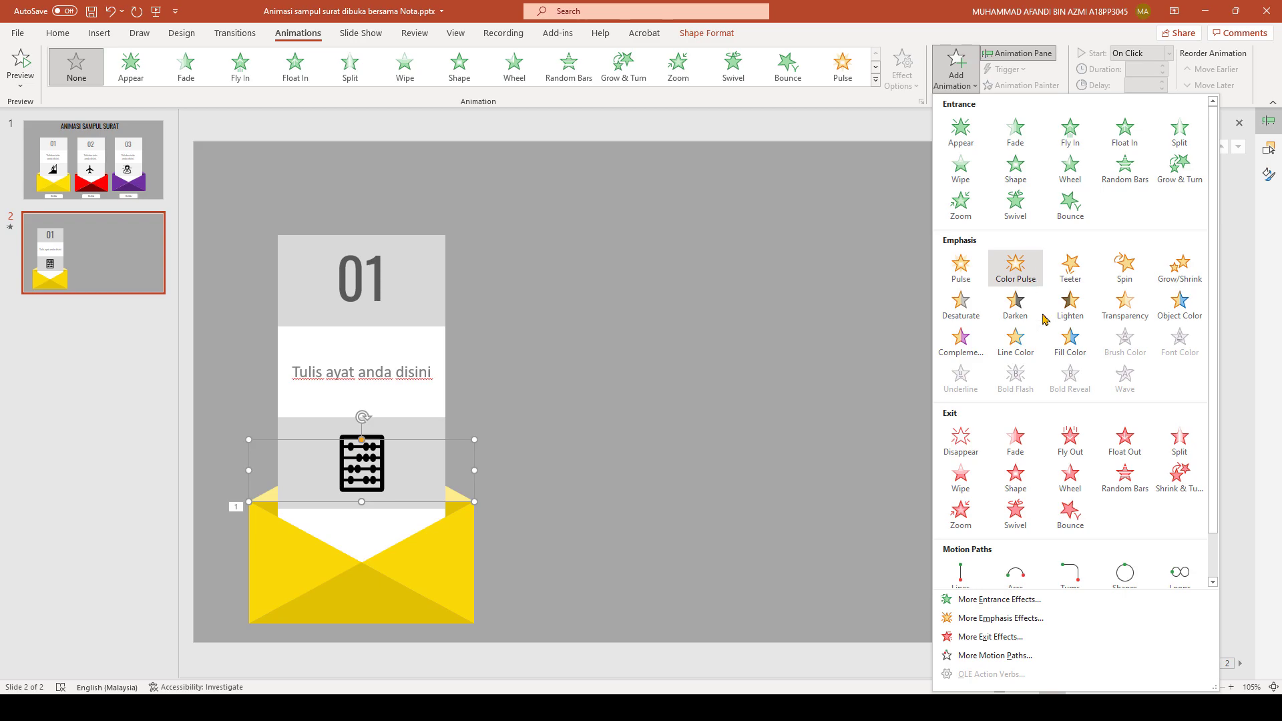
pyautogui.click(1046, 606)
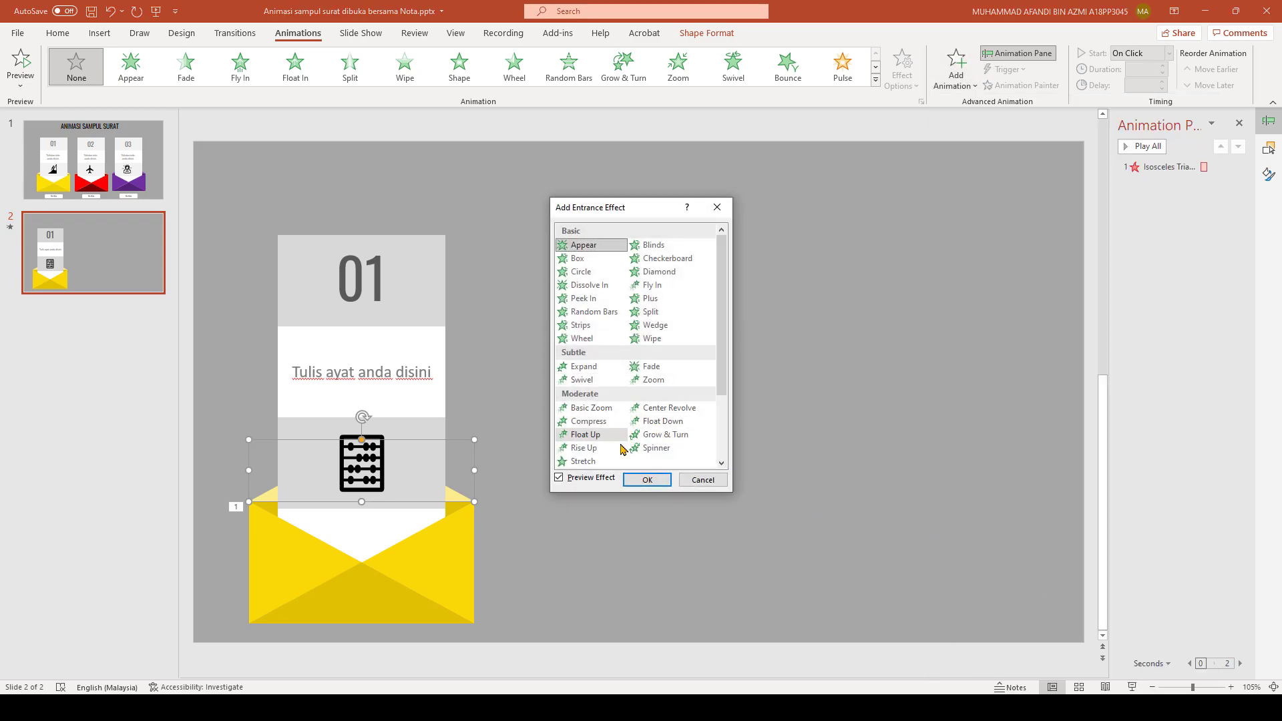
pyautogui.click(588, 461)
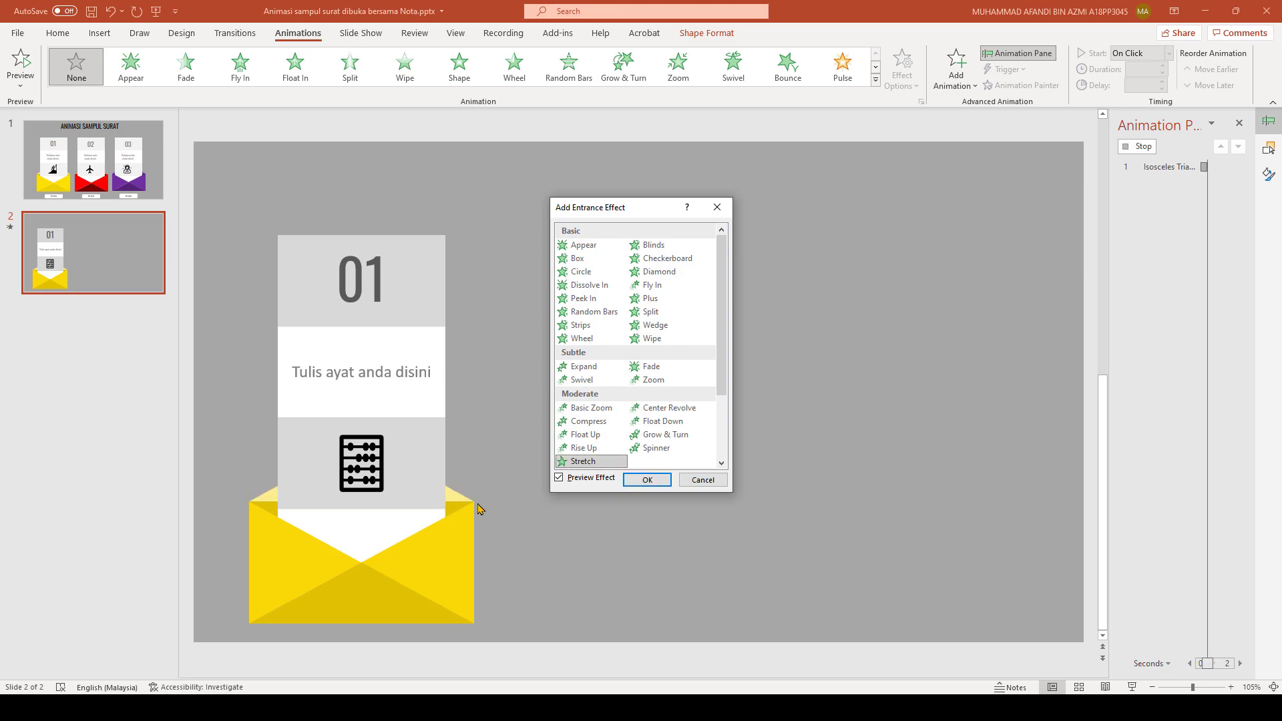
pyautogui.click(647, 480)
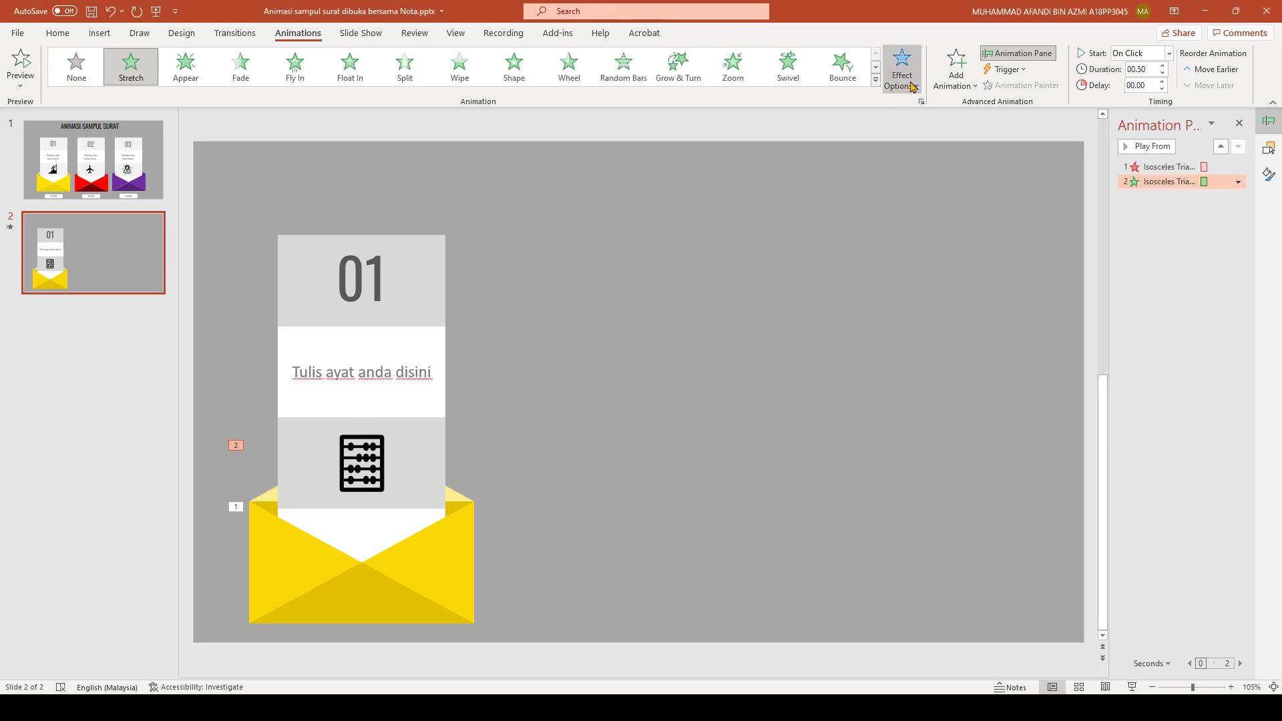
pyautogui.click(912, 85)
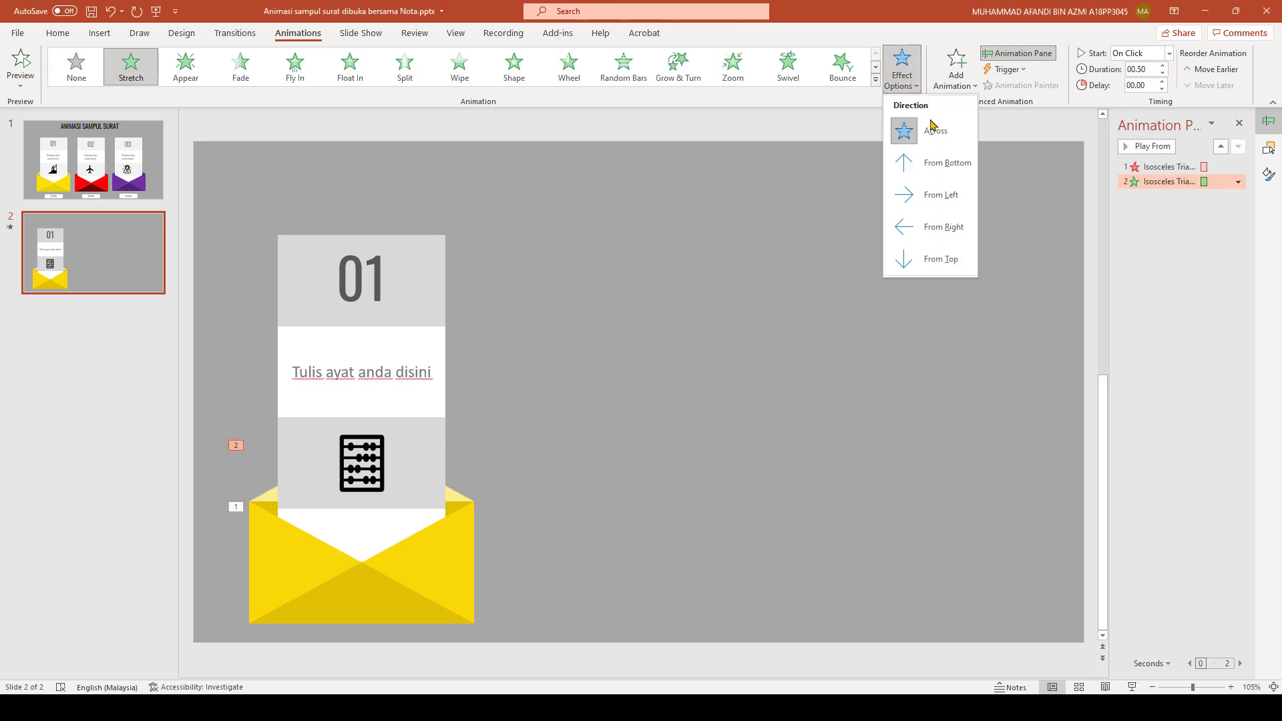
pyautogui.click(935, 167)
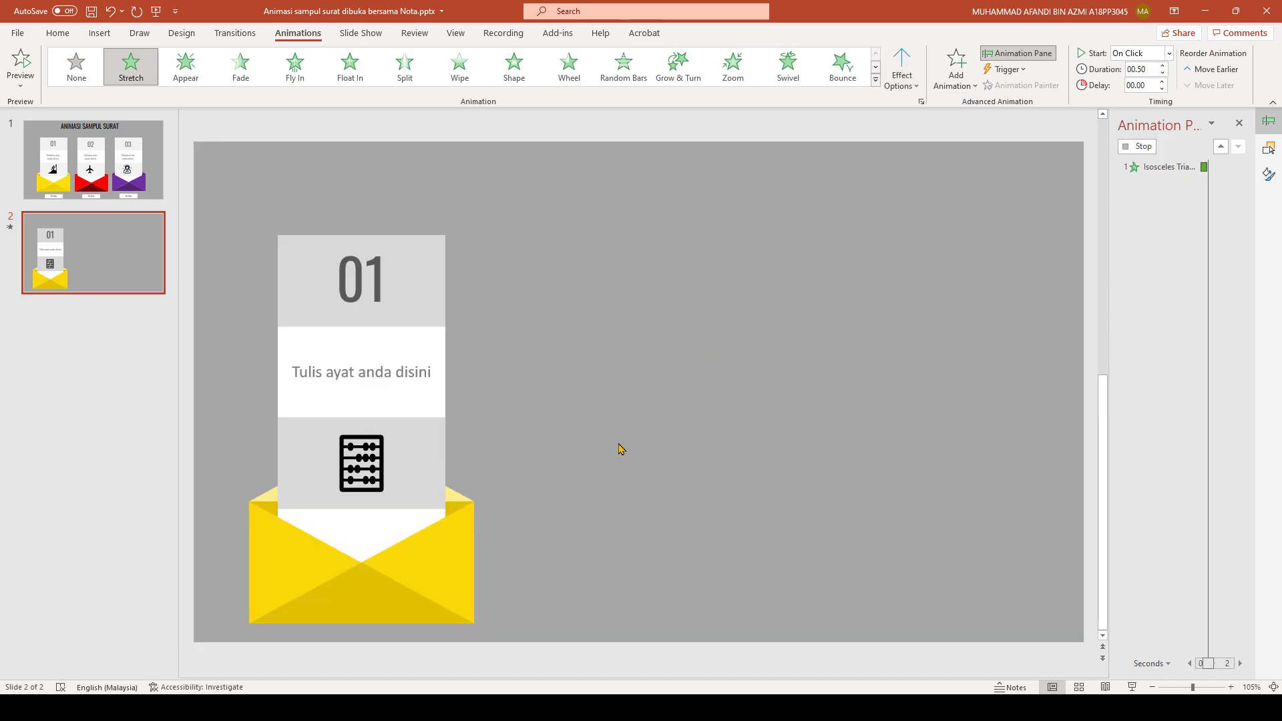
# - Select the card's 01 number, placeholder text and abacus icon together
pyautogui.click(427, 237)
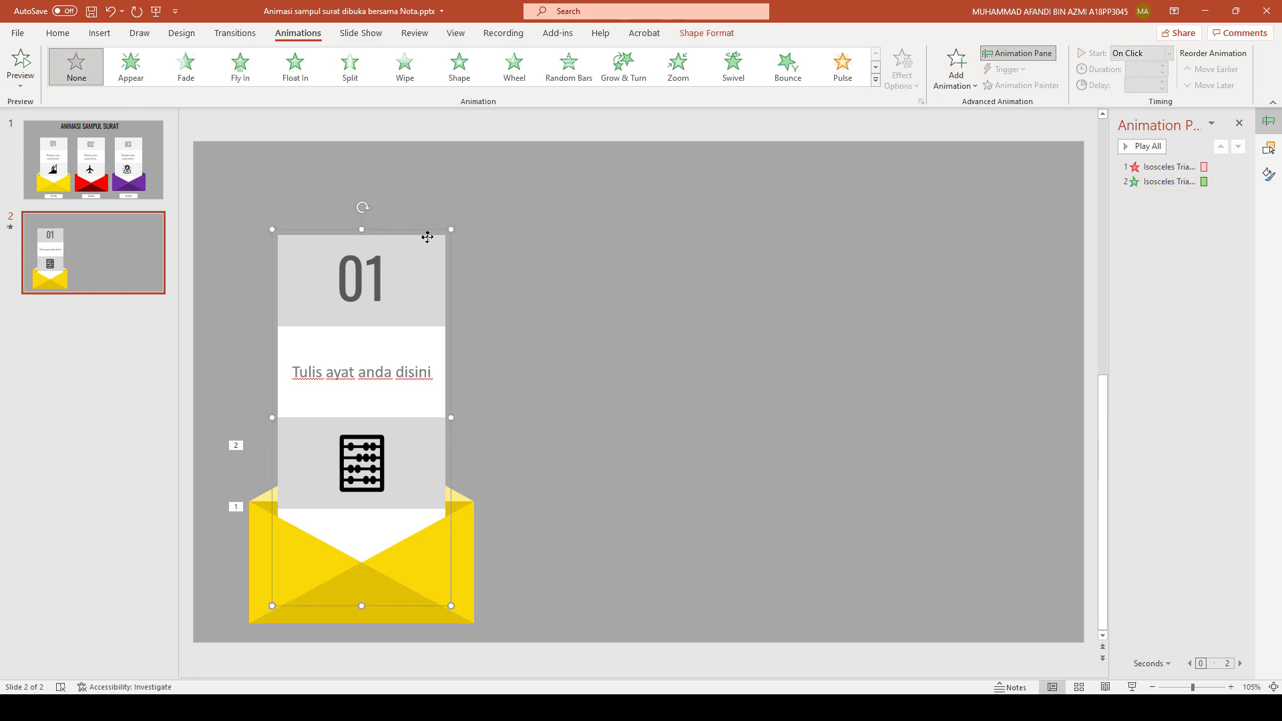
pyautogui.click(629, 252)
pyautogui.moveTo(645, 214); pyautogui.dragTo(269, 505)
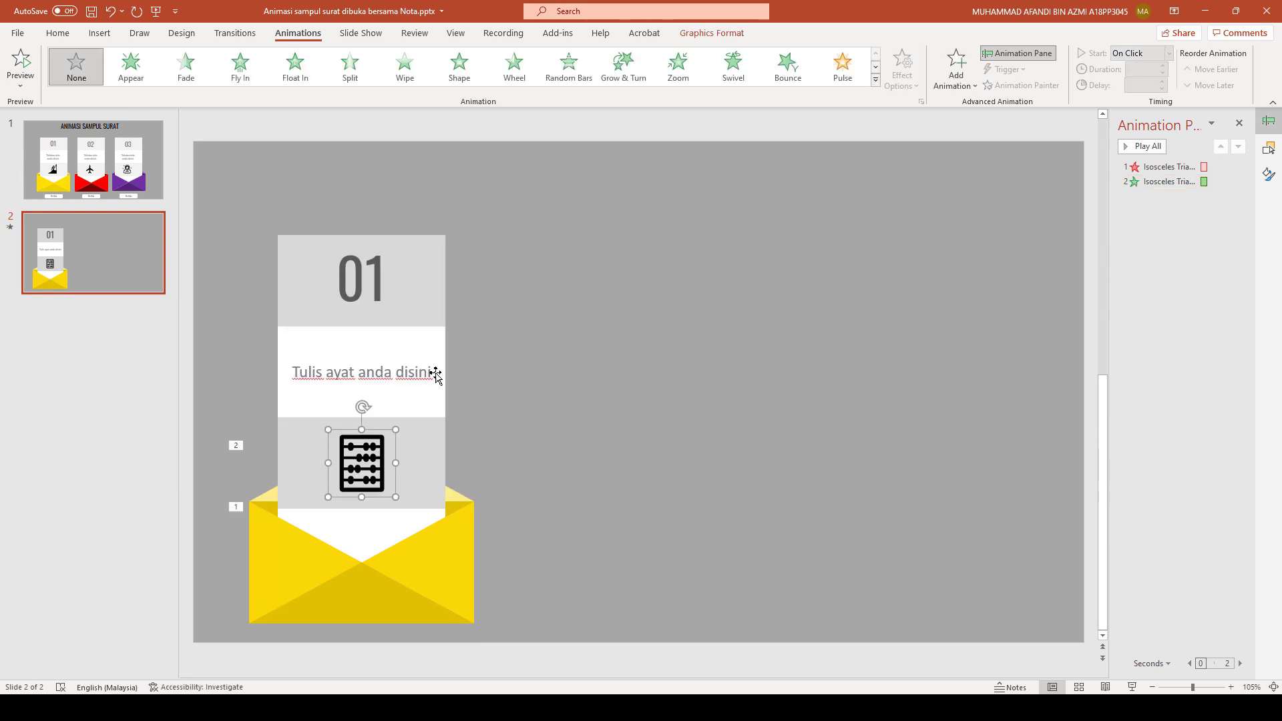
pyautogui.keyDown('shift'); pyautogui.click(390, 339); pyautogui.keyUp('shift')
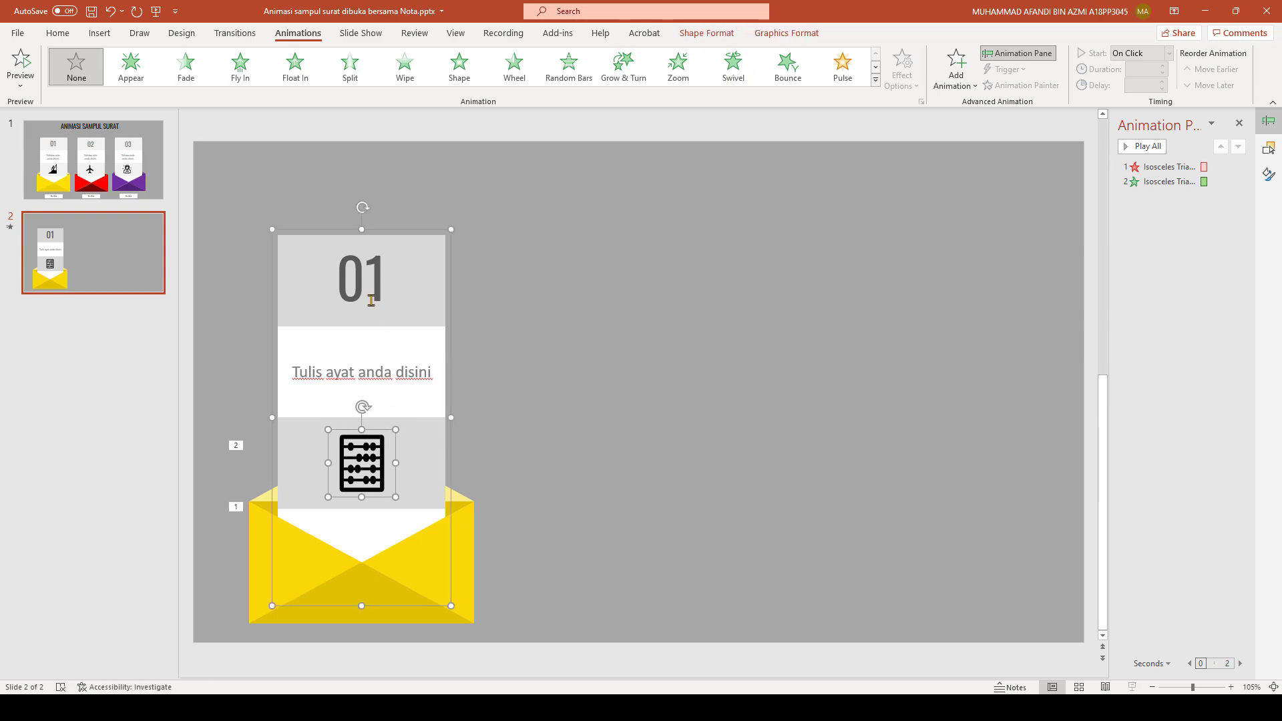
pyautogui.click(366, 372)
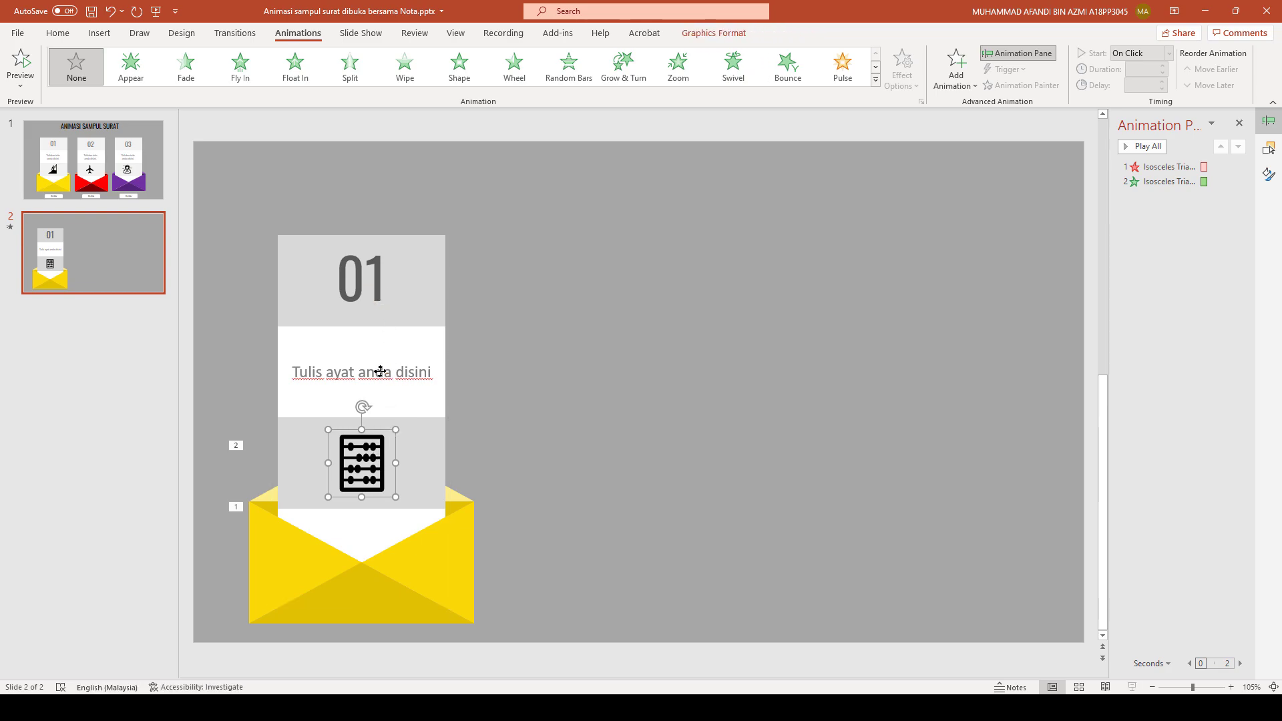
pyautogui.click(368, 279)
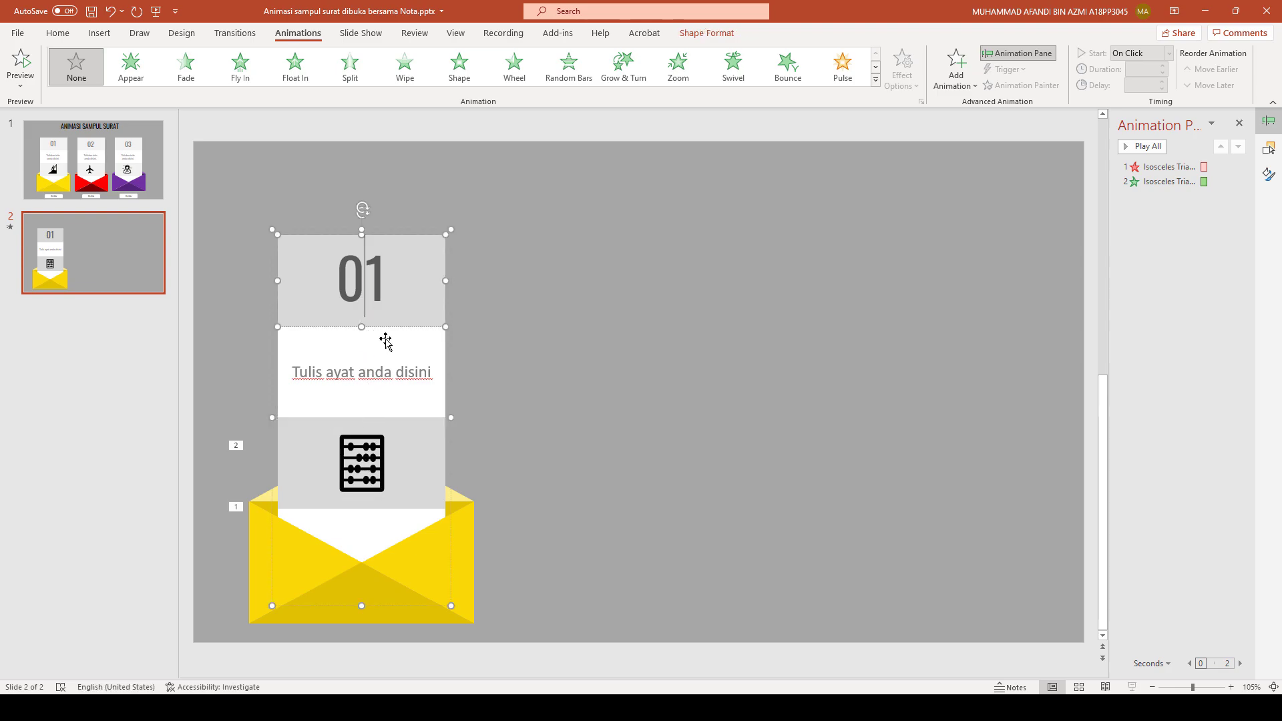
pyautogui.click(365, 430)
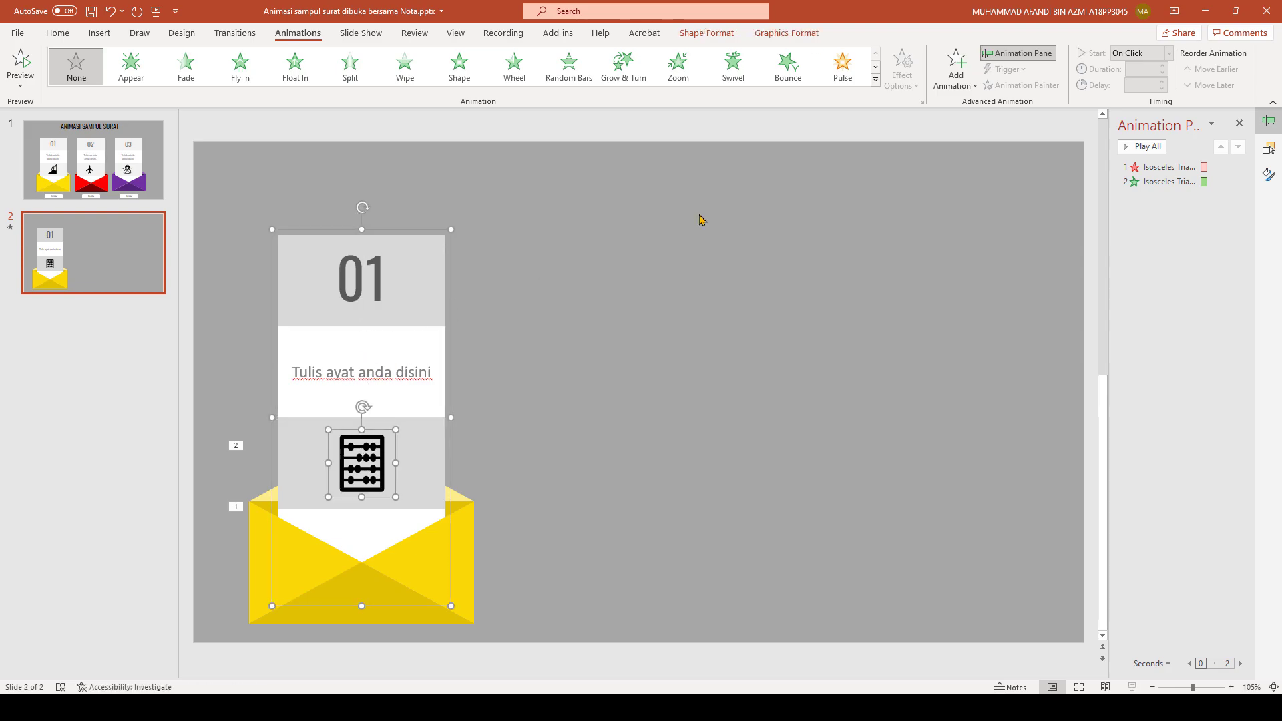
# - Group the selected card pieces into one object and nudge it into place over the envelope
pyautogui.rightClick(446, 311)
pyautogui.moveTo(544, 401)
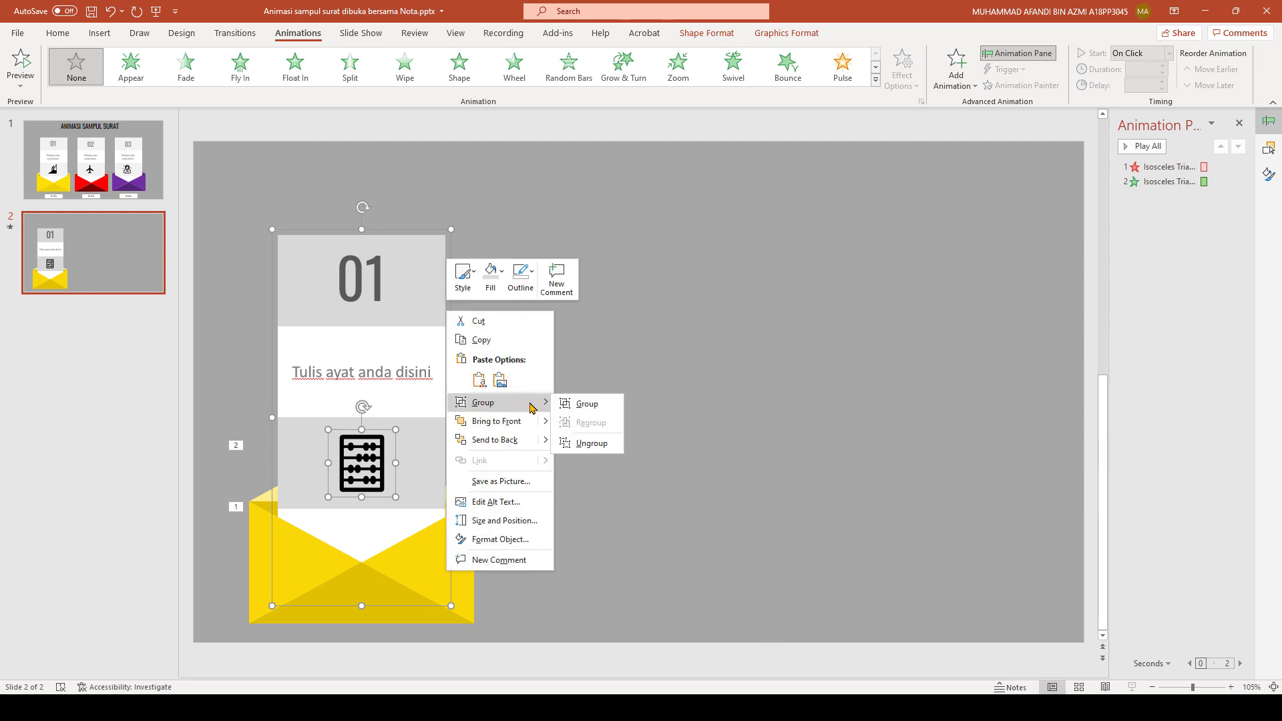
pyautogui.click(587, 407)
pyautogui.click(481, 335)
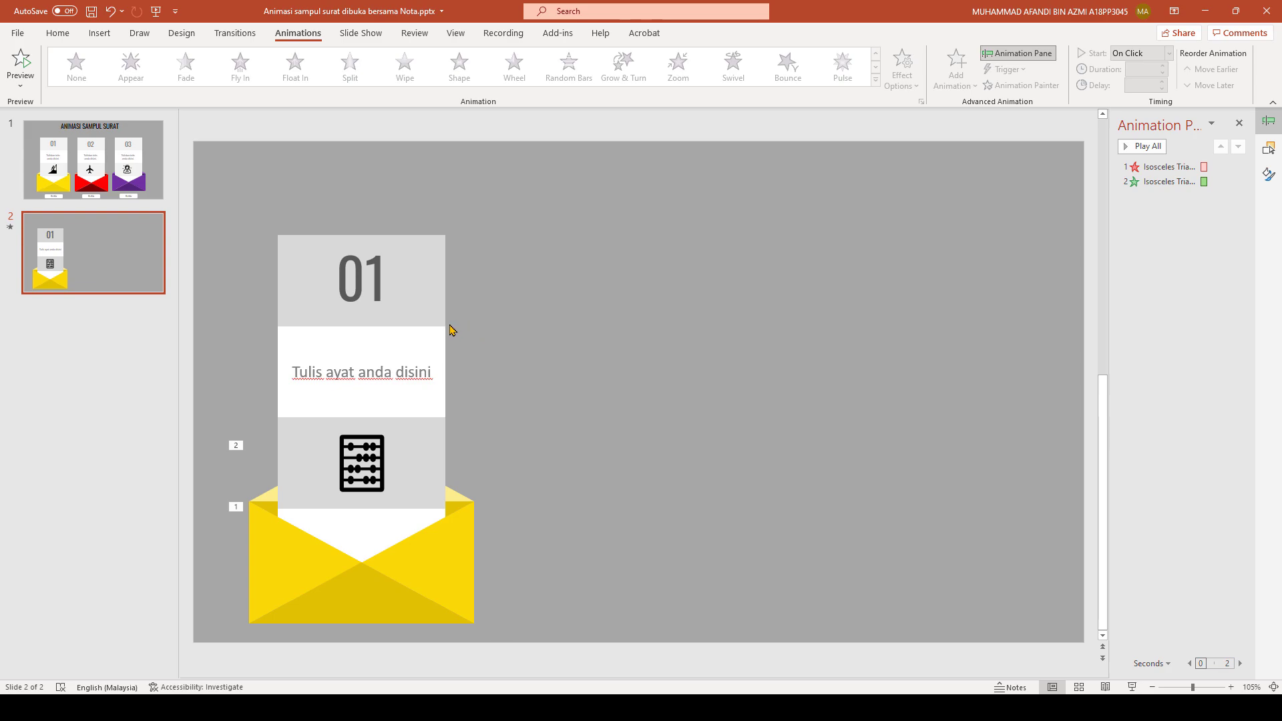
pyautogui.moveTo(449, 324)
pyautogui.mouseDown()
pyautogui.moveTo(696, 257)
pyautogui.moveTo(674, 274)
pyautogui.moveTo(452, 278)
pyautogui.moveTo(451, 327)
pyautogui.mouseUp()
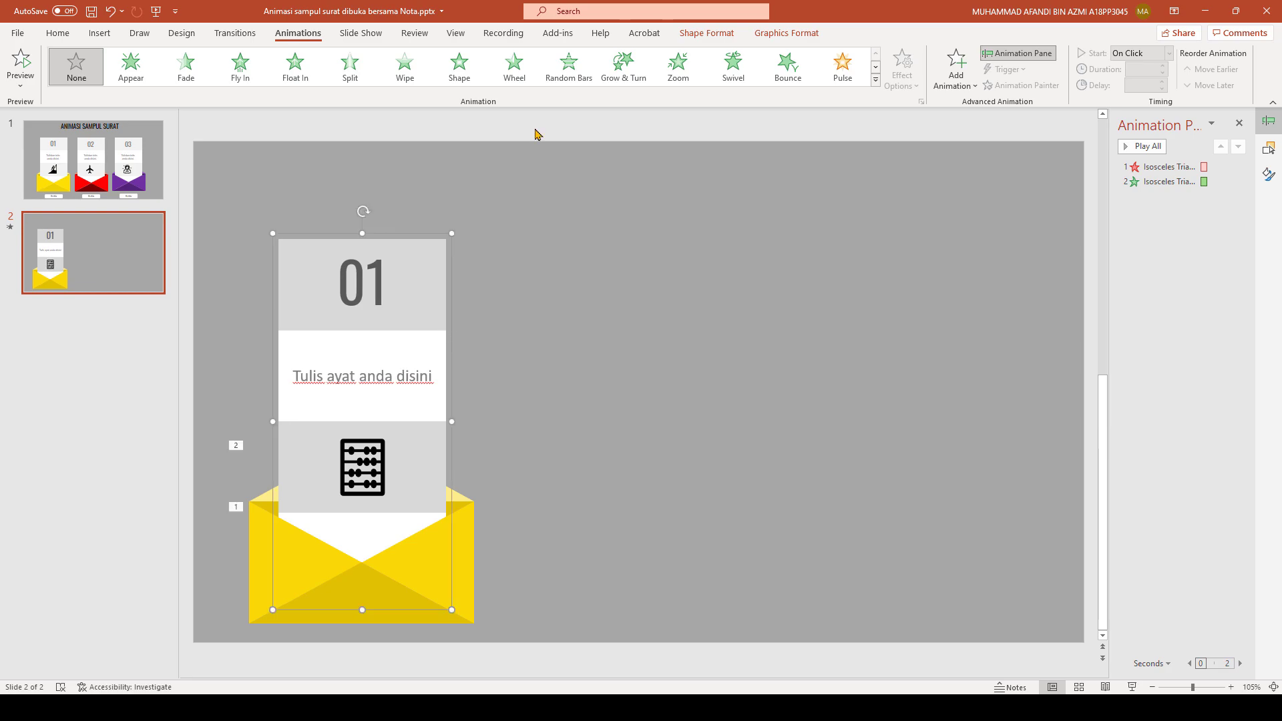
# - Add a Stretch entrance animation, From Bottom, to the grouped card (Group 16)
pyautogui.click(968, 85)
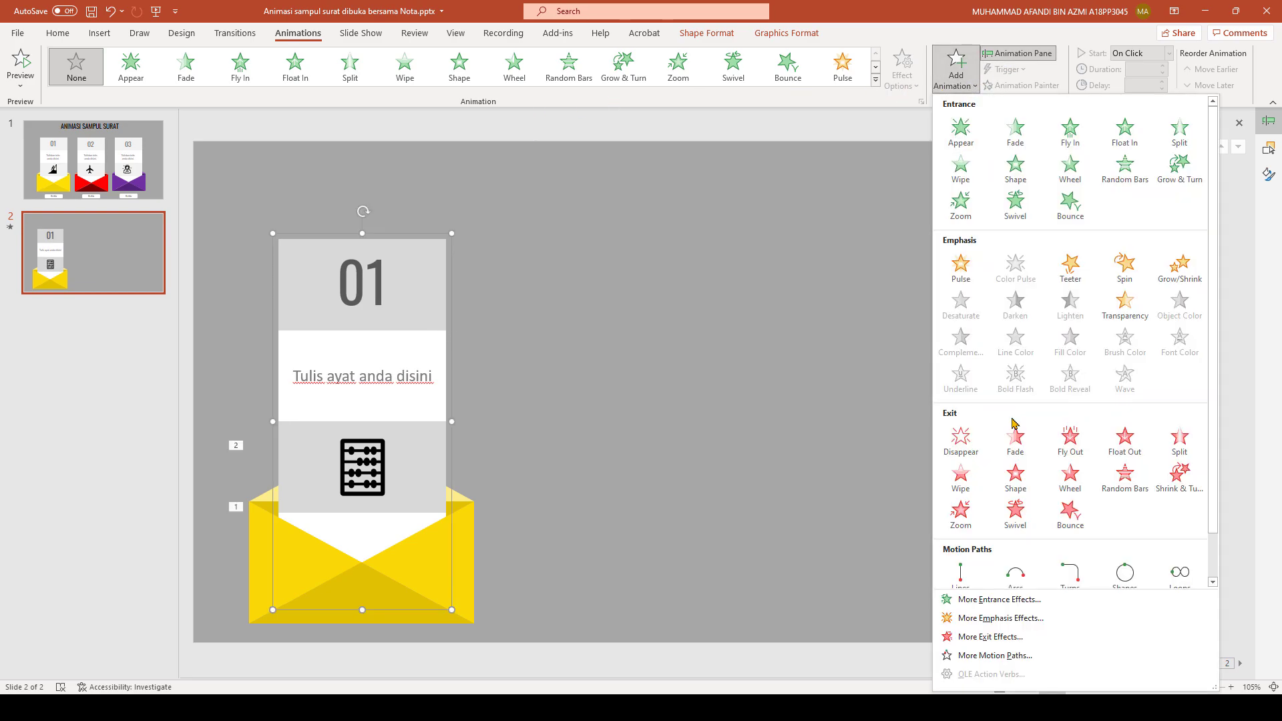
pyautogui.click(1010, 600)
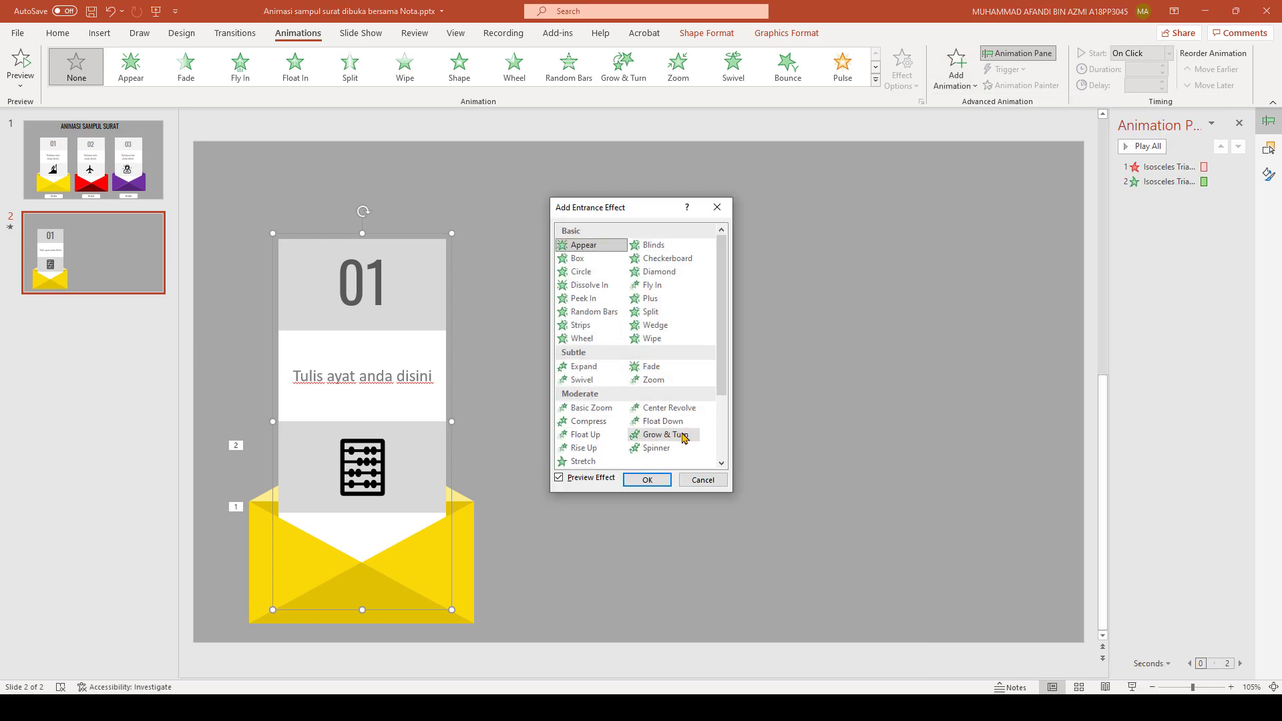
pyautogui.click(582, 461)
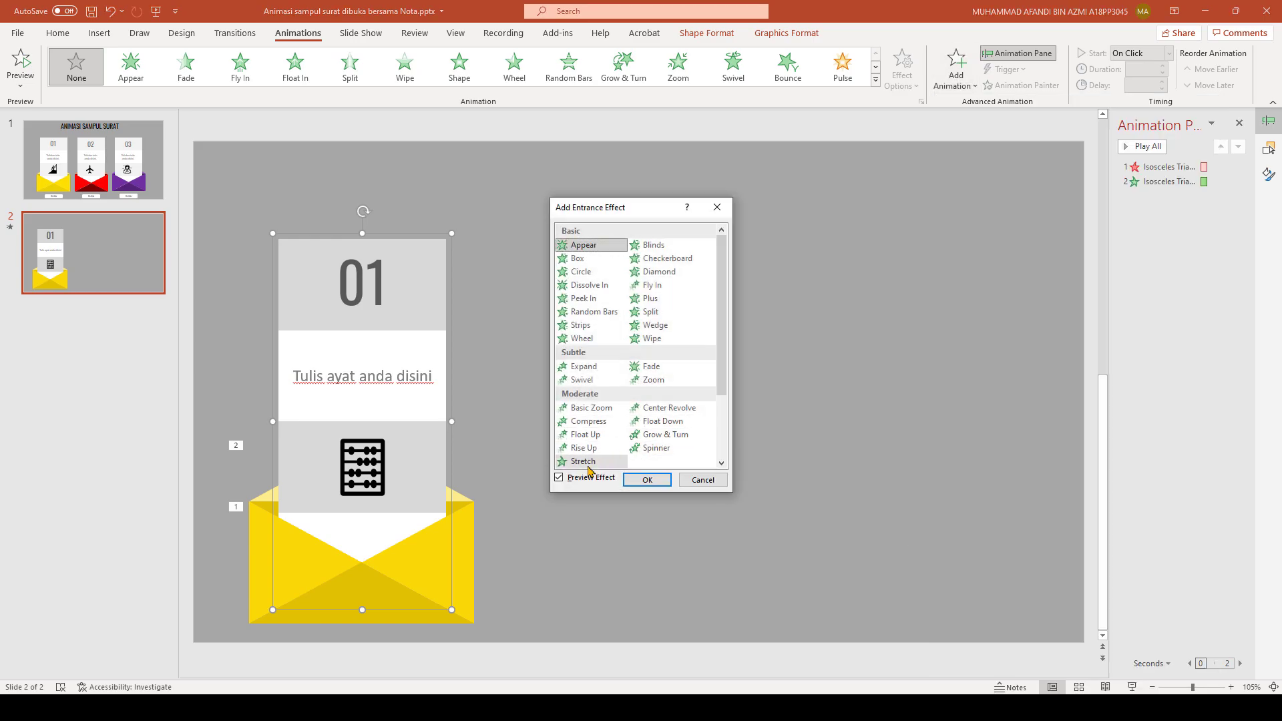
pyautogui.click(647, 479)
pyautogui.click(902, 70)
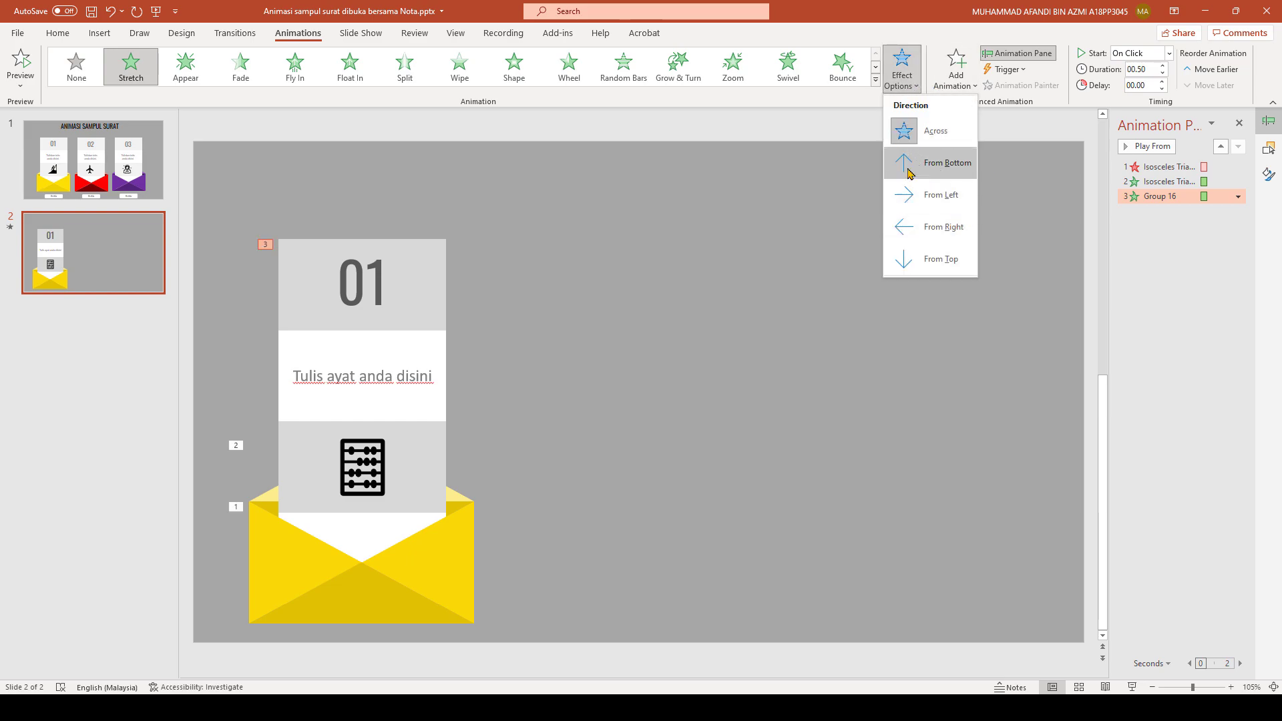
pyautogui.click(947, 168)
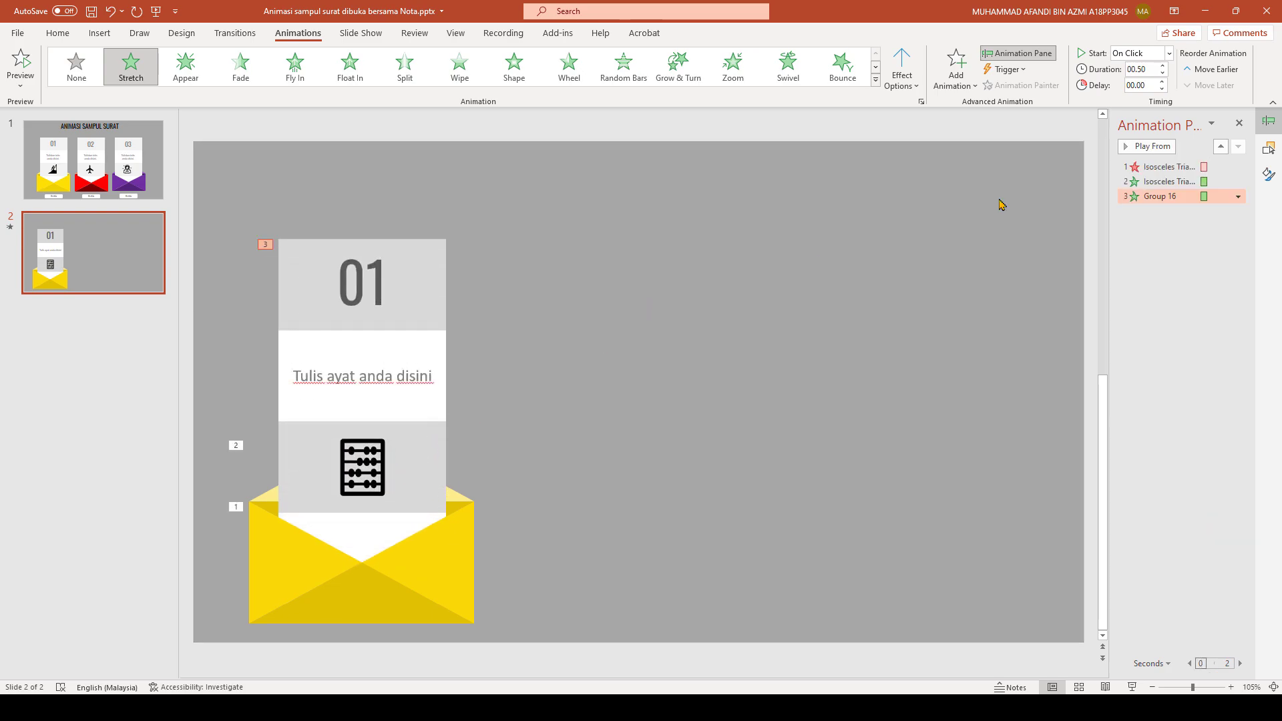
# - Set the second triangle and Group 16 animations to start After Previous
pyautogui.click(1238, 197)
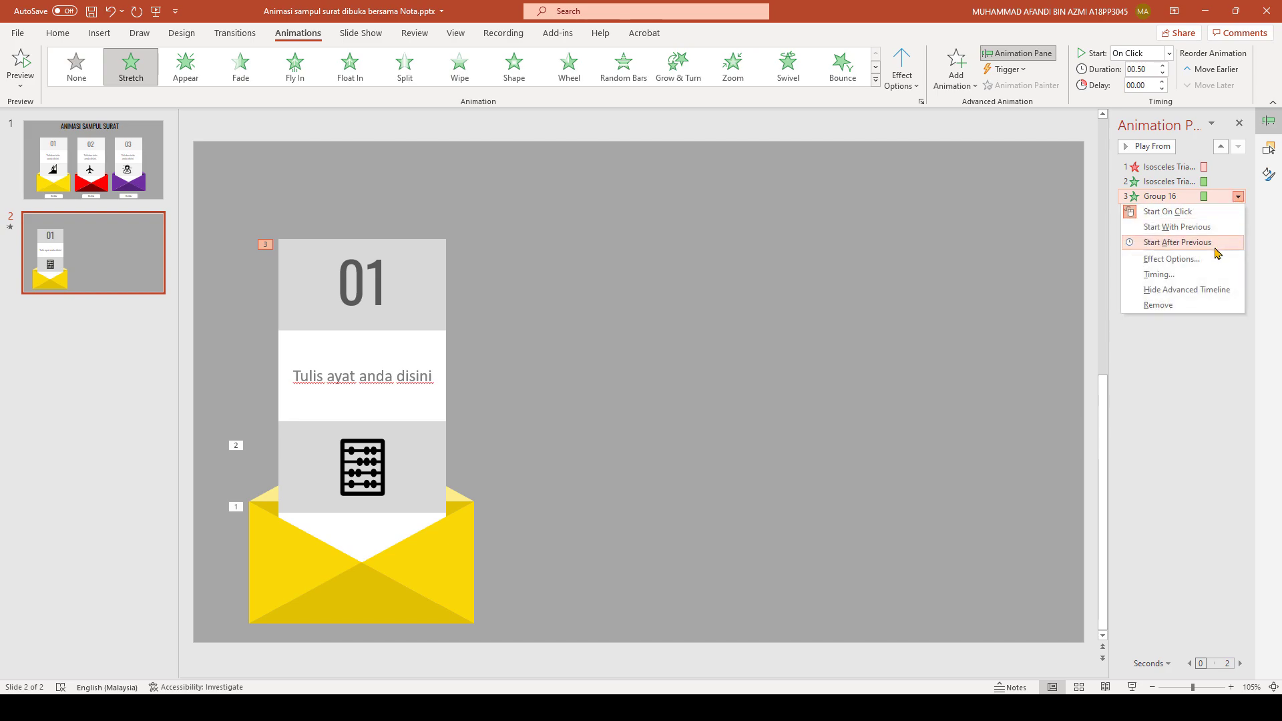
pyautogui.click(1173, 261)
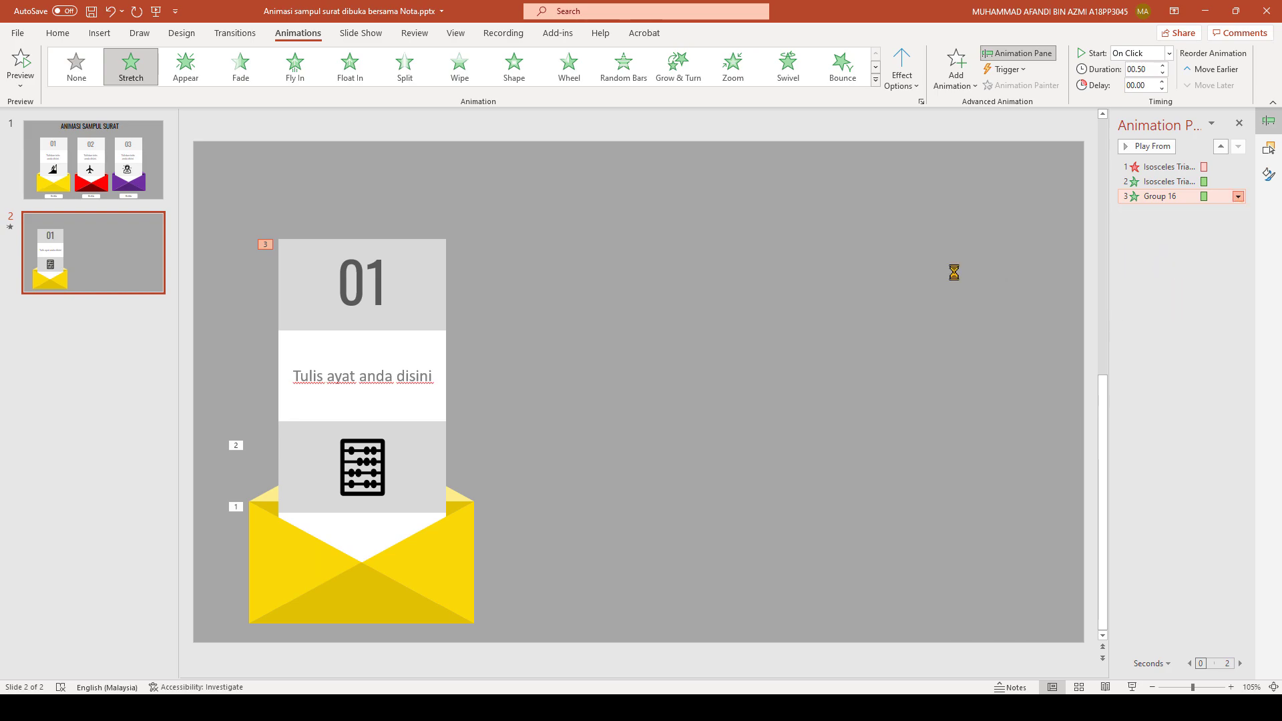
pyautogui.click(426, 426)
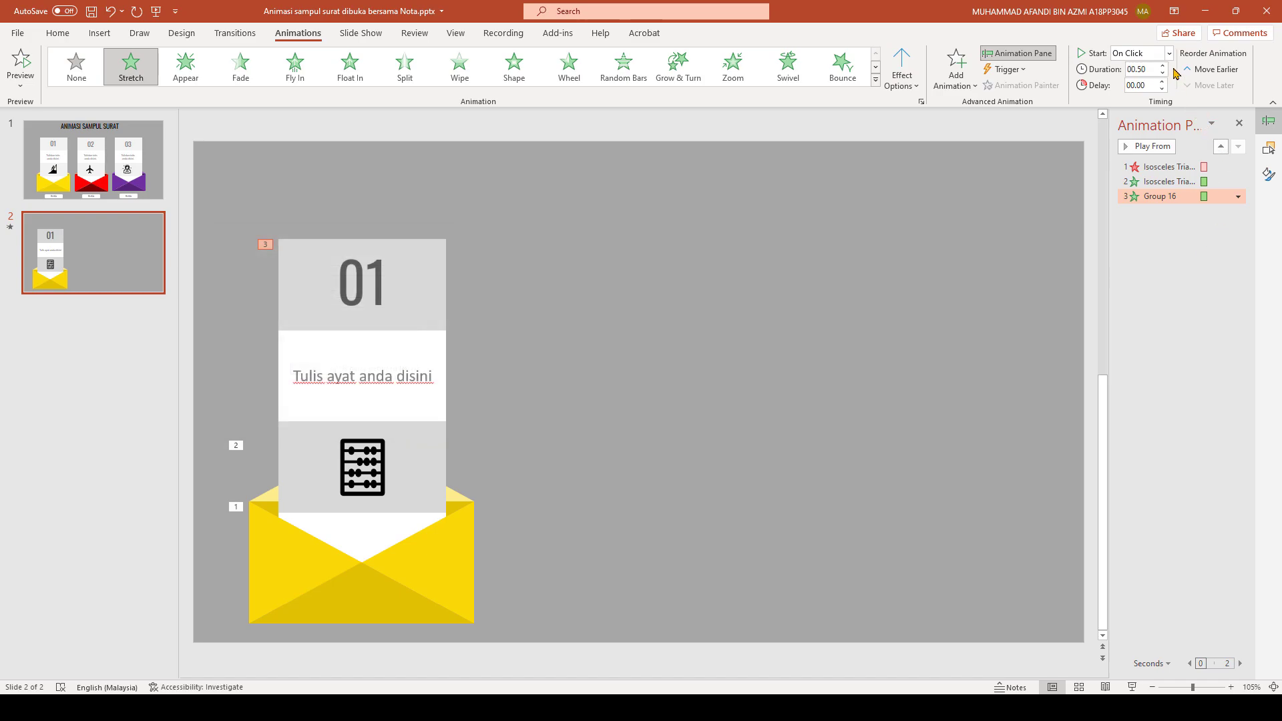
pyautogui.click(1165, 181)
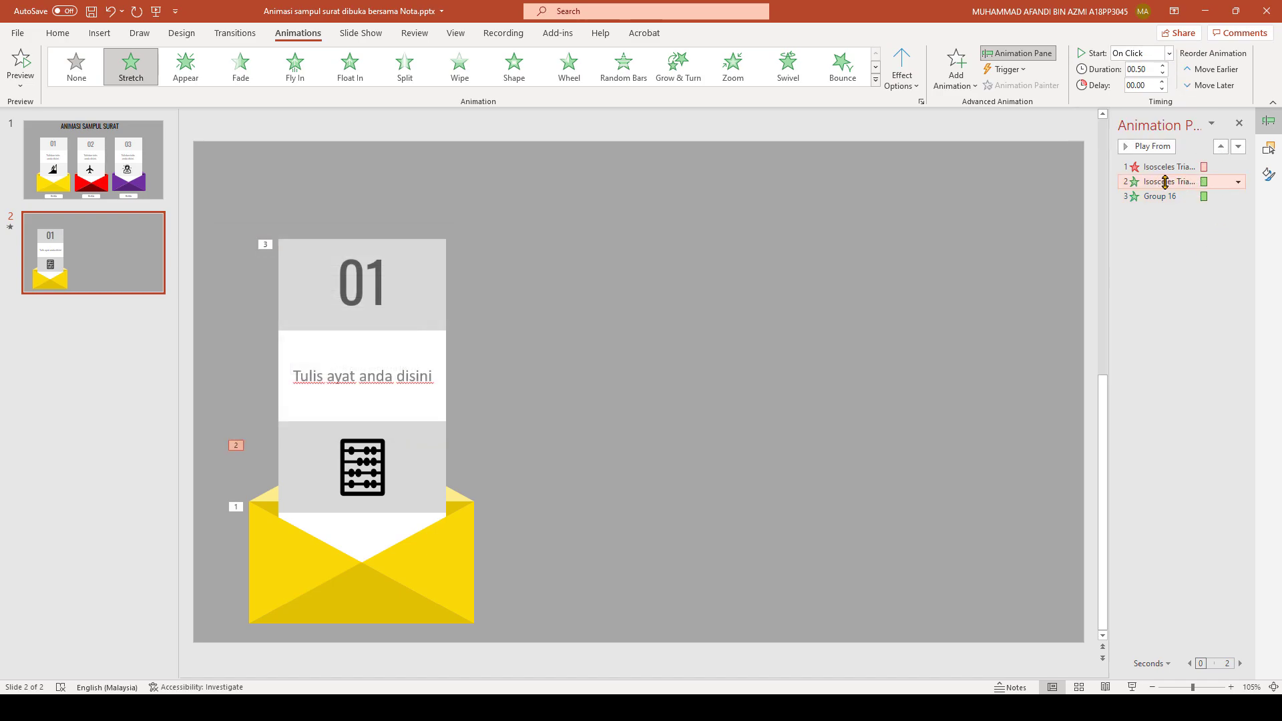
pyautogui.click(1168, 52)
pyautogui.click(1144, 101)
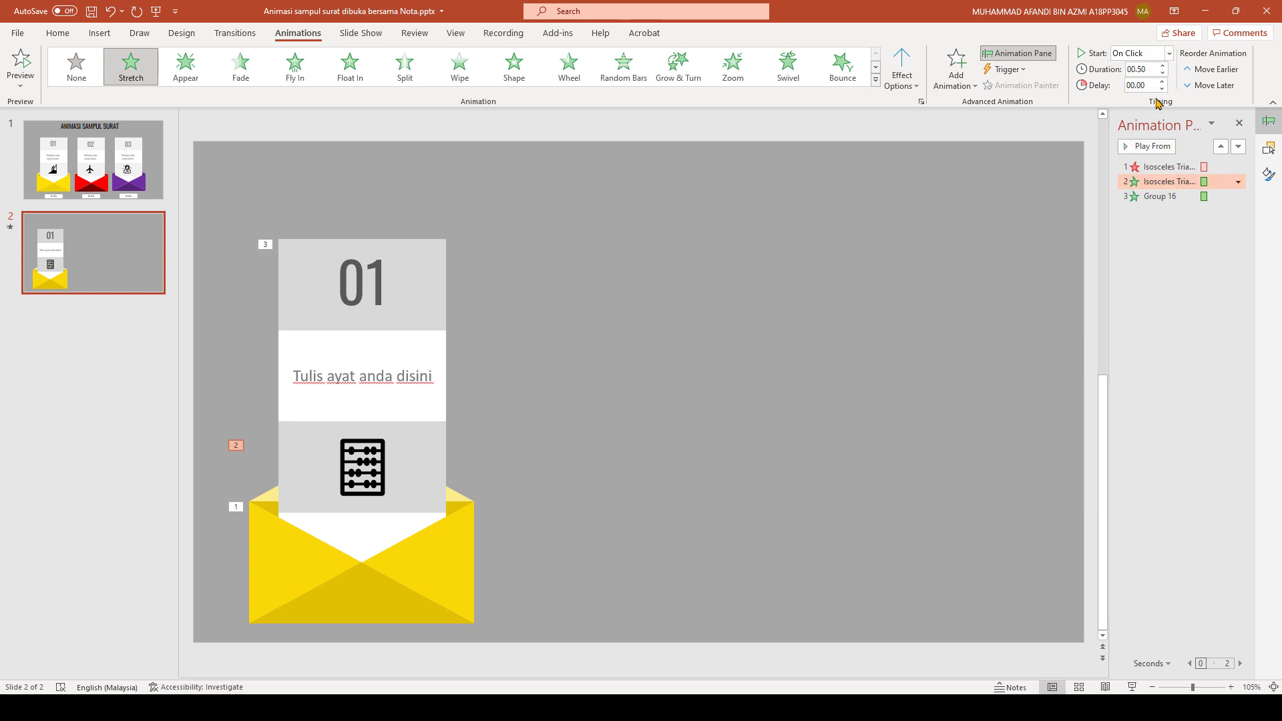
pyautogui.click(1165, 196)
pyautogui.click(1168, 52)
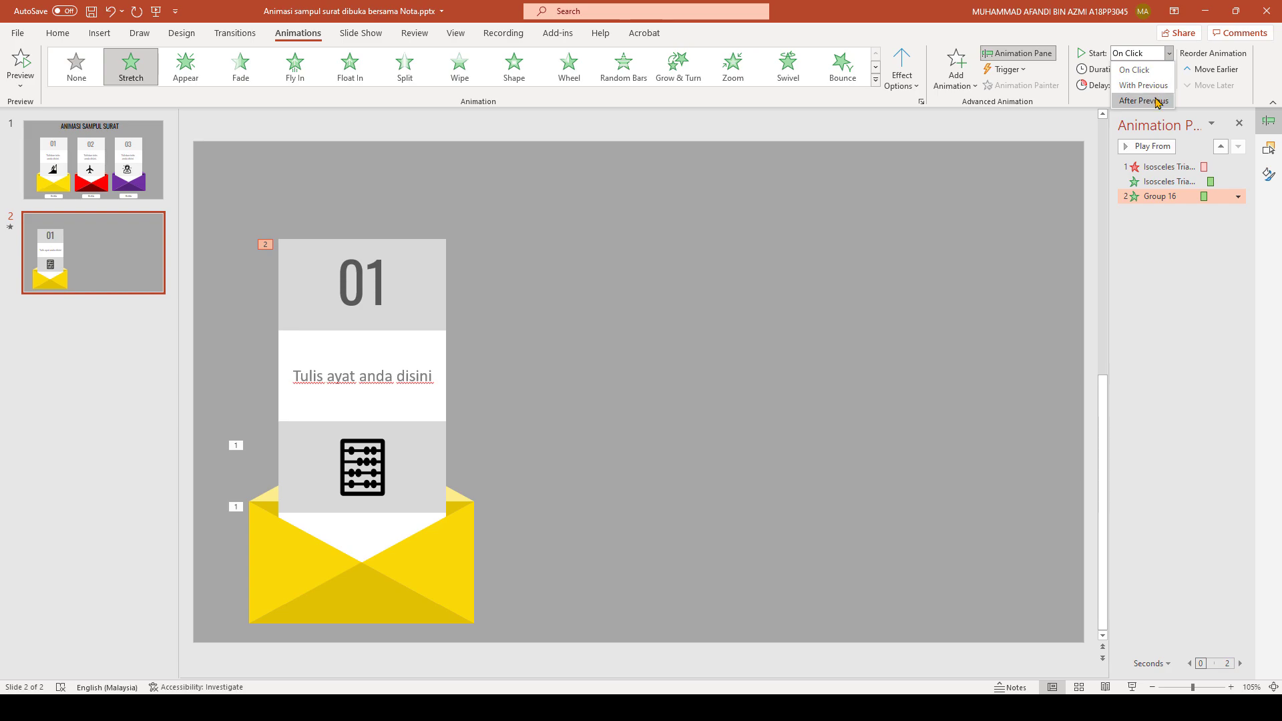
pyautogui.click(1144, 101)
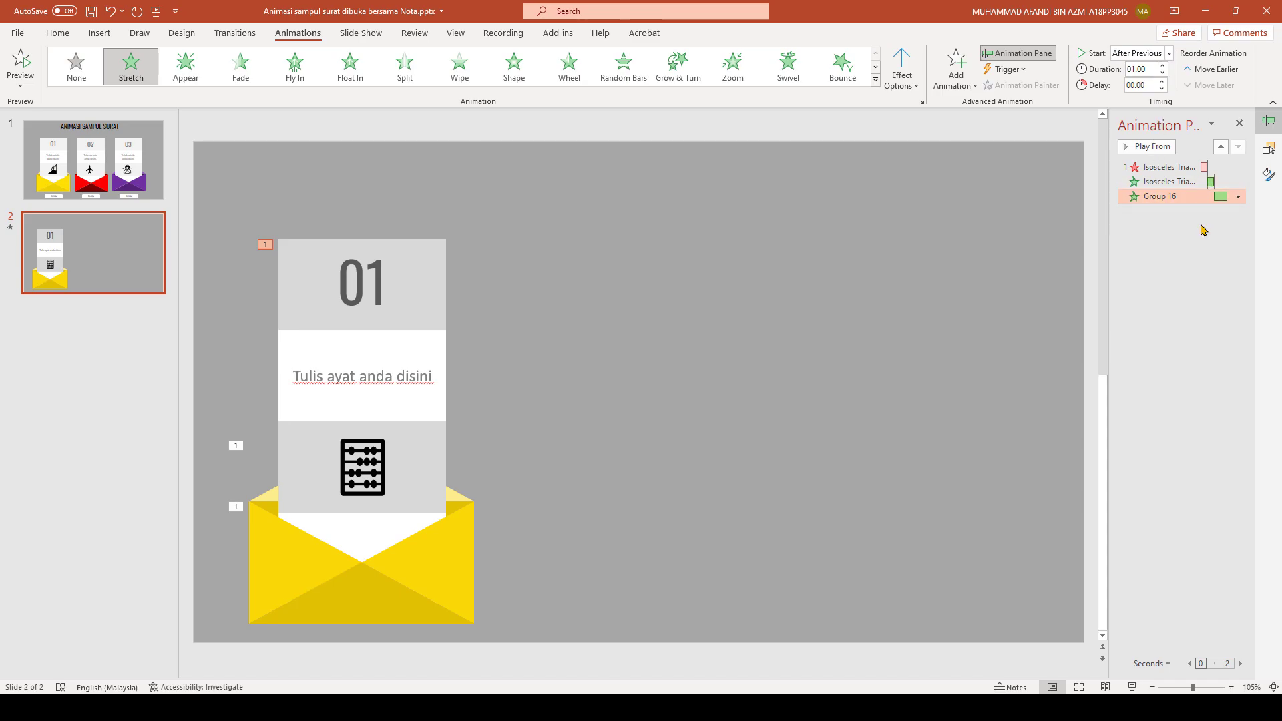
pyautogui.click(1238, 196)
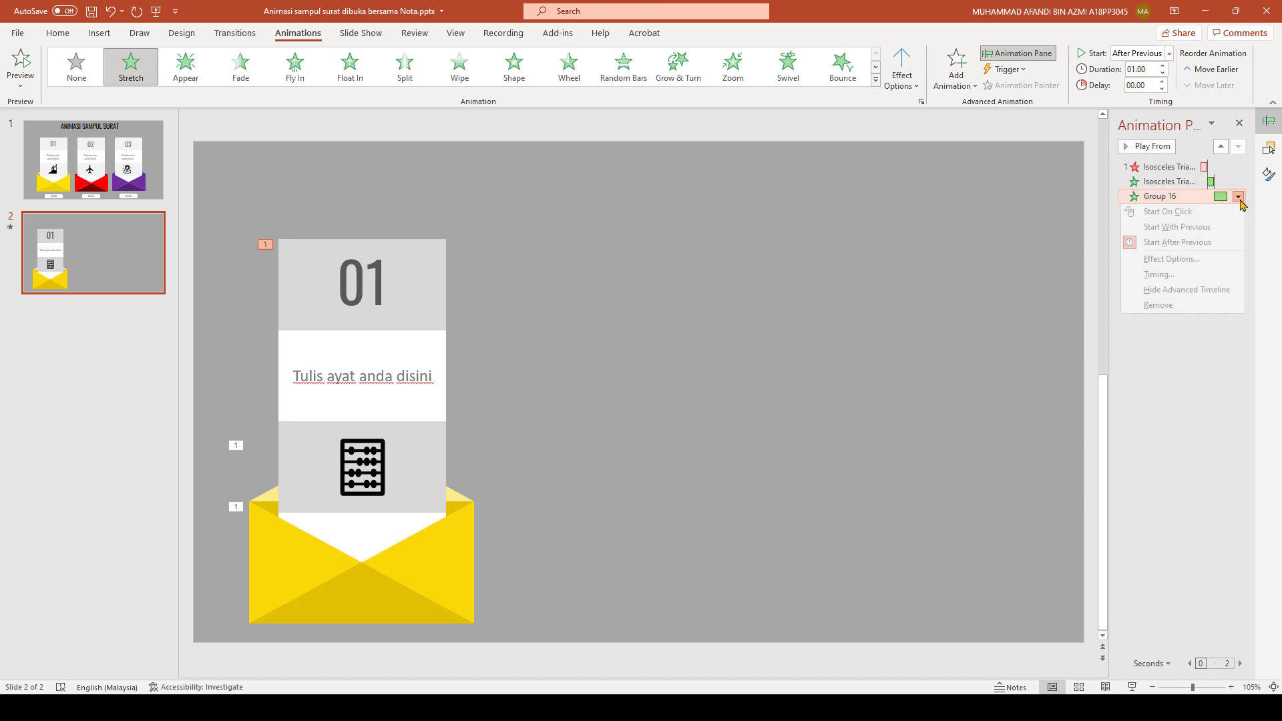
pyautogui.click(1200, 265)
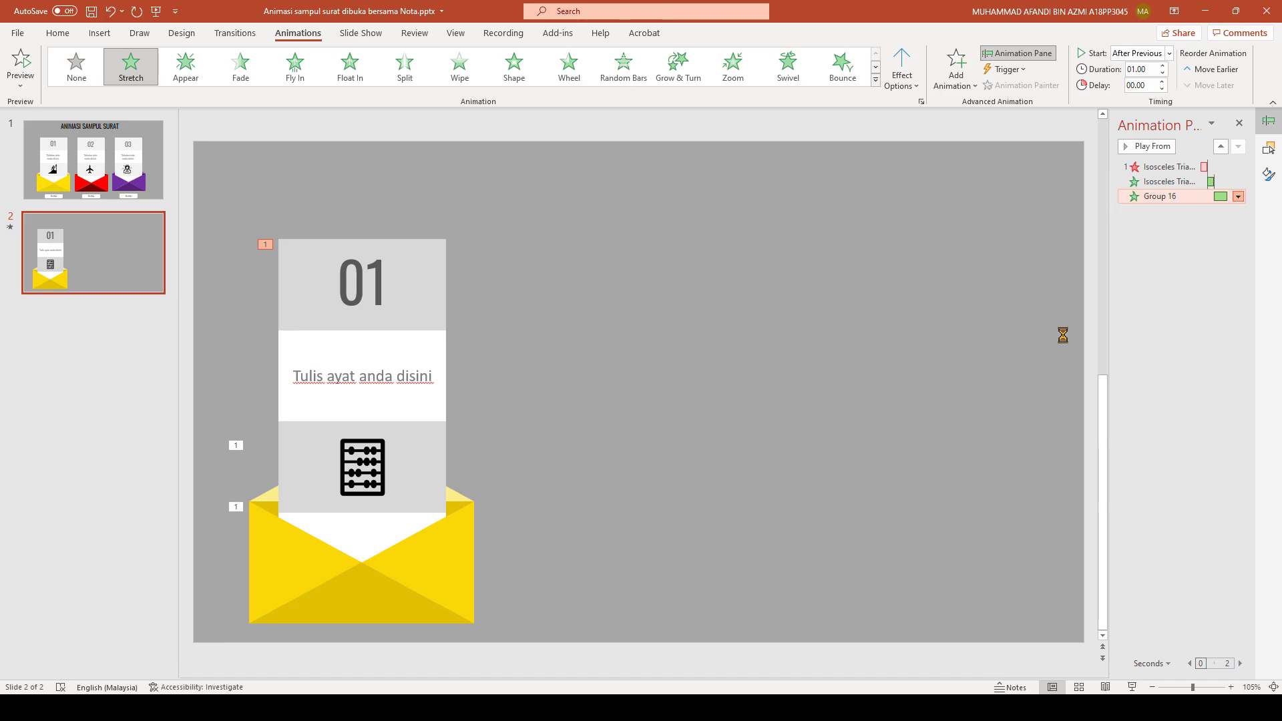
pyautogui.click(267, 259)
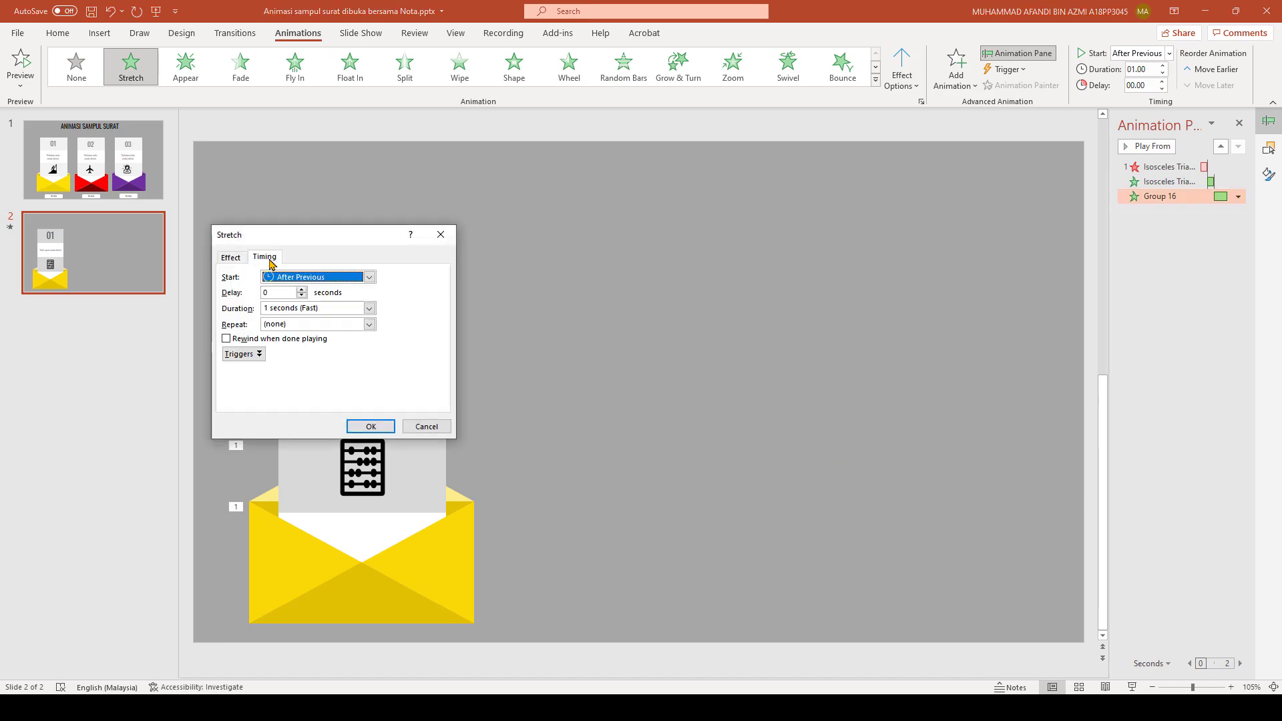
pyautogui.click(231, 258)
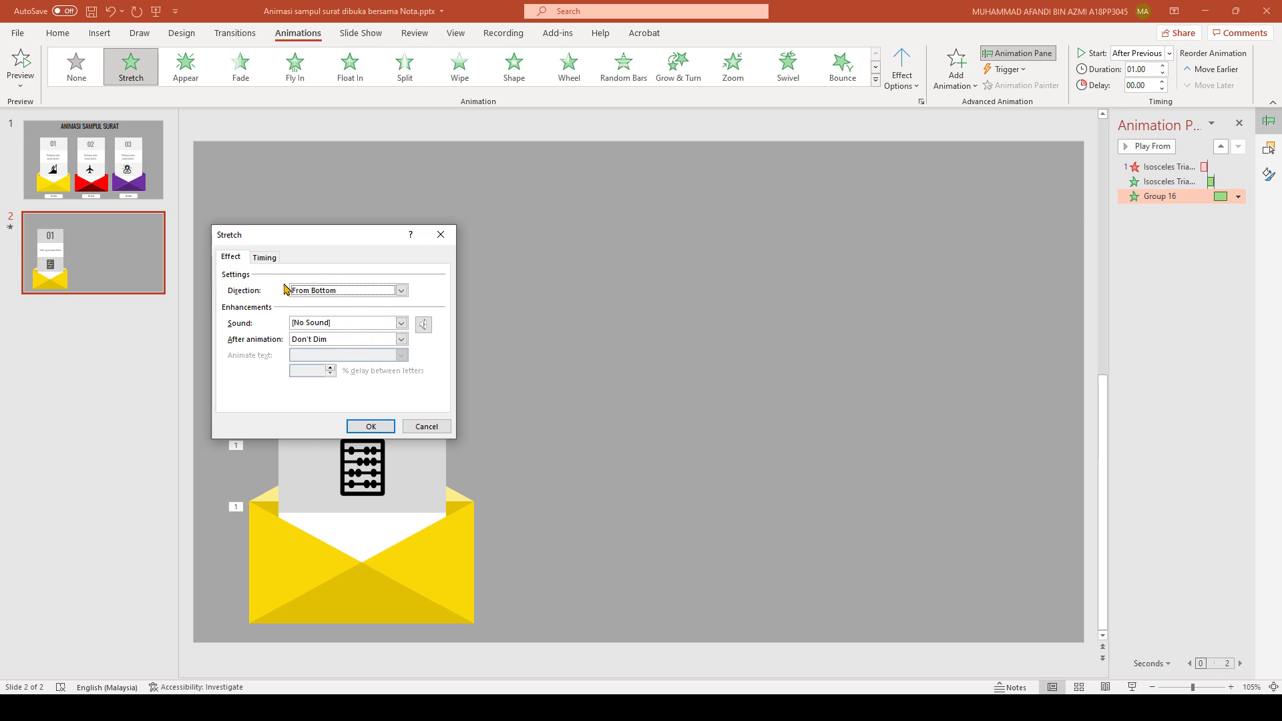
pyautogui.click(265, 258)
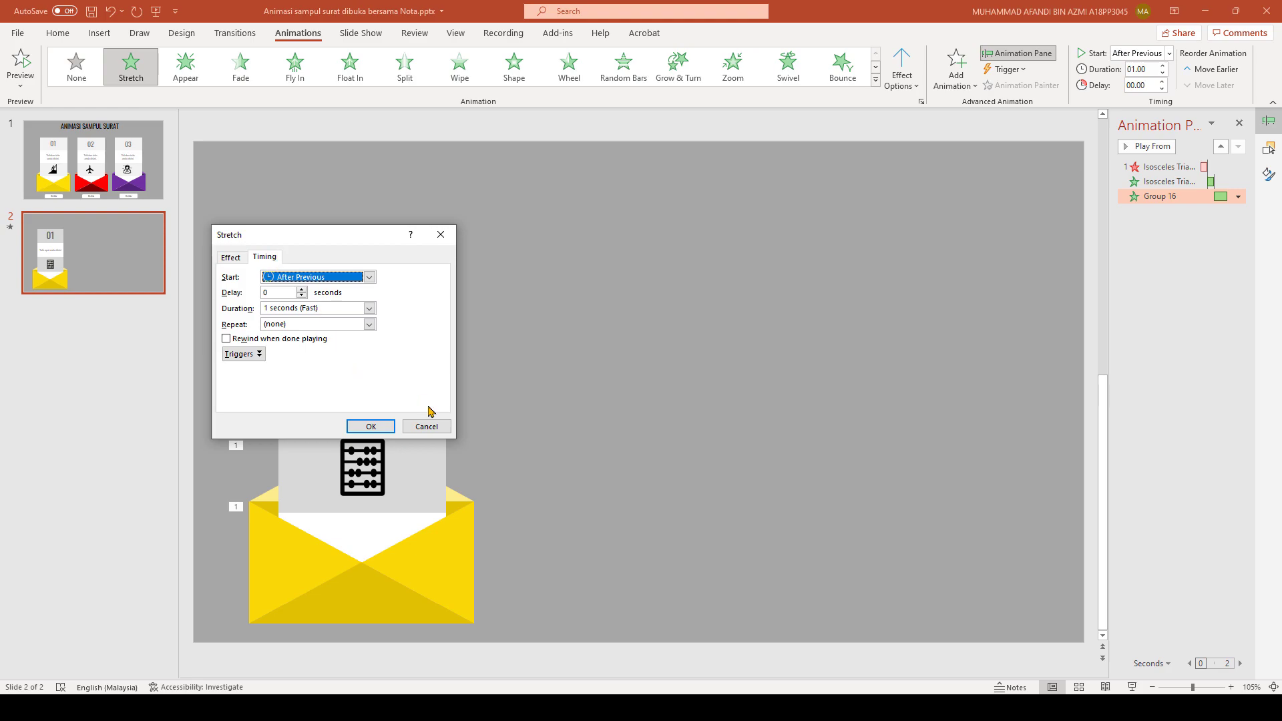
pyautogui.click(417, 426)
pyautogui.click(918, 573)
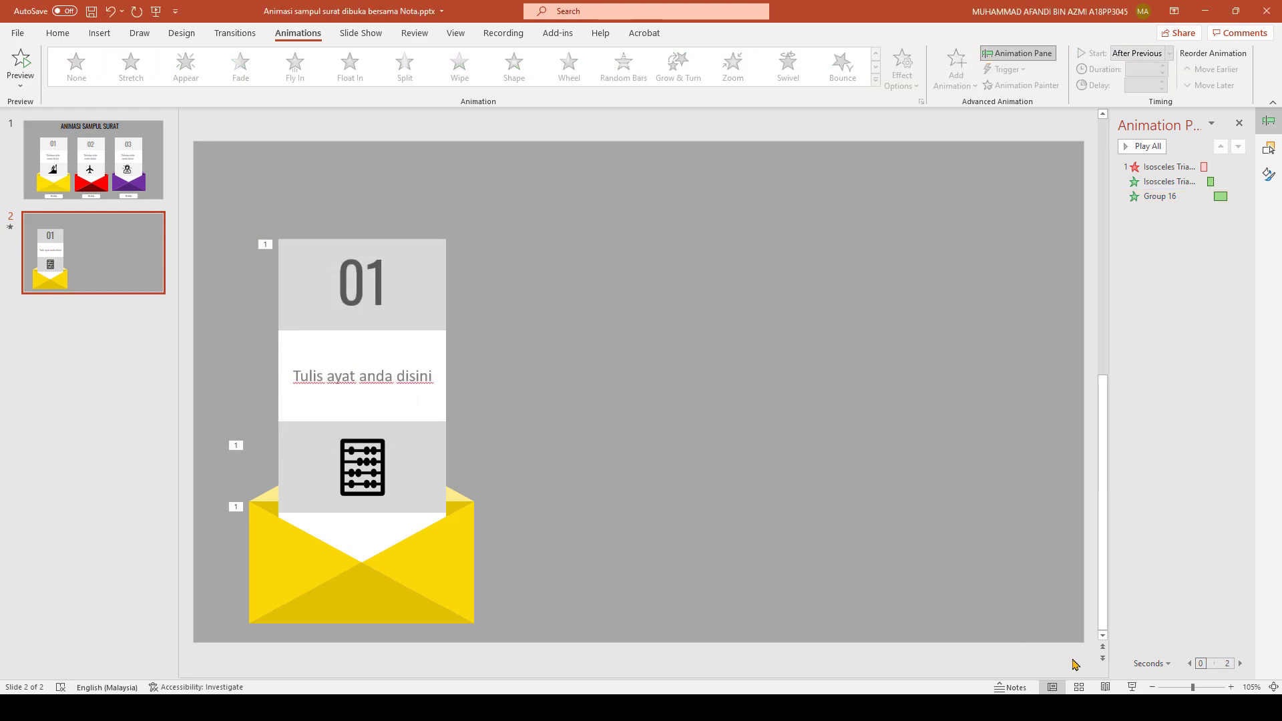
pyautogui.click(1136, 686)
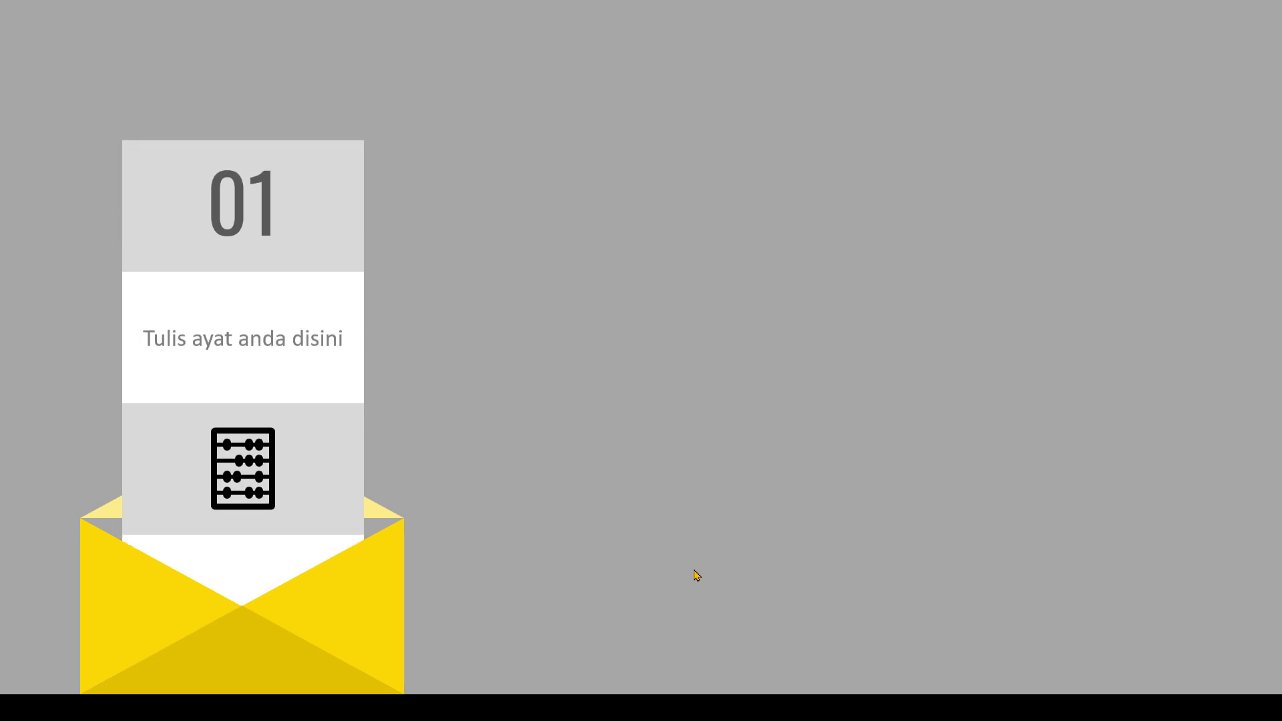
pyautogui.press('Escape')
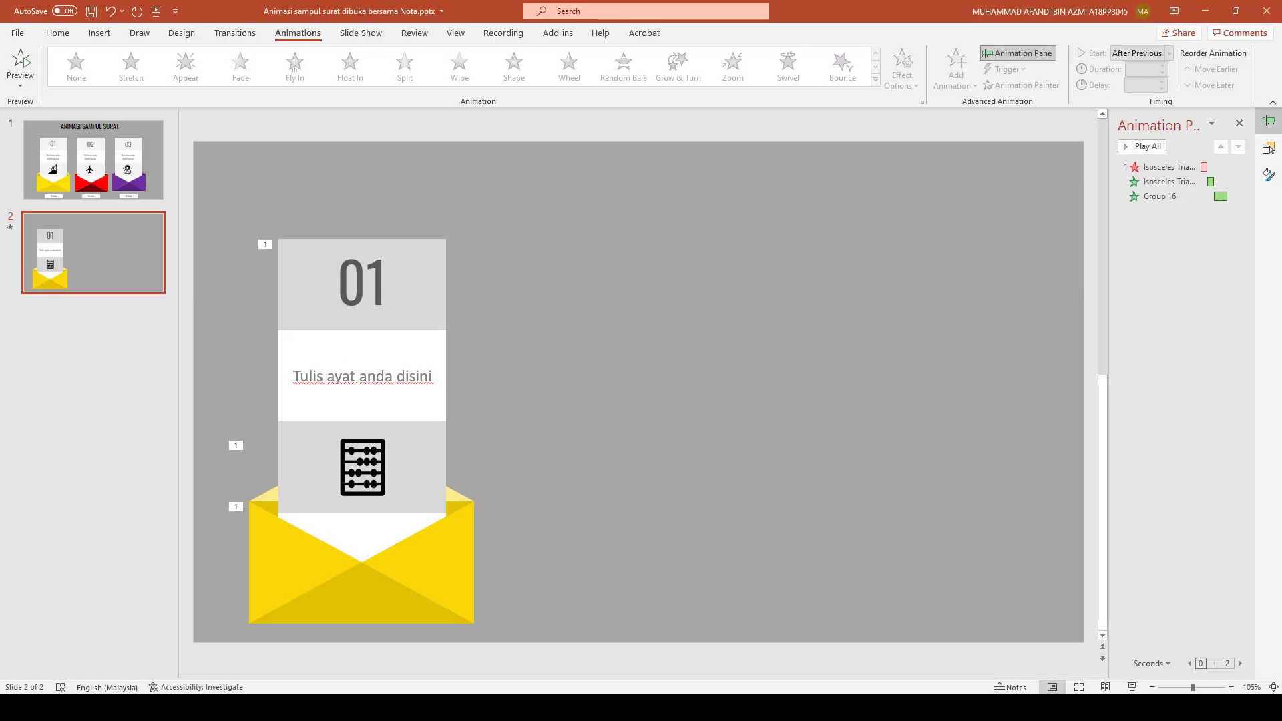